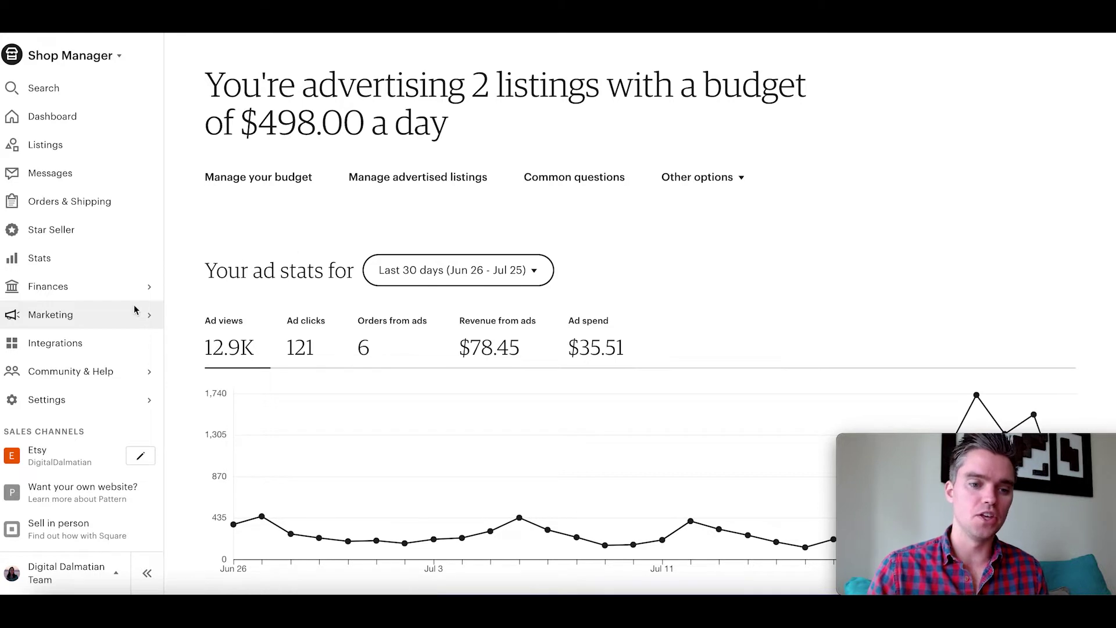
- Open the daily advertising budget settings to check the allowed range, and close them without changing the budget
click(91, 319)
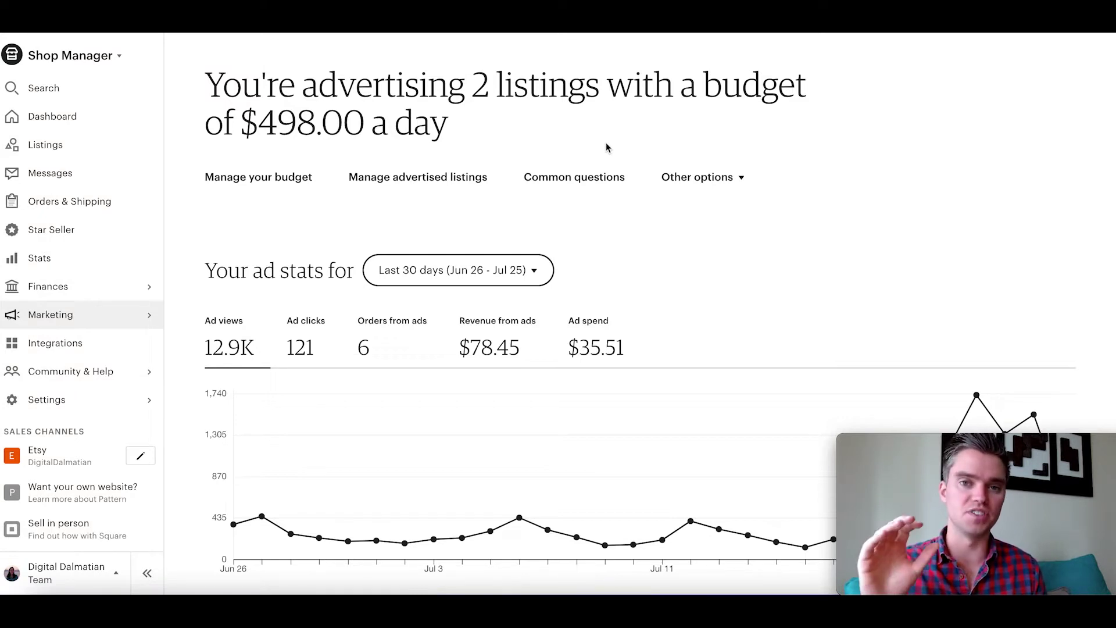
click(275, 181)
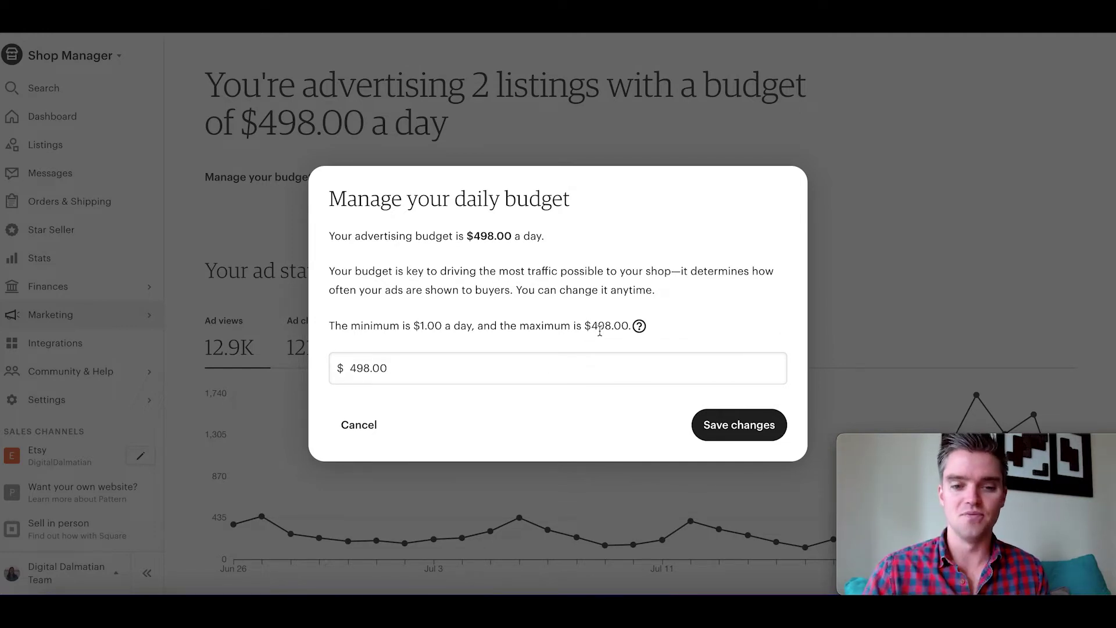
click(369, 429)
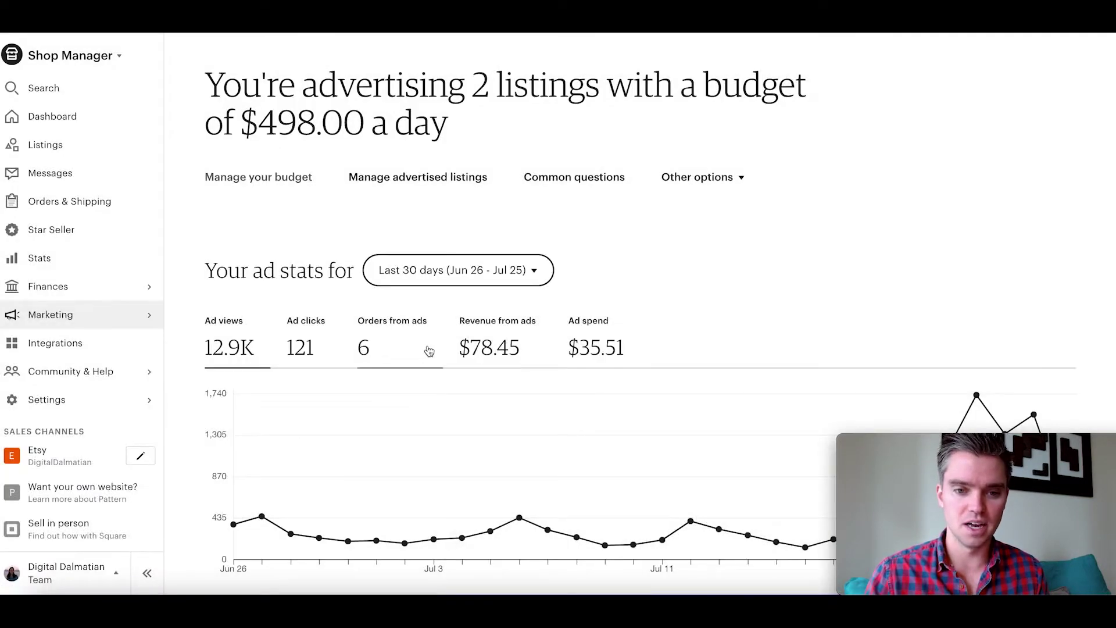
- Open the management page for advertised listings and look through all active listings
click(414, 181)
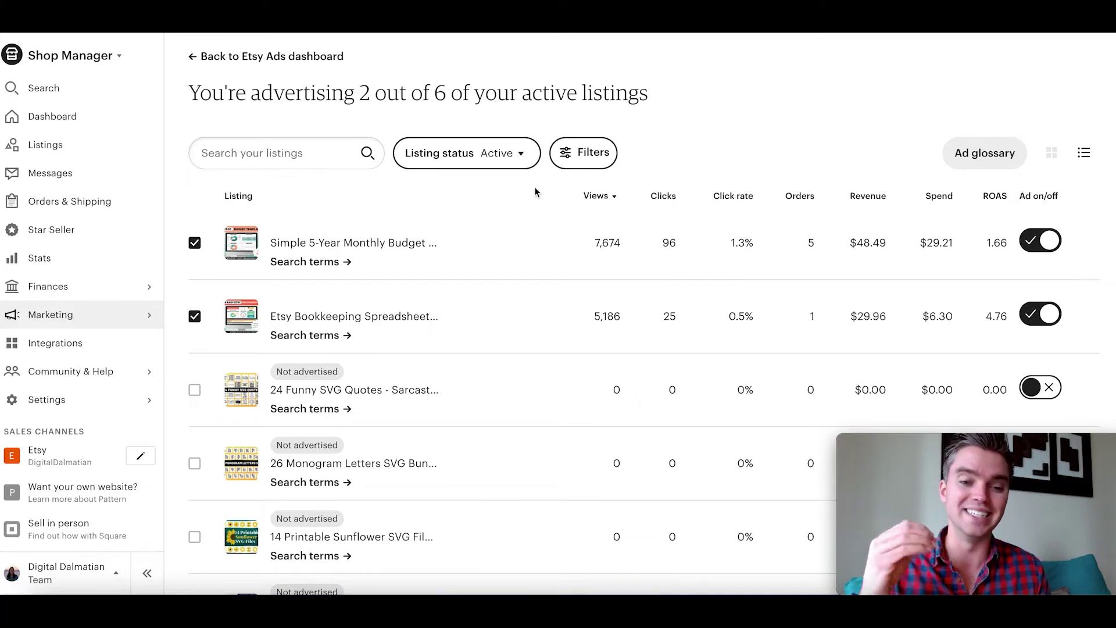
scroll(543, 214, down, 2)
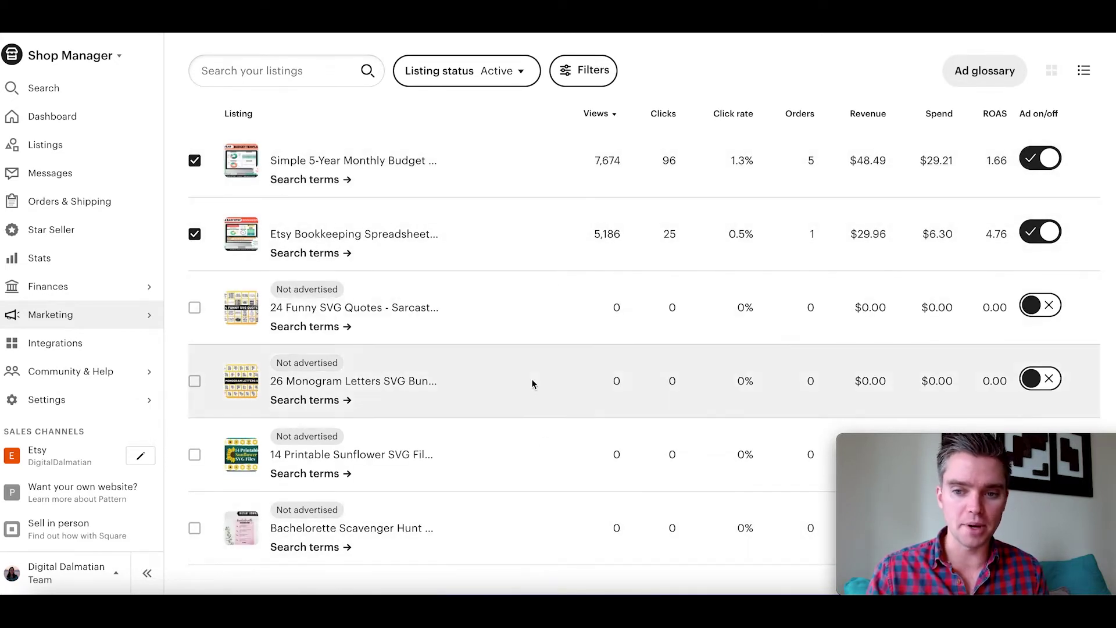
scroll(531, 379, up, 2)
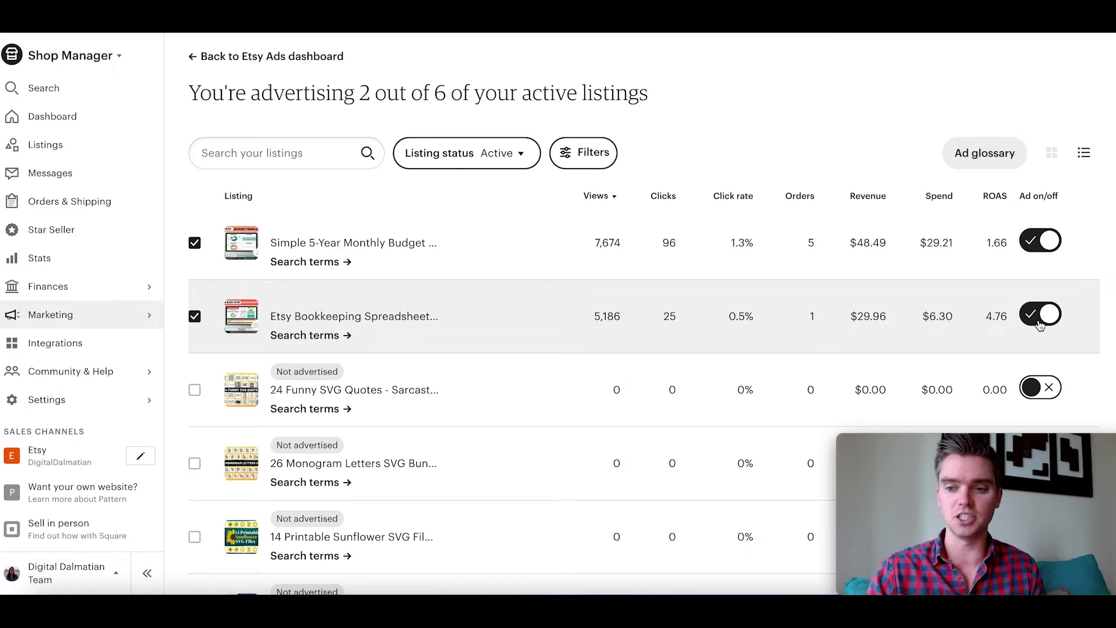
- Turn on advertising for the "24 Funny SVG Quotes" listing and dismiss the notification
scroll(1040, 324, down, 1)
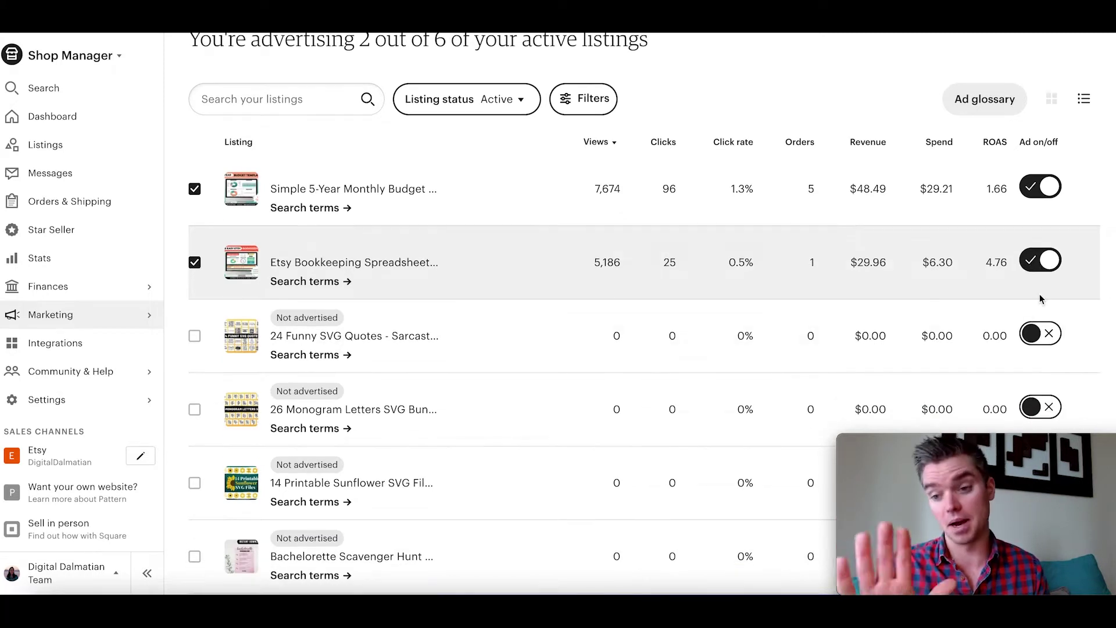
scroll(1041, 298, down, 2)
click(1039, 238)
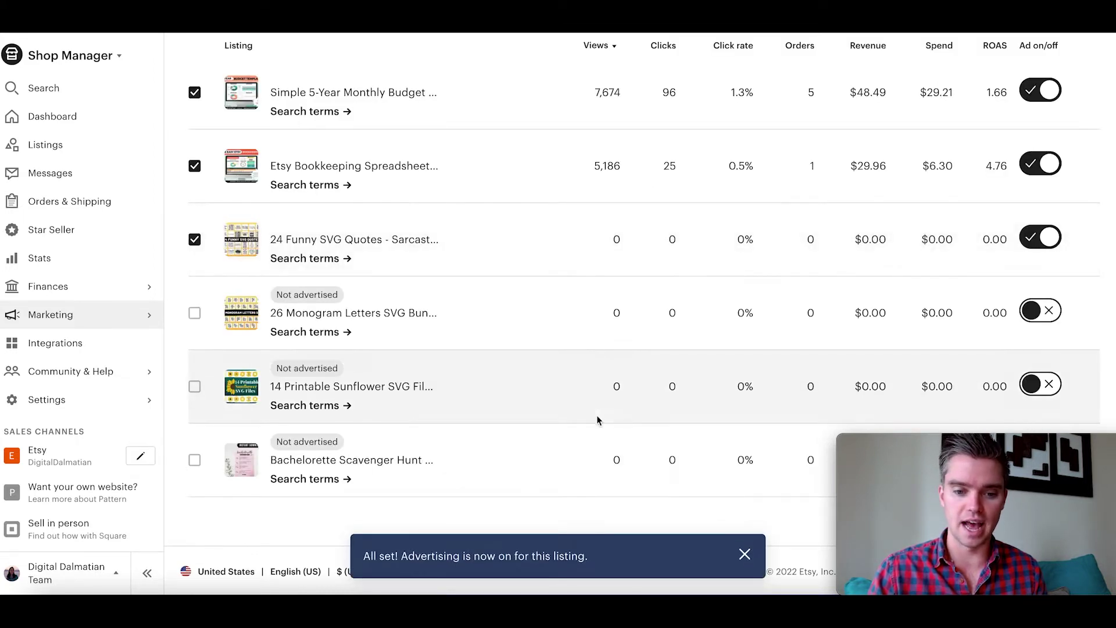
click(744, 555)
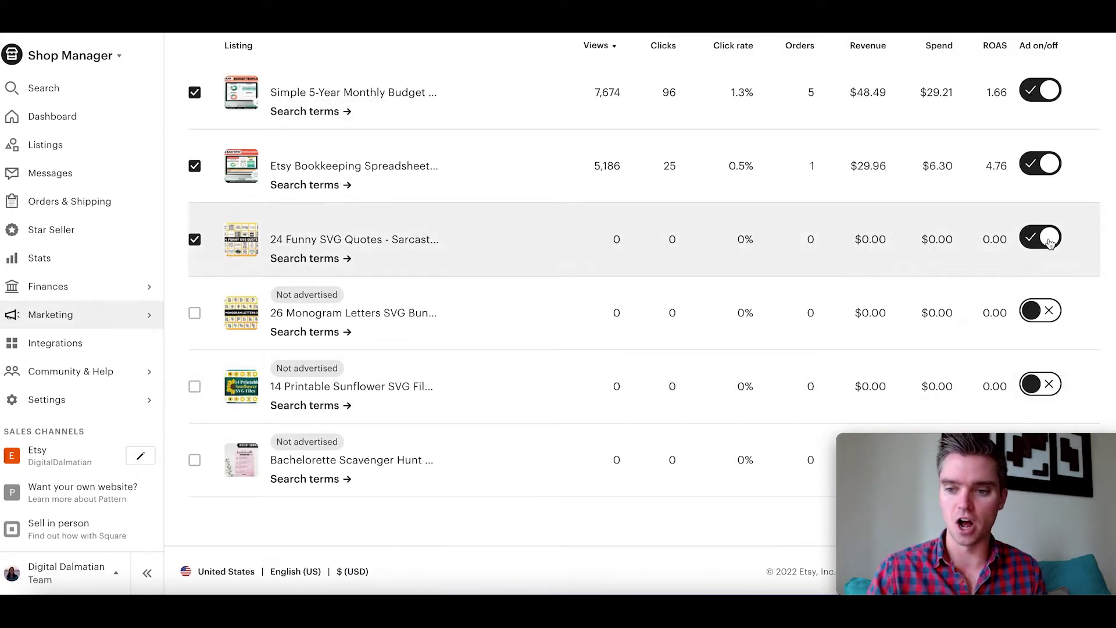
- Turn advertising off for the "24 Funny SVG Quotes" listing, confirm the change and dismiss the notification
click(1034, 239)
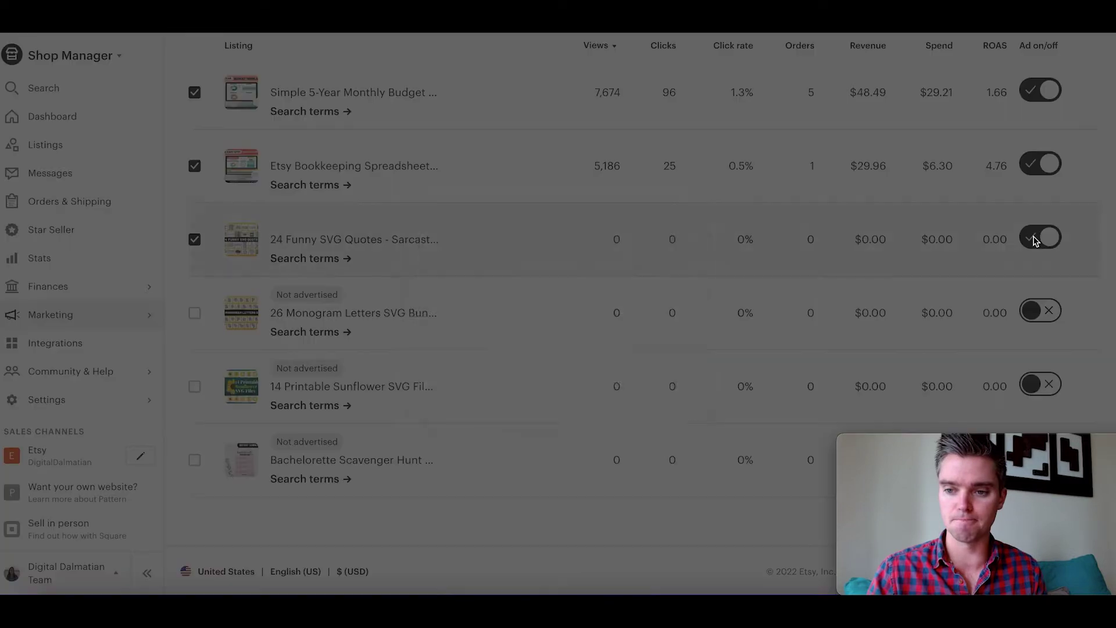
click(642, 376)
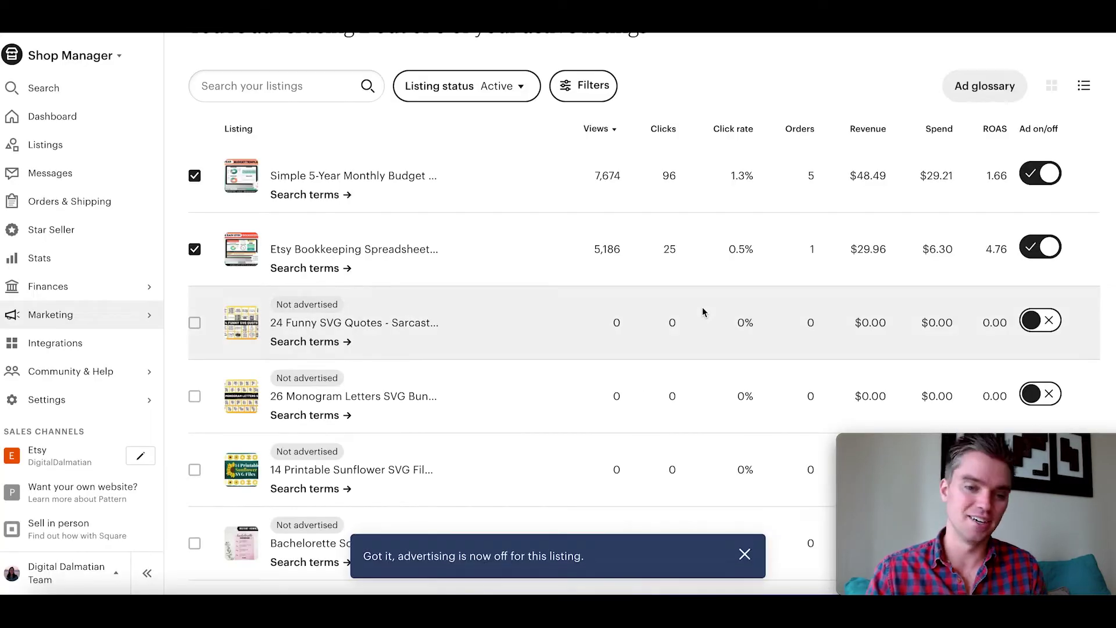
click(744, 554)
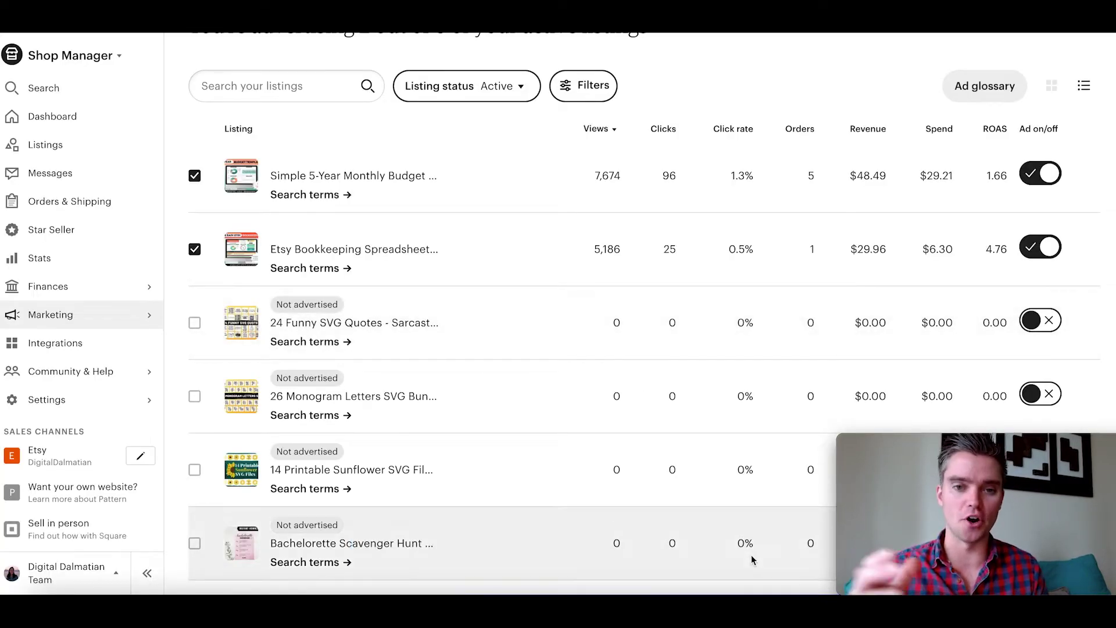
scroll(620, 459, up, 1)
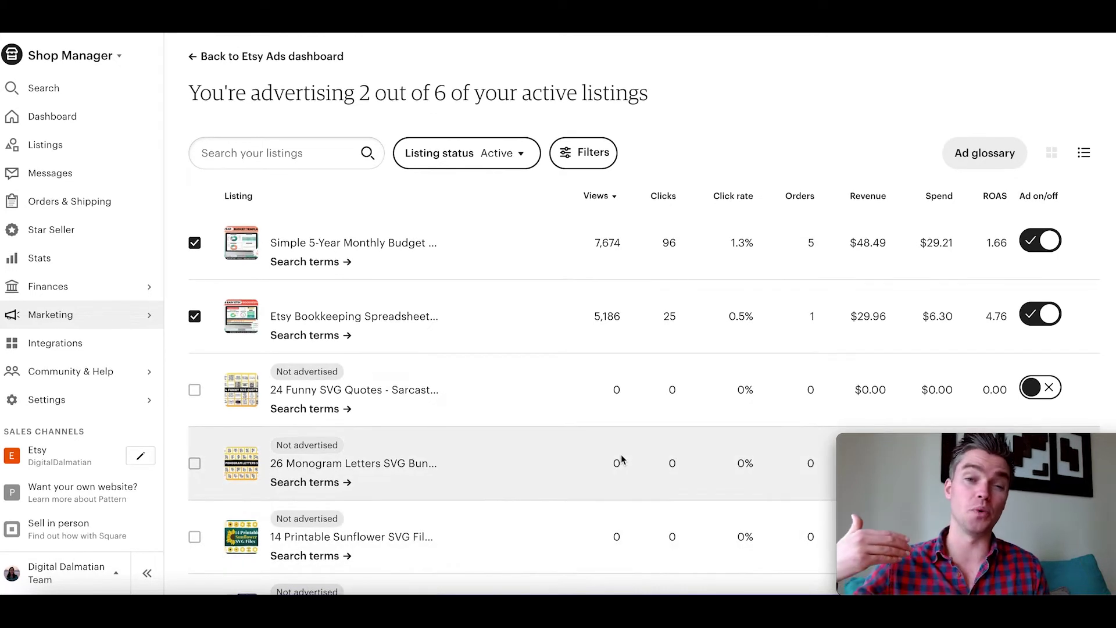
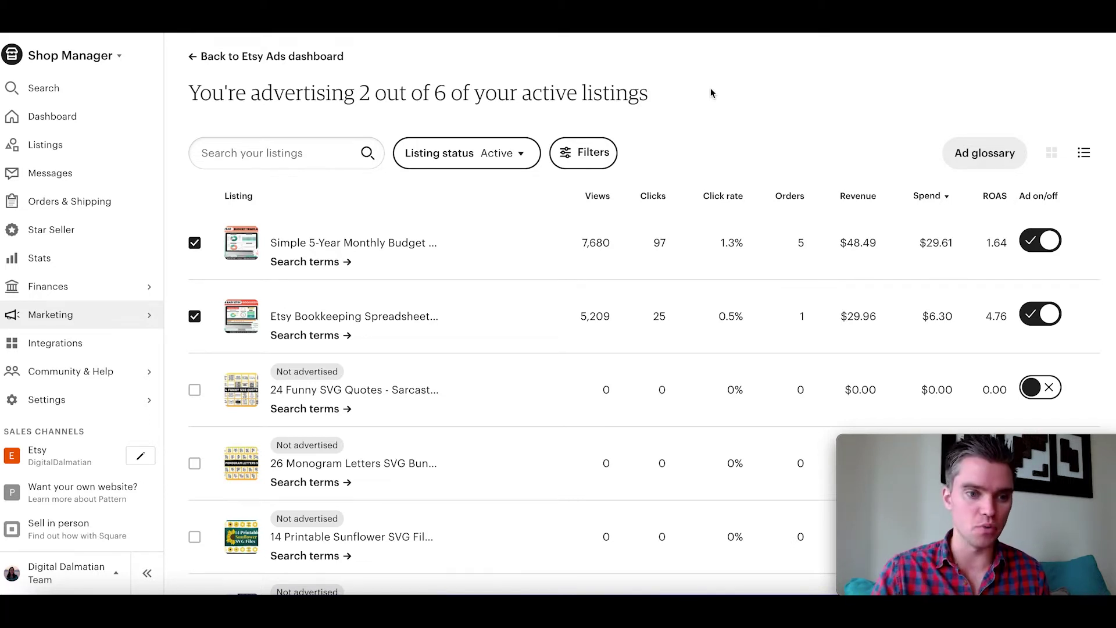
- Reopen the advertised listings from the Etsy Ads dashboard and review each listing's ad performance, search terms link and ad on/off setting
mouse_move(103, 314)
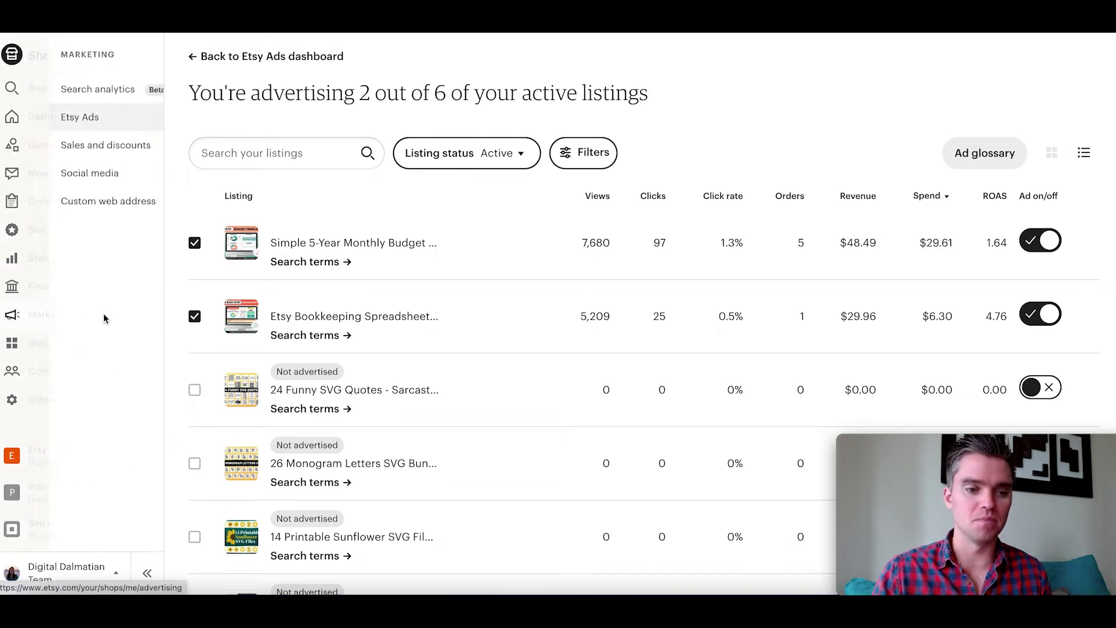
click(82, 118)
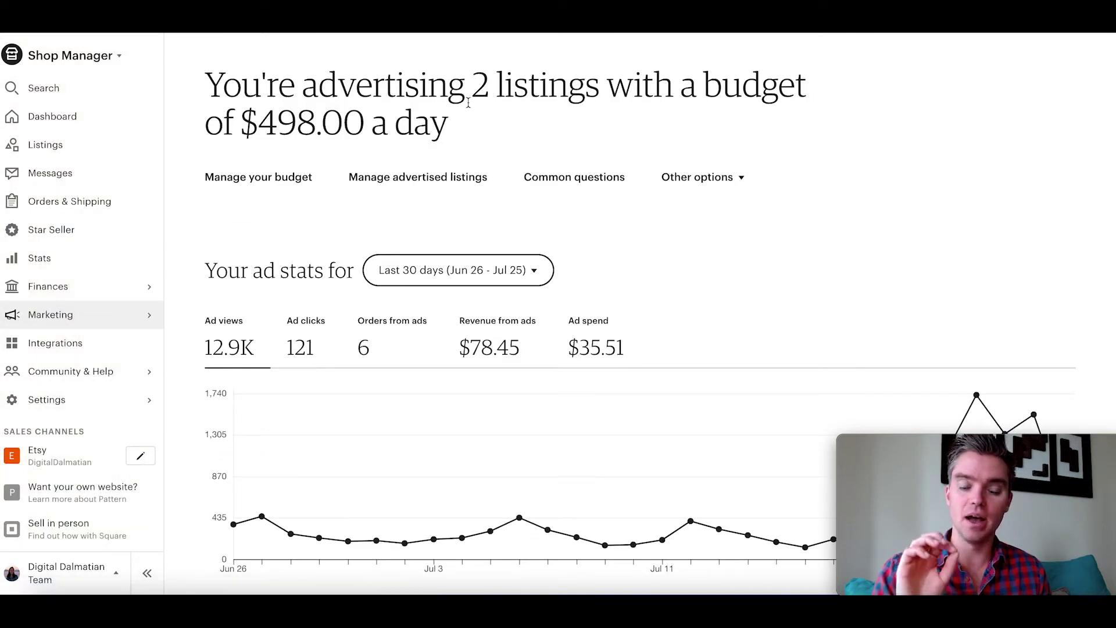
click(411, 180)
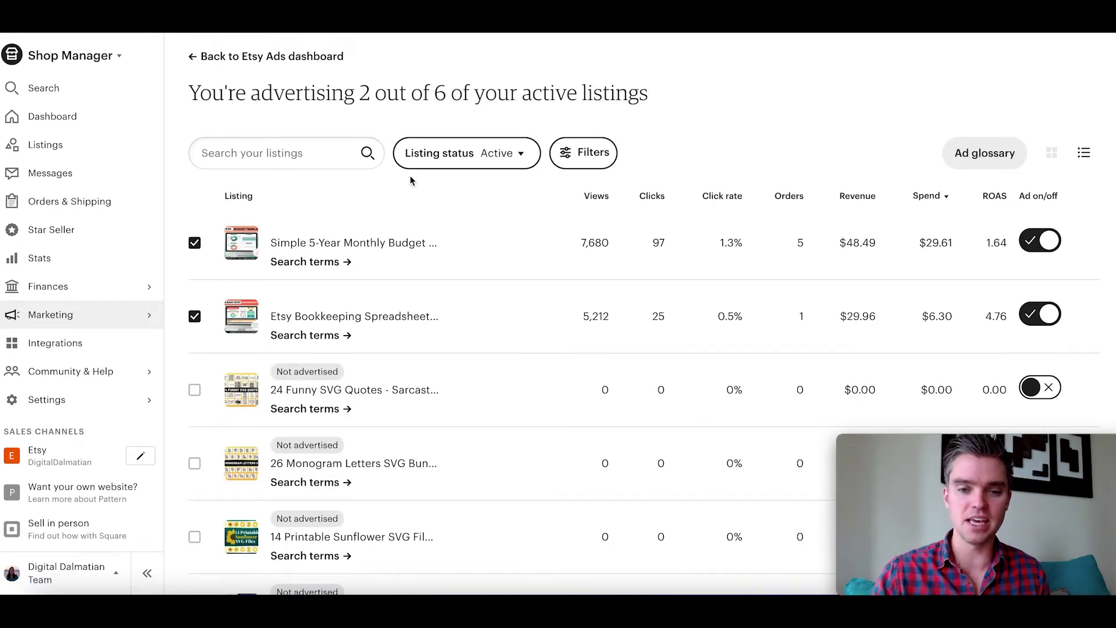
scroll(884, 189, down, 1)
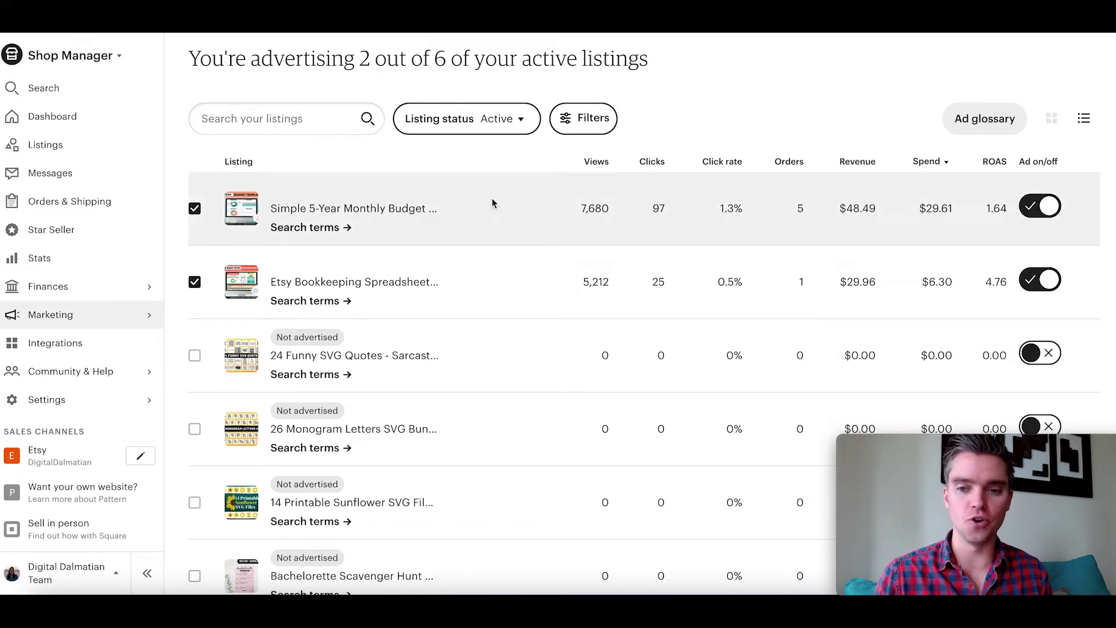
scroll(492, 203, down, 1)
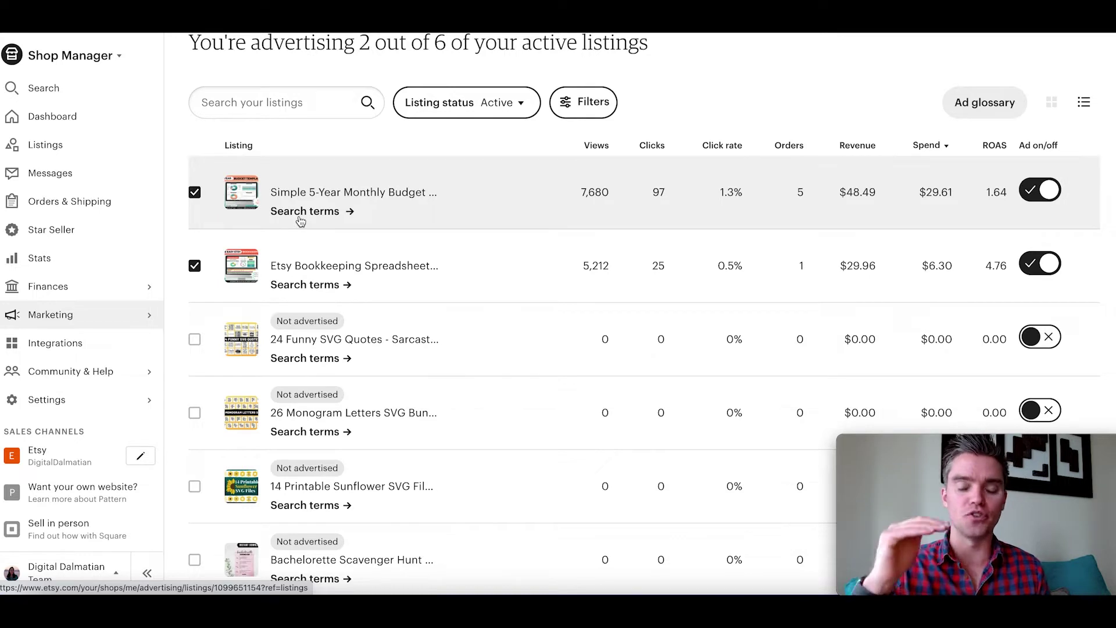
scroll(532, 252, down, 1)
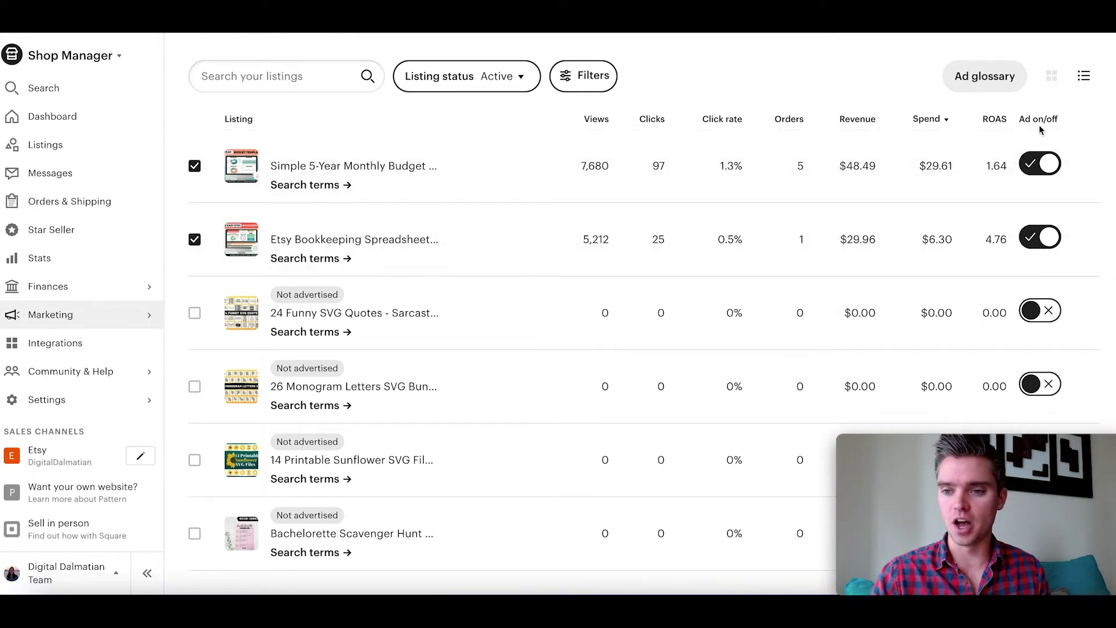
scroll(1048, 168, down, 1)
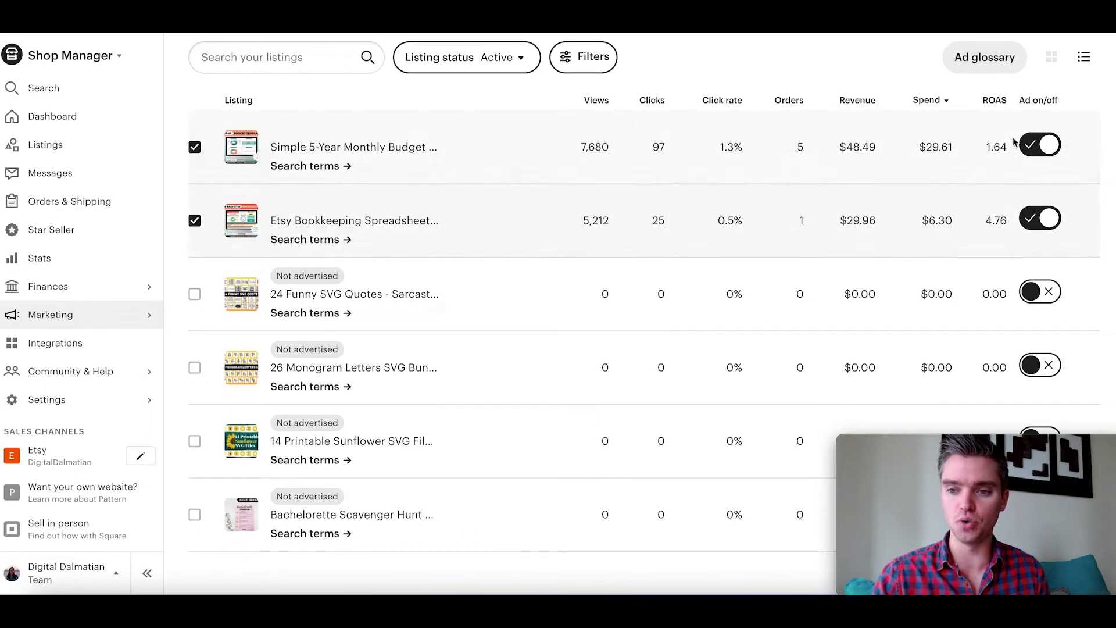
scroll(1014, 184, down, 2)
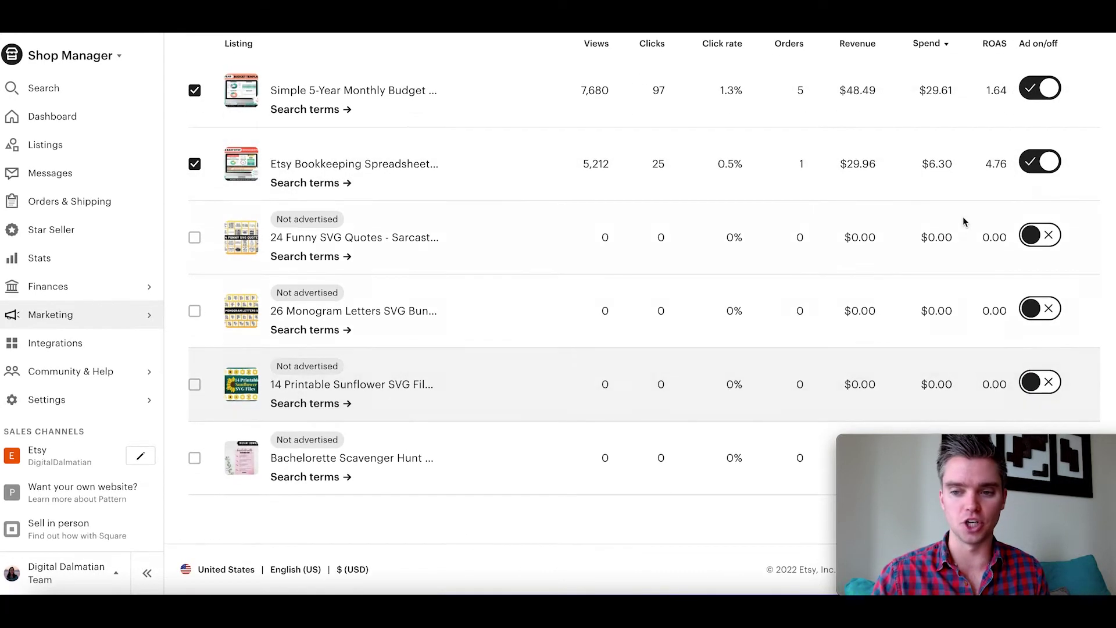
scroll(963, 219, up, 5)
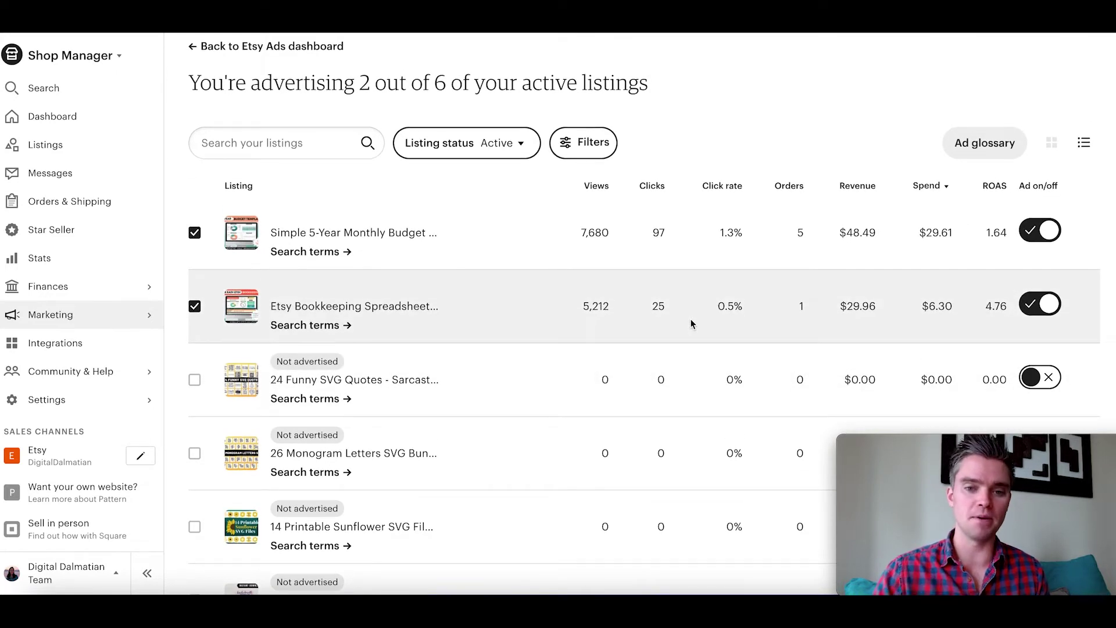
scroll(453, 264, up, 1)
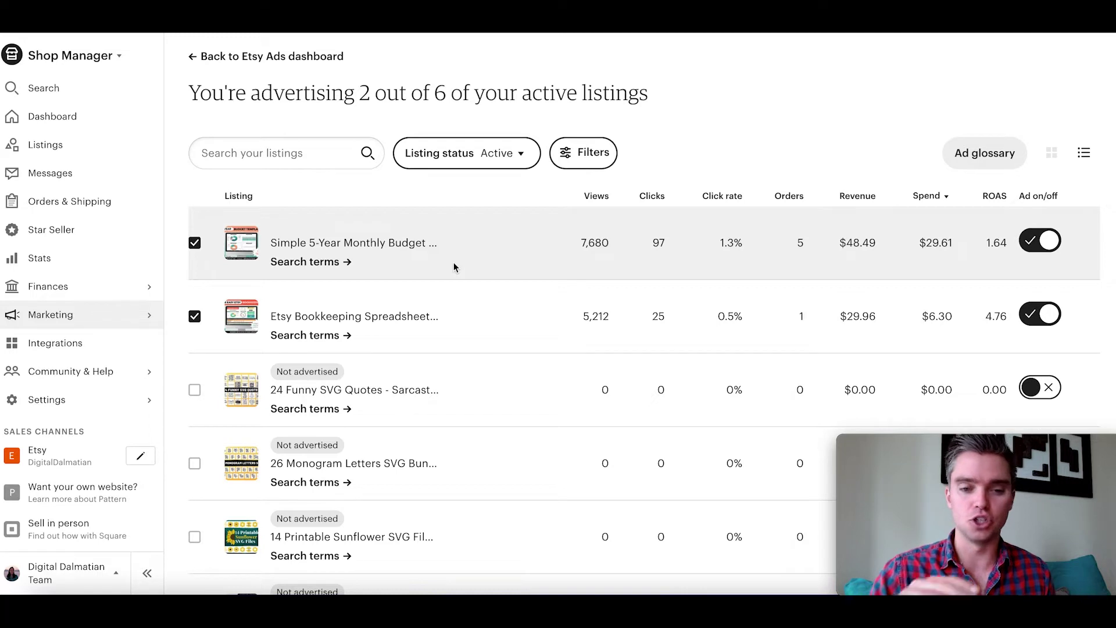
- Open the search terms of the Etsy Bookkeeping Spreadsheet listing in a new tab and switch to it
right_click(313, 338)
click(316, 342)
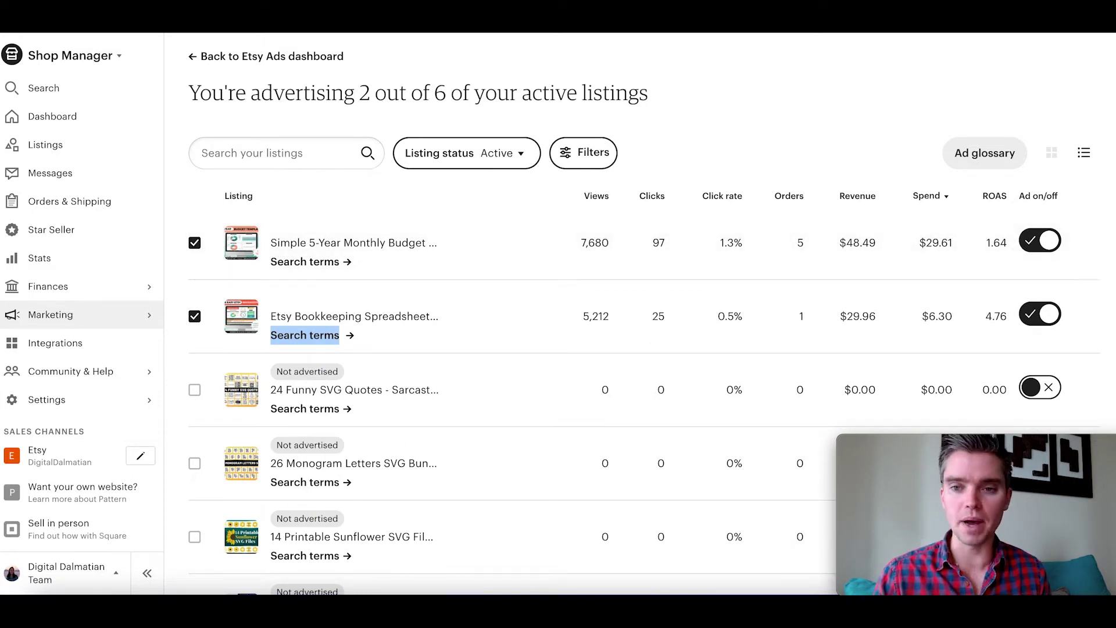
key(ctrl+Tab)
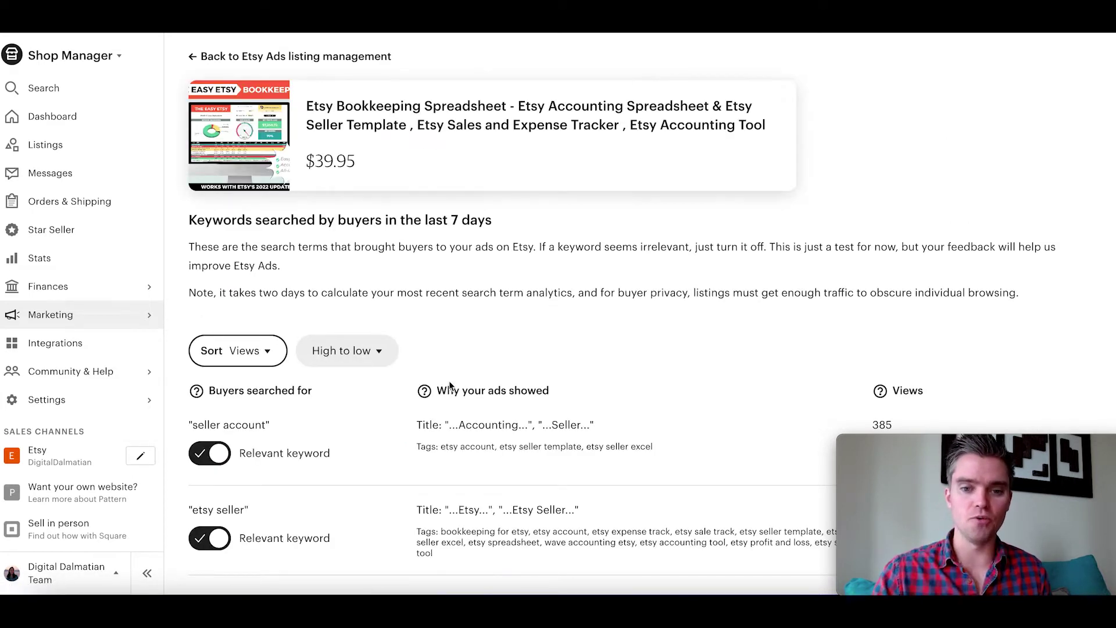
- Examine the bookkeeping listing's buyer keywords, why its ads showed, the view counts and the relevant-keyword settings through to the last keyword
scroll(449, 381, down, 2)
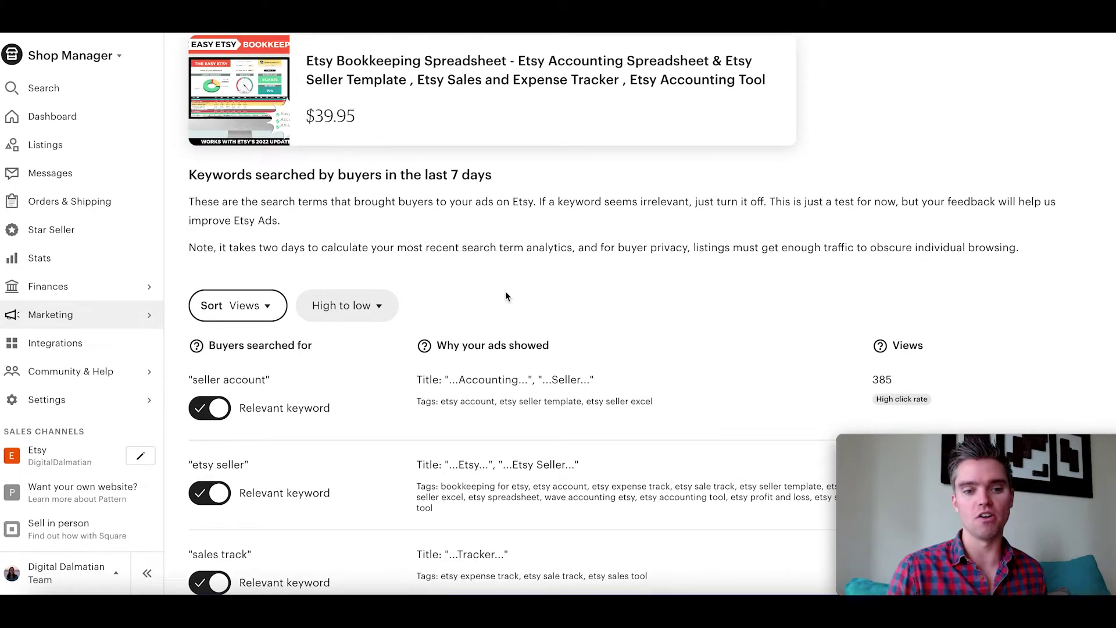
scroll(505, 292, up, 1)
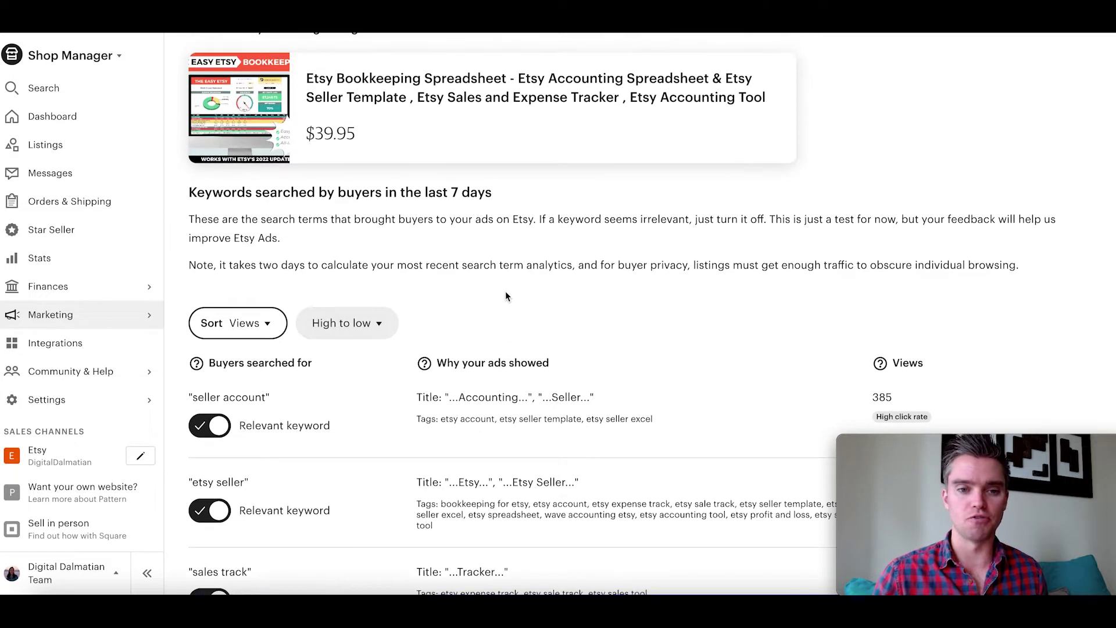
scroll(487, 257, down, 5)
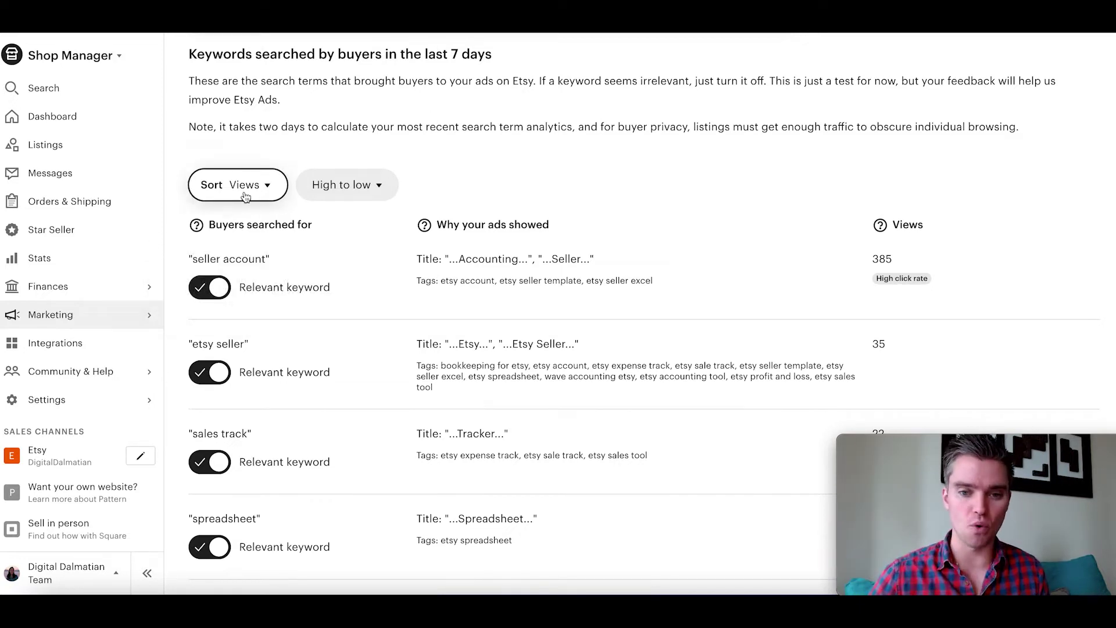
scroll(197, 145, down, 2)
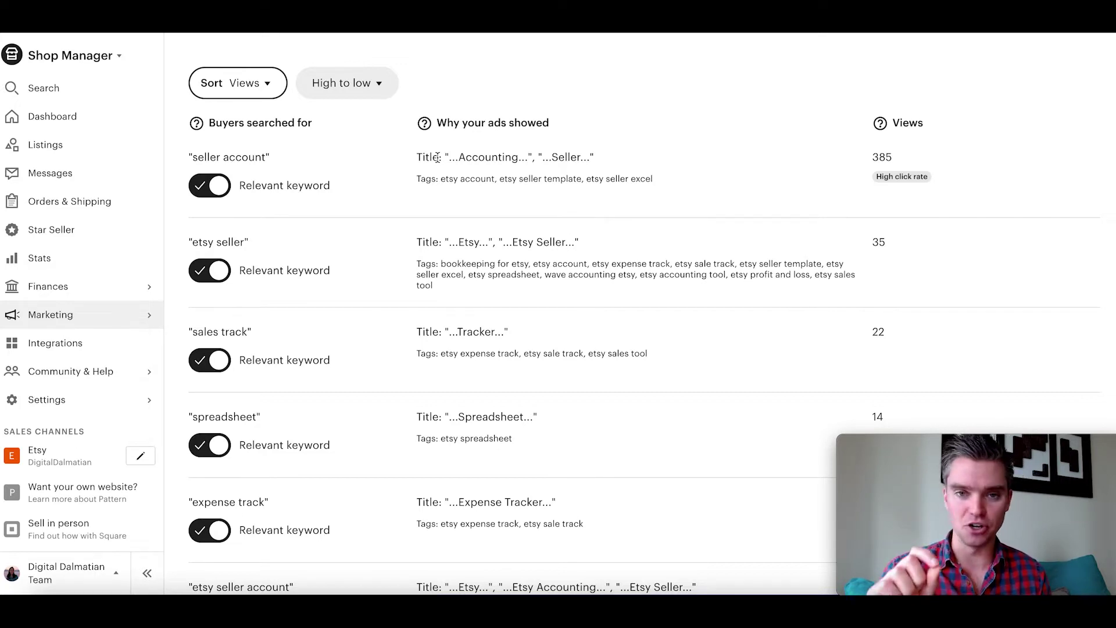
scroll(468, 189, down, 1)
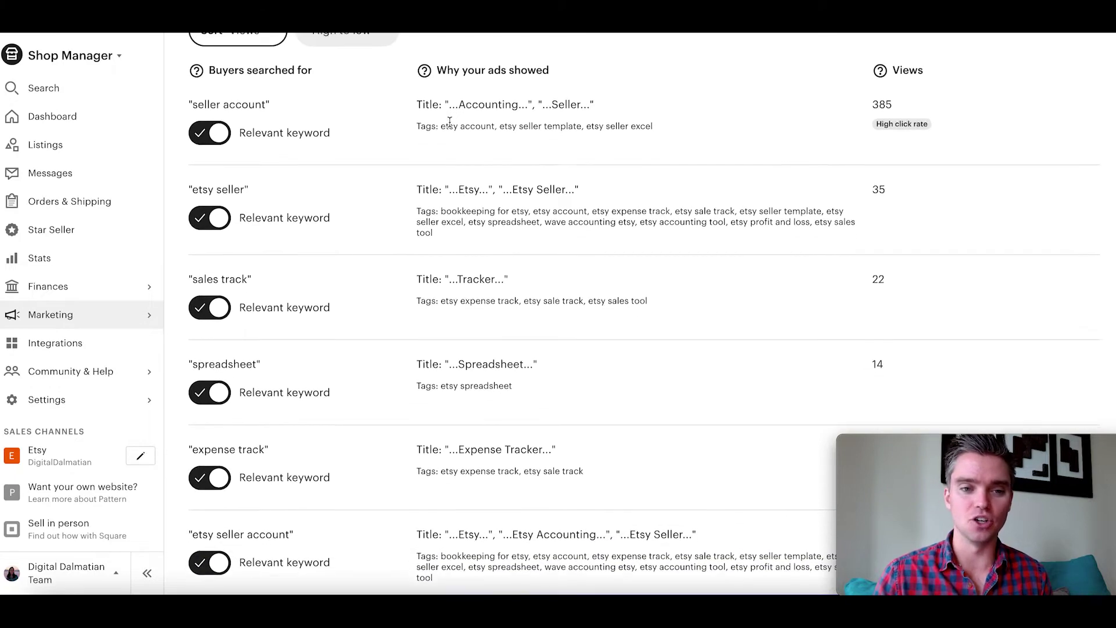
scroll(323, 224, down, 7)
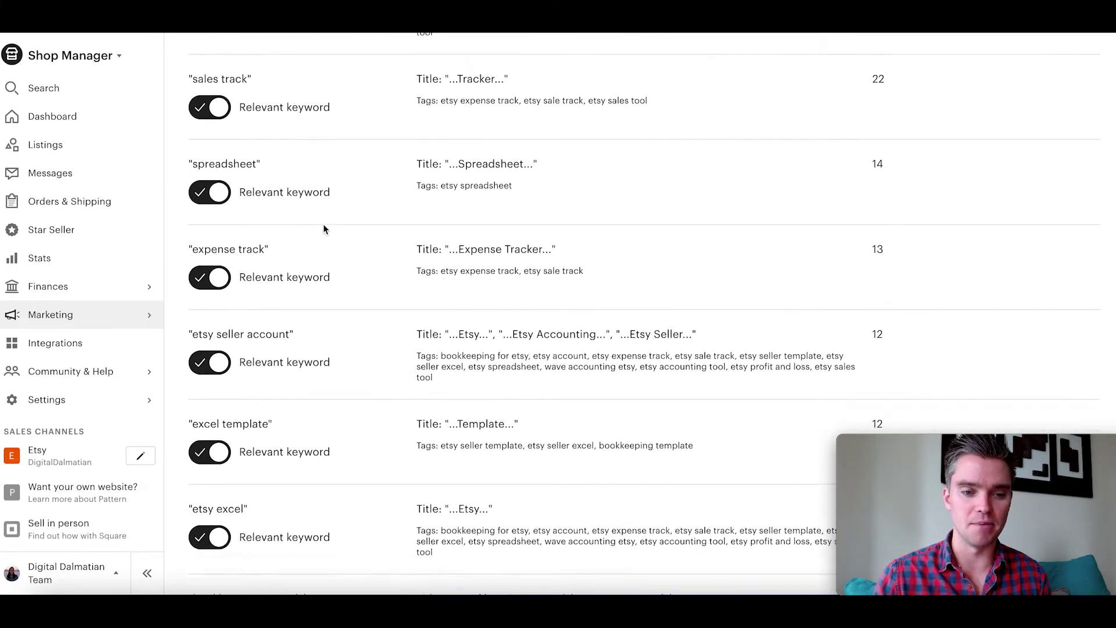
scroll(323, 224, down, 1)
scroll(323, 224, up, 6)
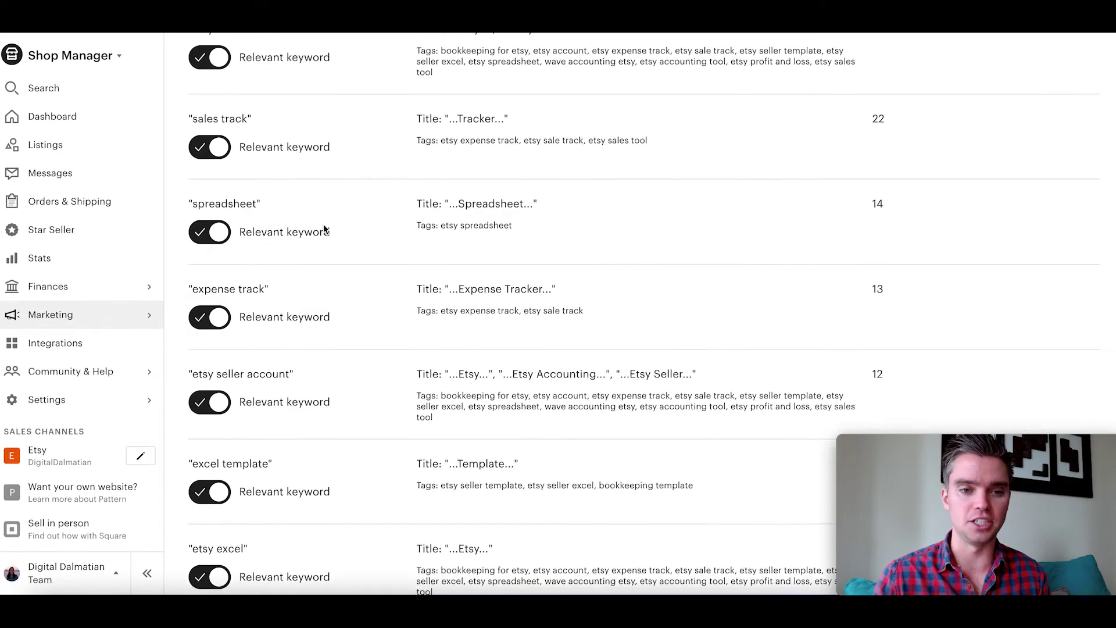
scroll(323, 228, up, 2)
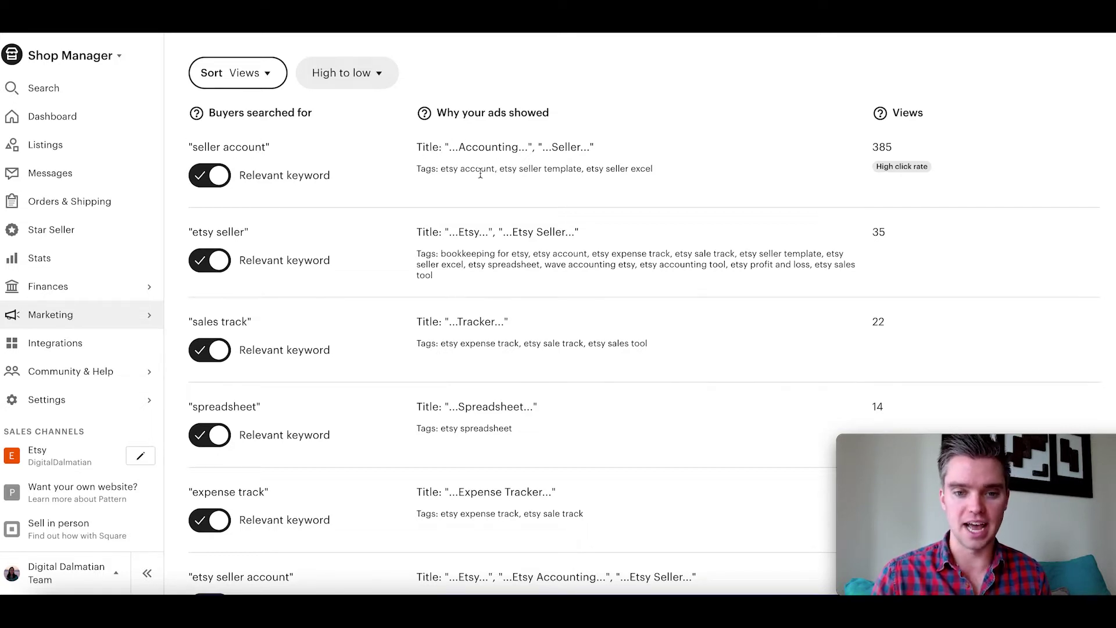
scroll(479, 217, down, 5)
scroll(480, 220, down, 4)
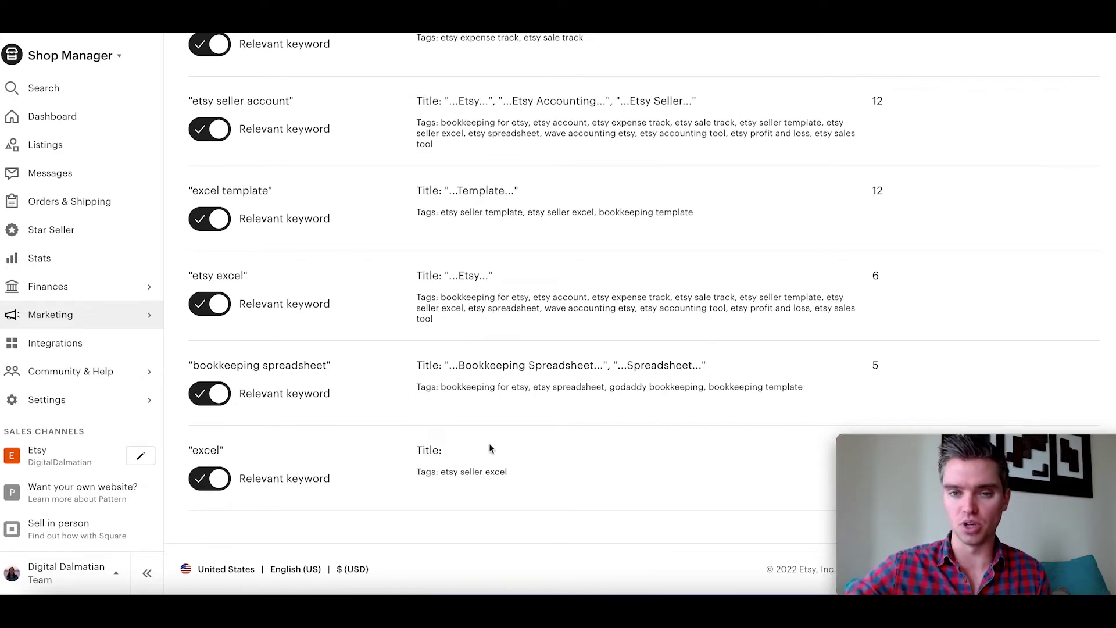
- Mark the "excel" keyword of the bookkeeping listing as not relevant and dismiss the notification
scroll(489, 444, up, 1)
scroll(489, 443, up, 9)
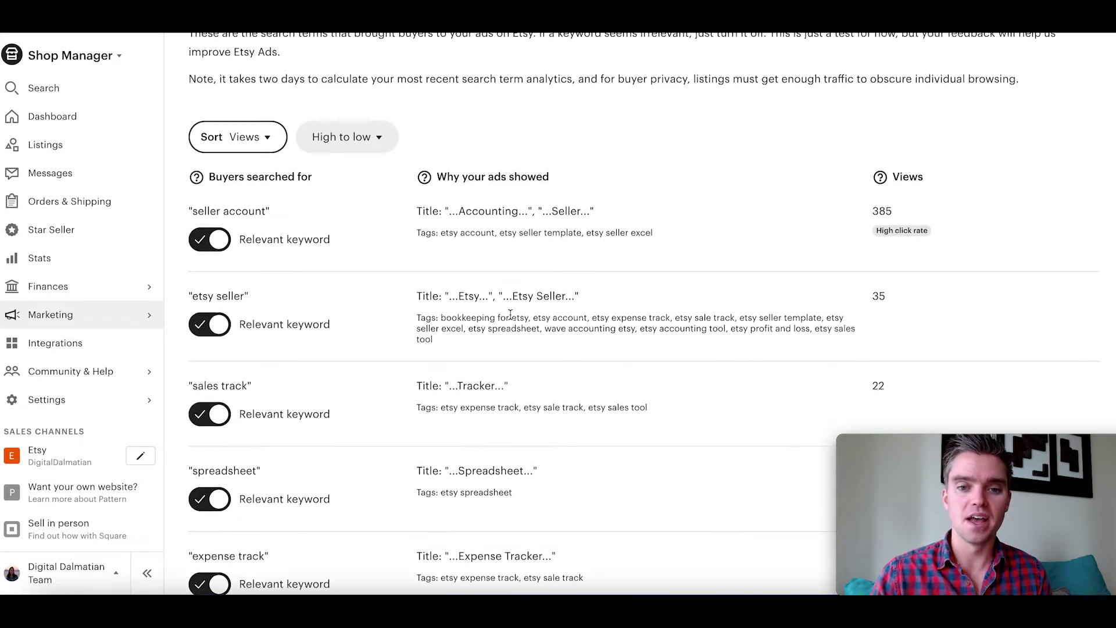
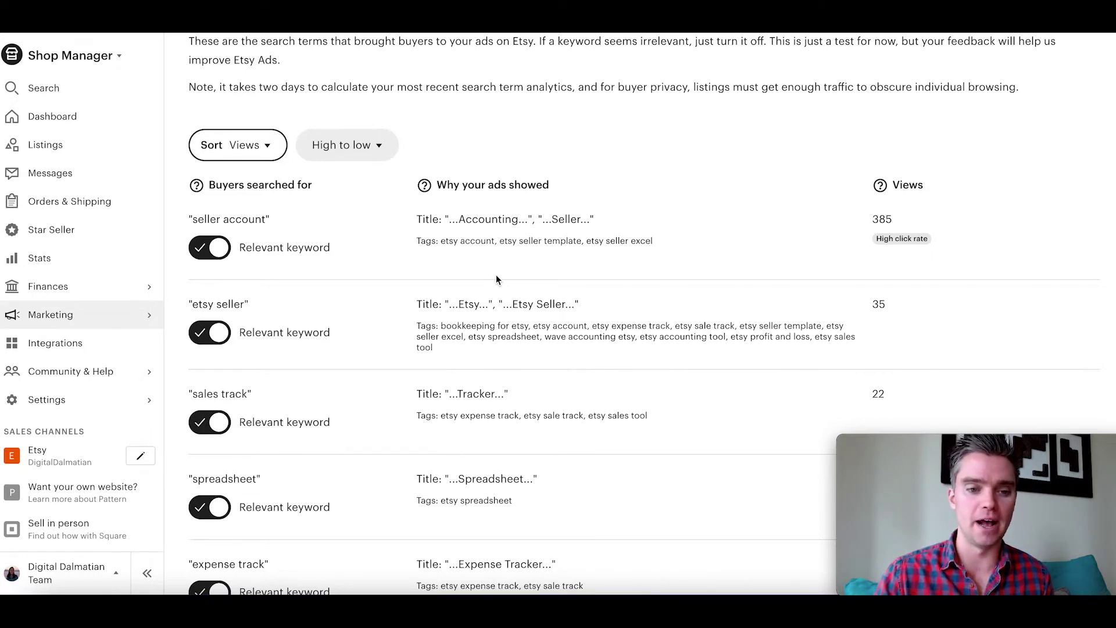
scroll(487, 319, down, 9)
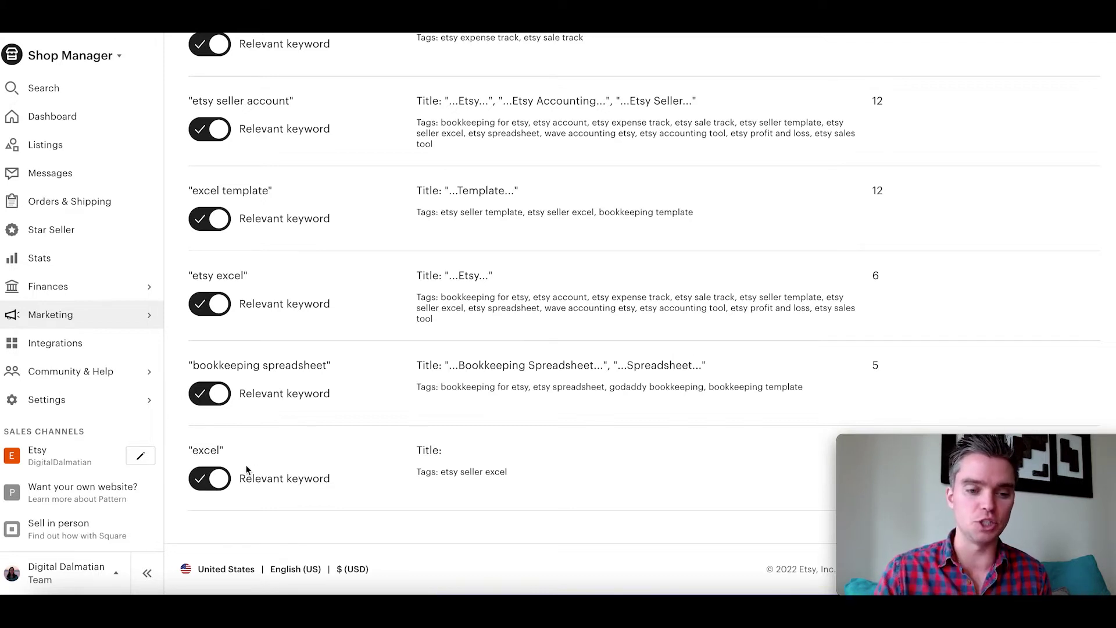
scroll(246, 469, up, 1)
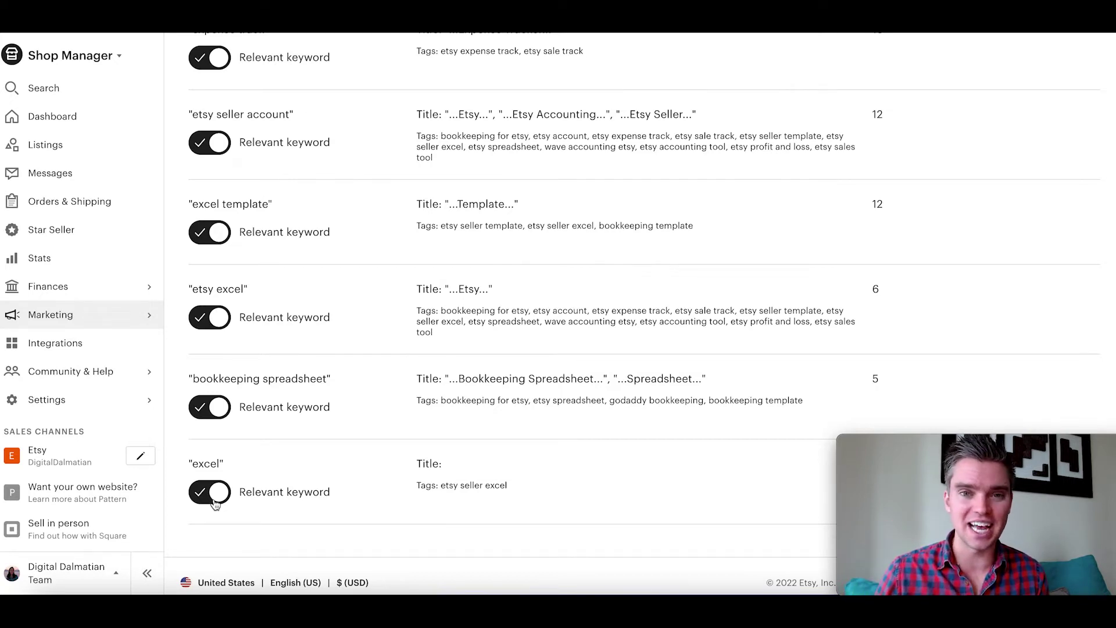
scroll(215, 503, up, 13)
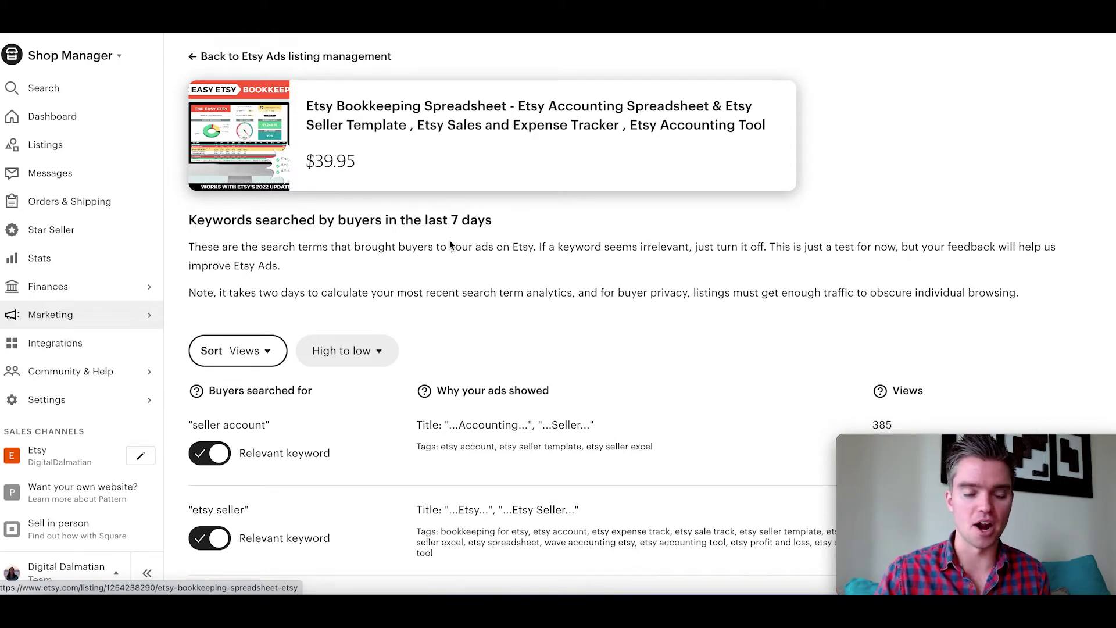
scroll(409, 182, down, 15)
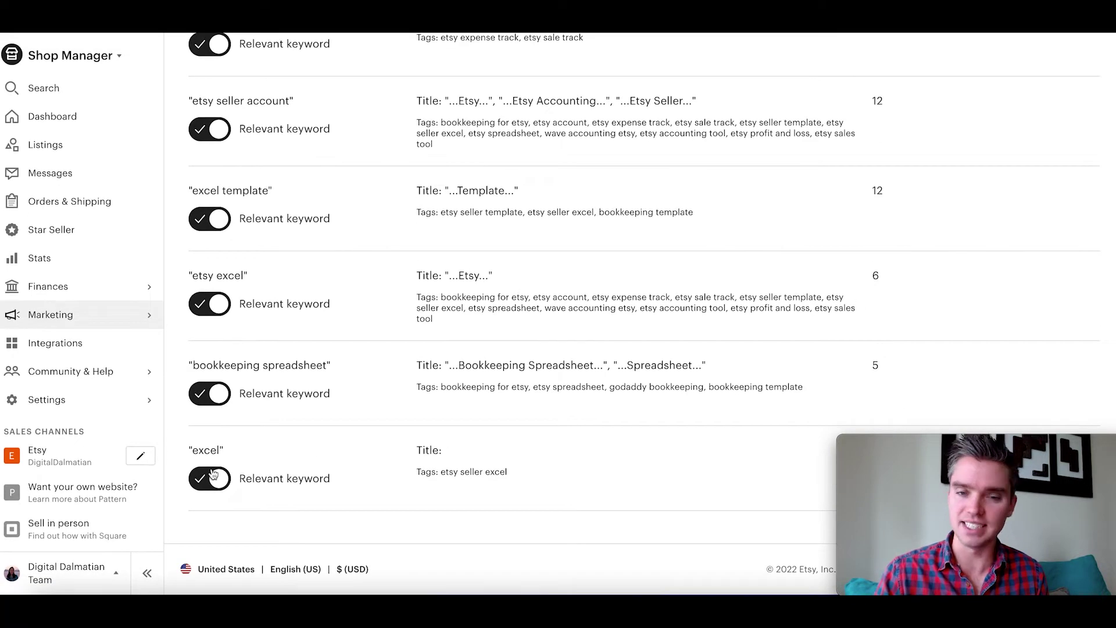
click(214, 478)
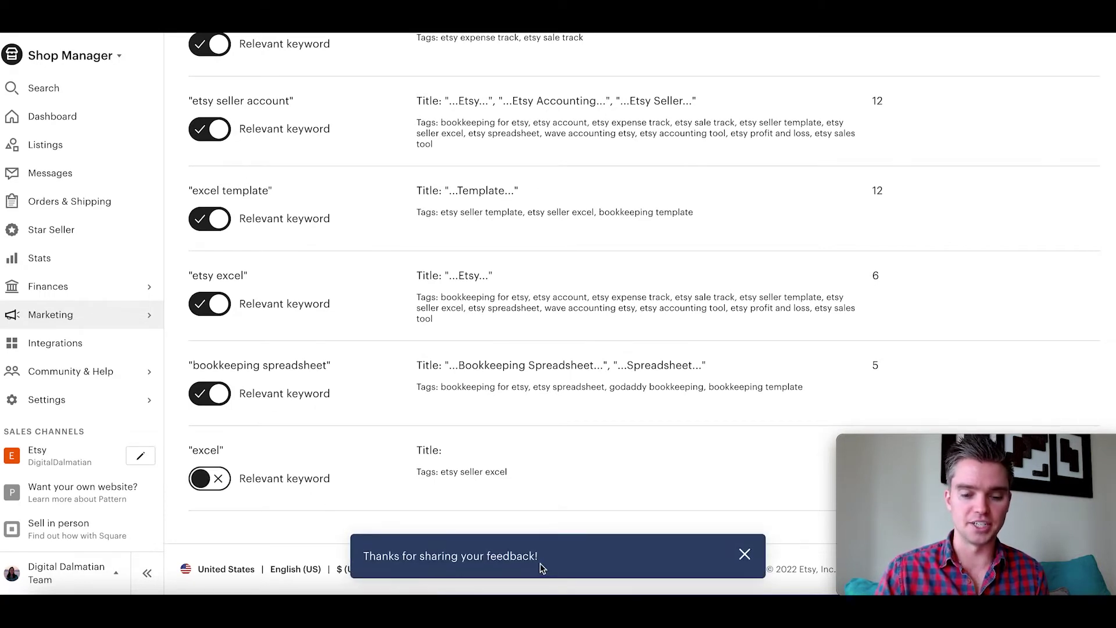
click(744, 552)
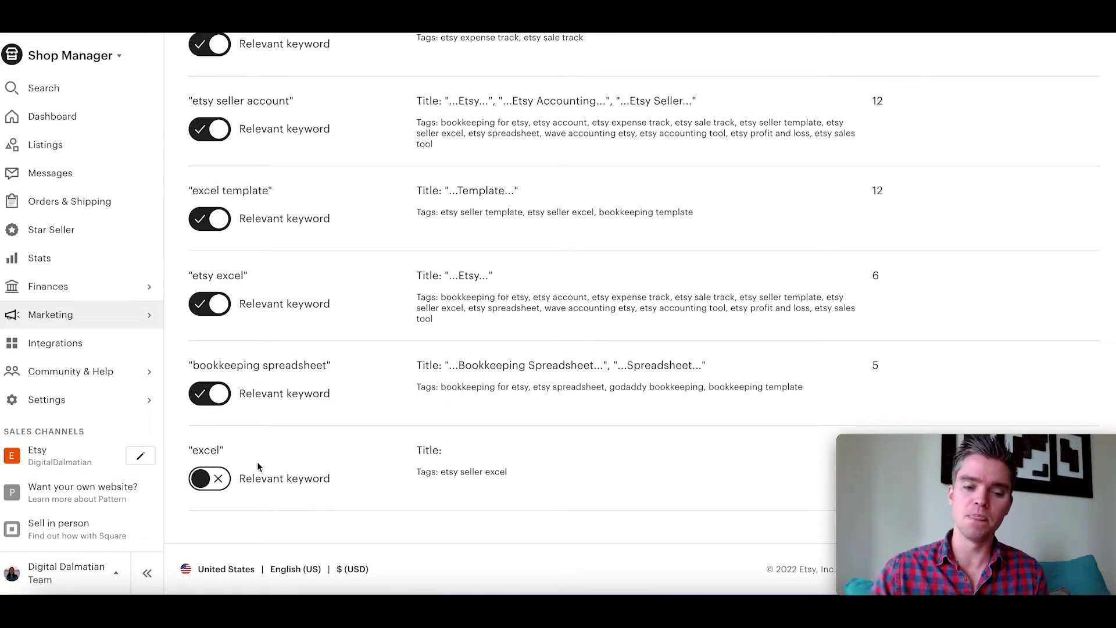
- Turn off the relevant-keyword setting for "bookkeeping spreadsheet" and dismiss the notification
scroll(262, 461, up, 1)
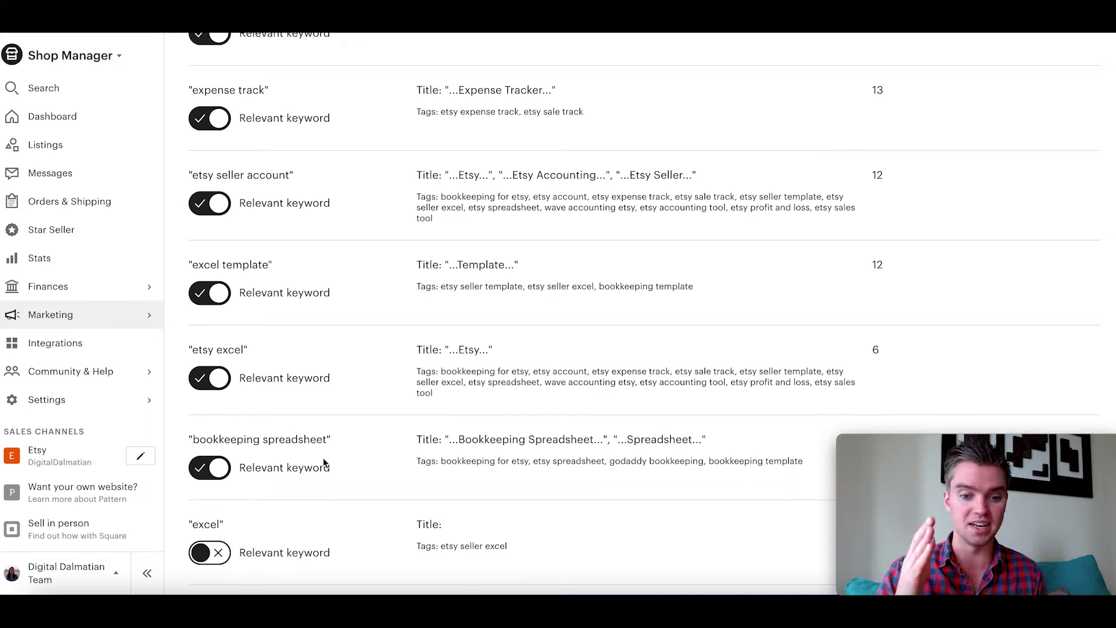
scroll(323, 458, down, 2)
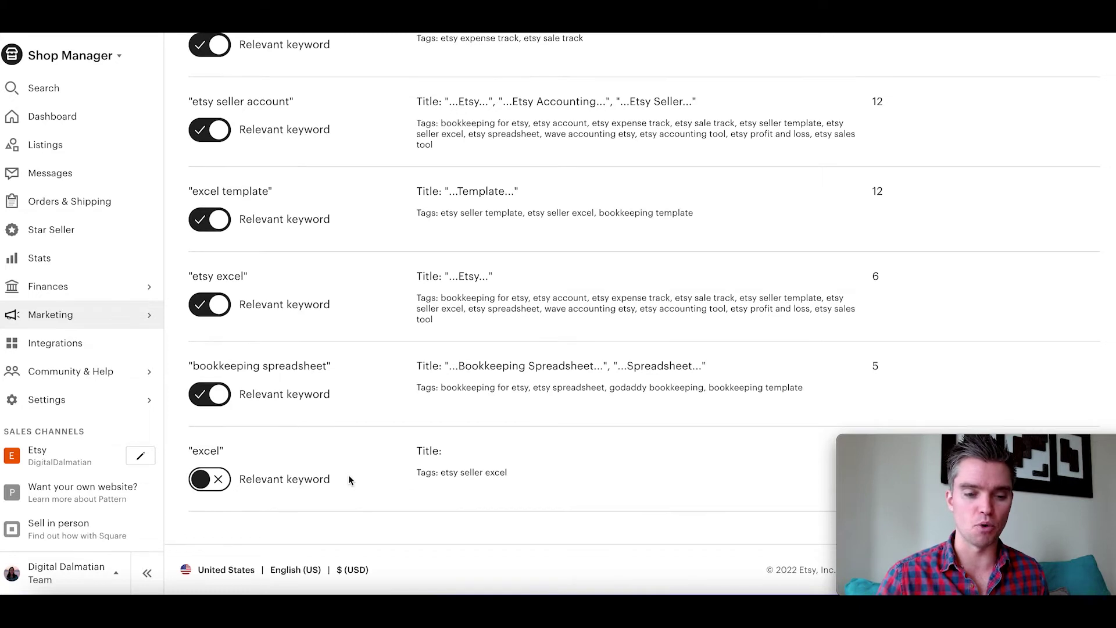
scroll(320, 491, up, 1)
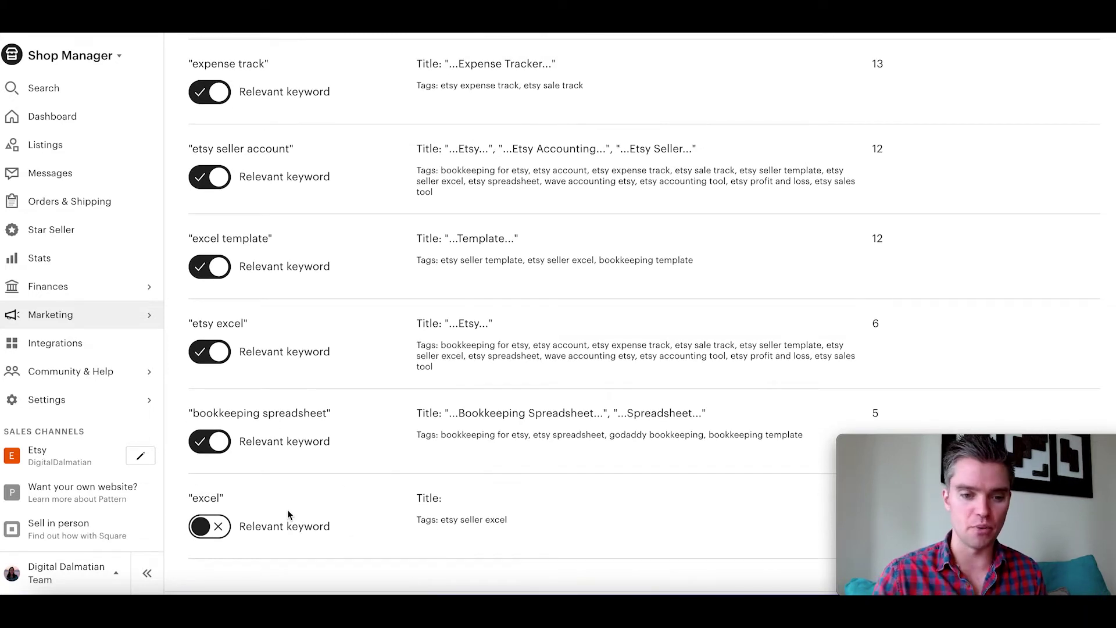
scroll(287, 509, up, 1)
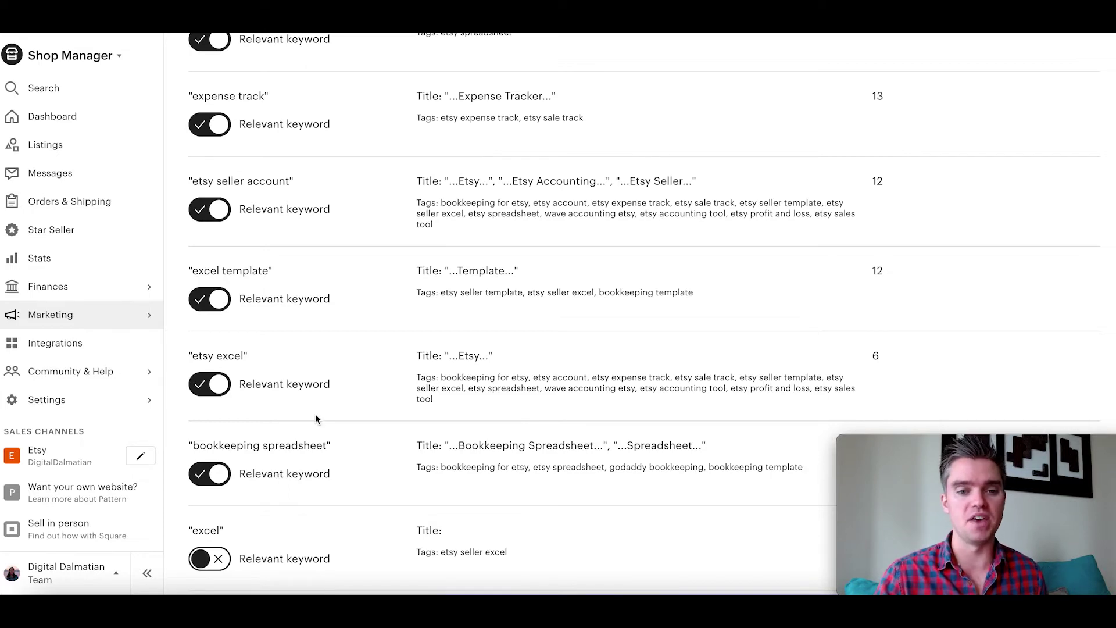
scroll(315, 414, up, 10)
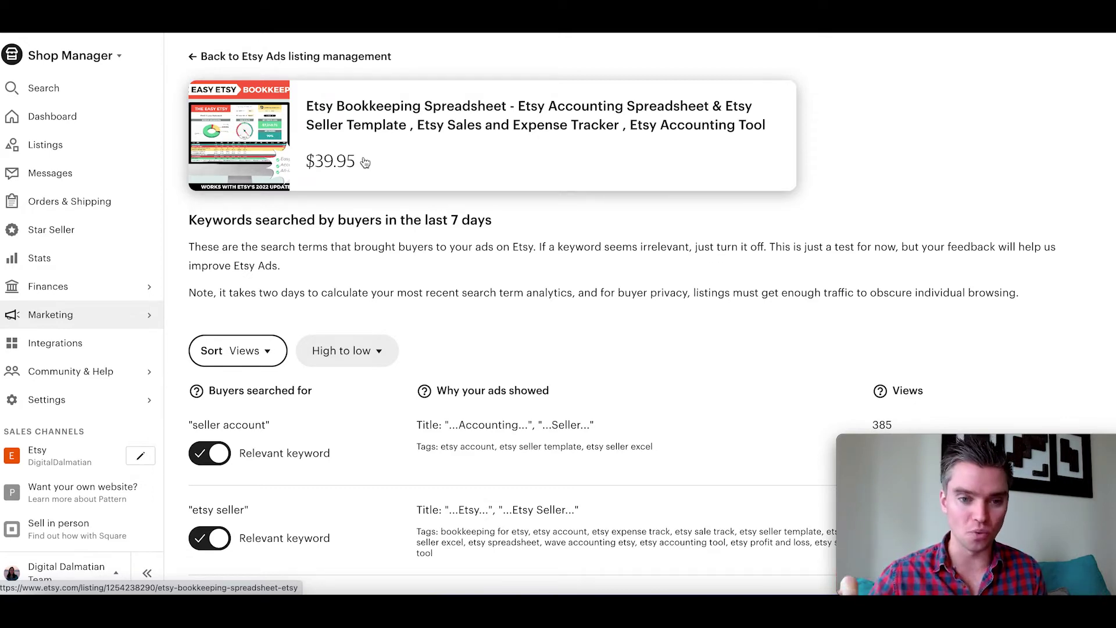
scroll(293, 393, up, 1)
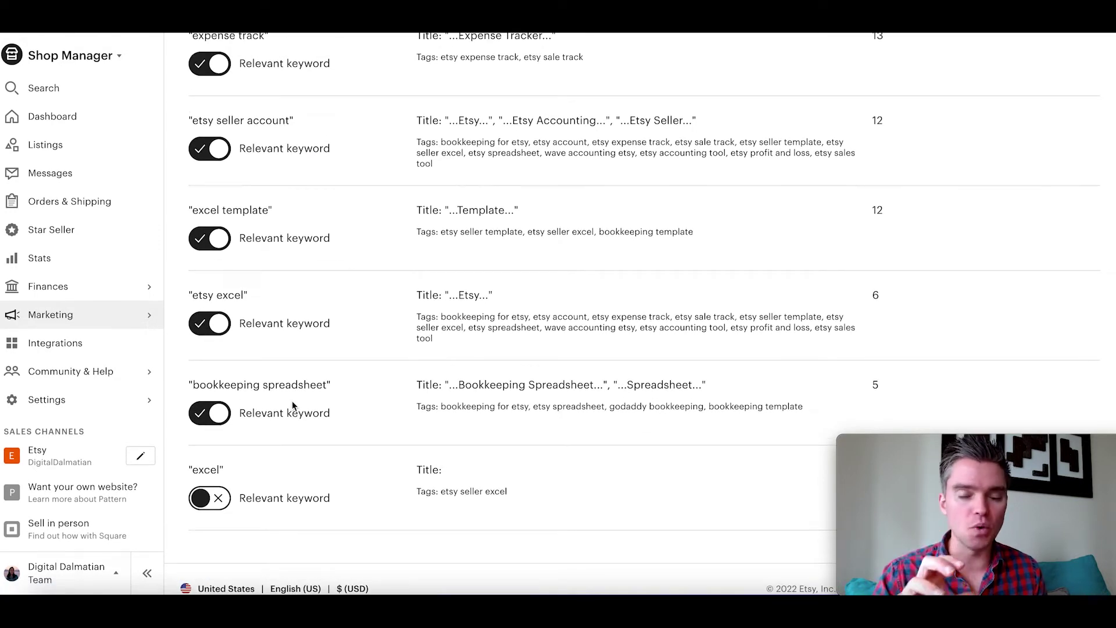
click(224, 414)
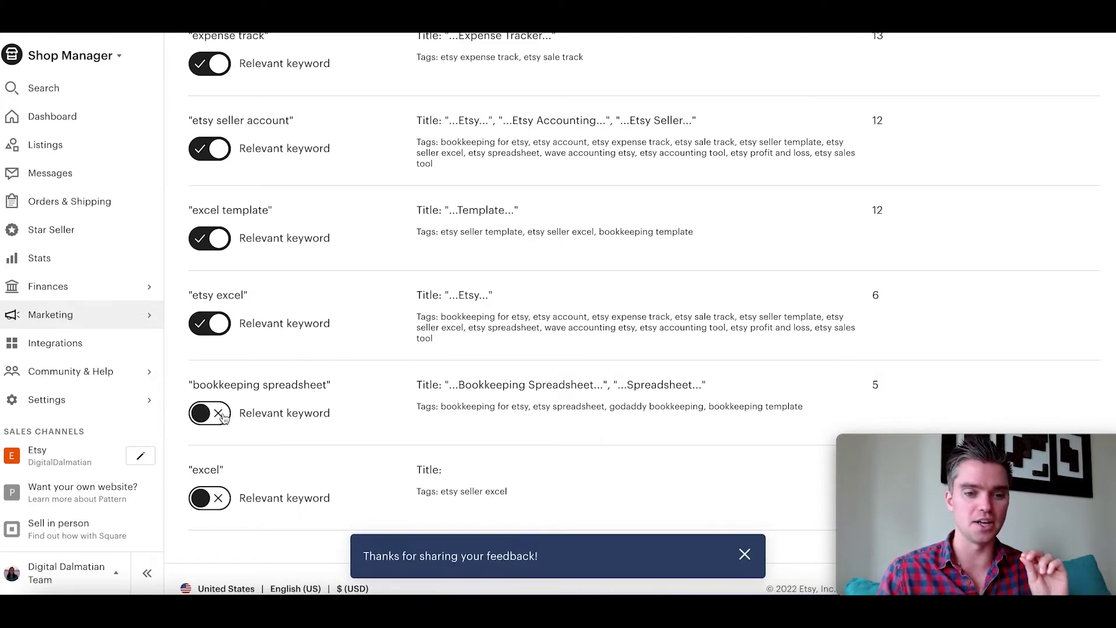
click(744, 554)
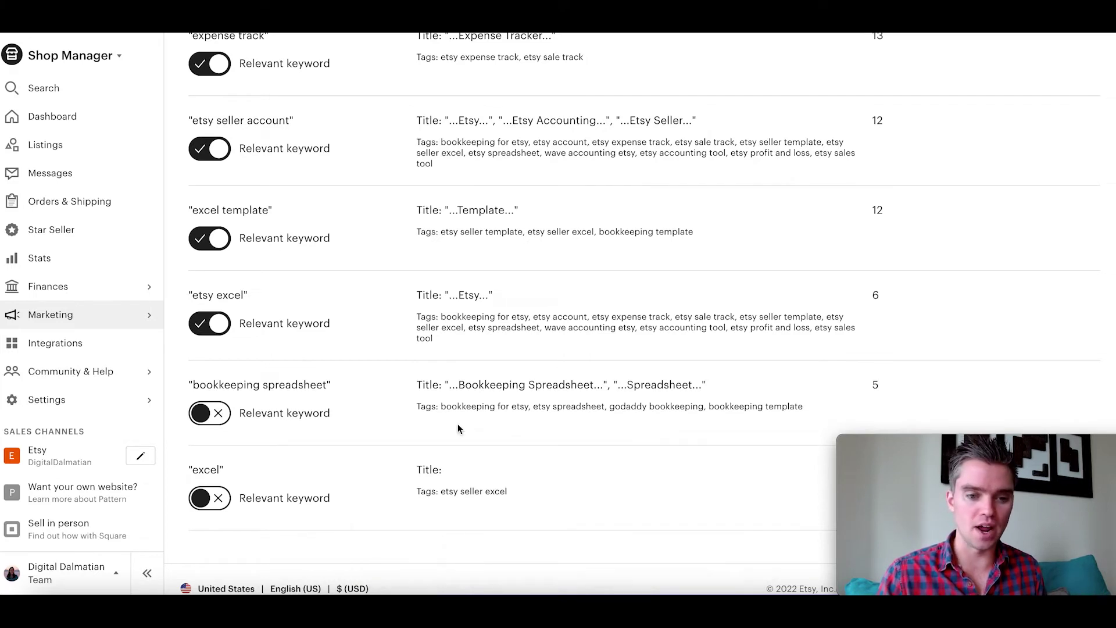
- Turn off the relevant-keyword setting for "etsy excel", "excel template" and "etsy seller account"
scroll(458, 423, up, 2)
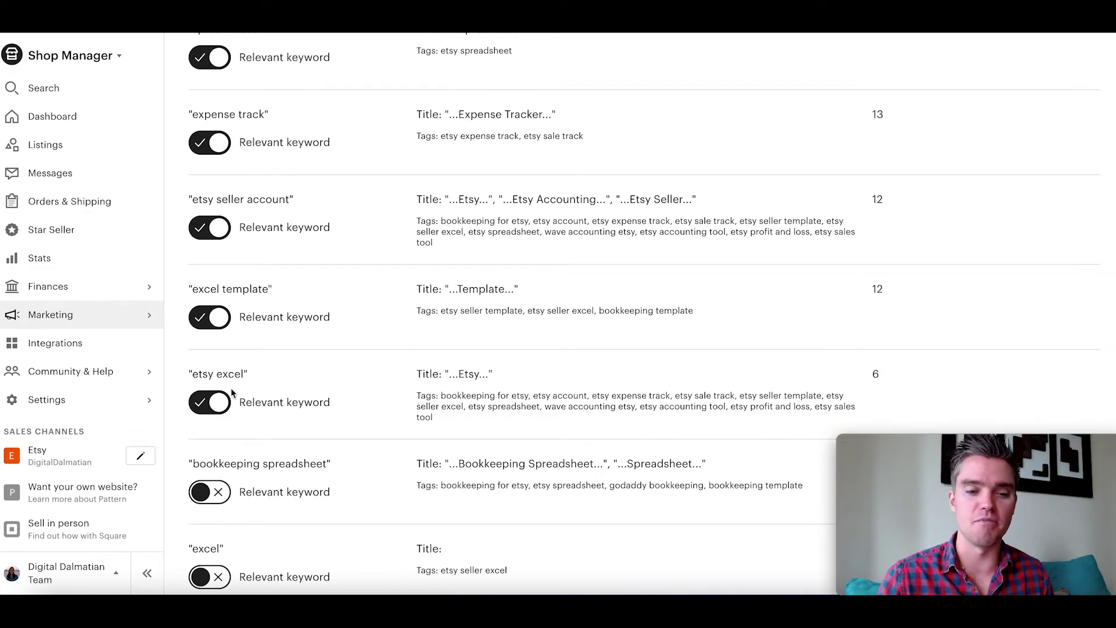
click(225, 409)
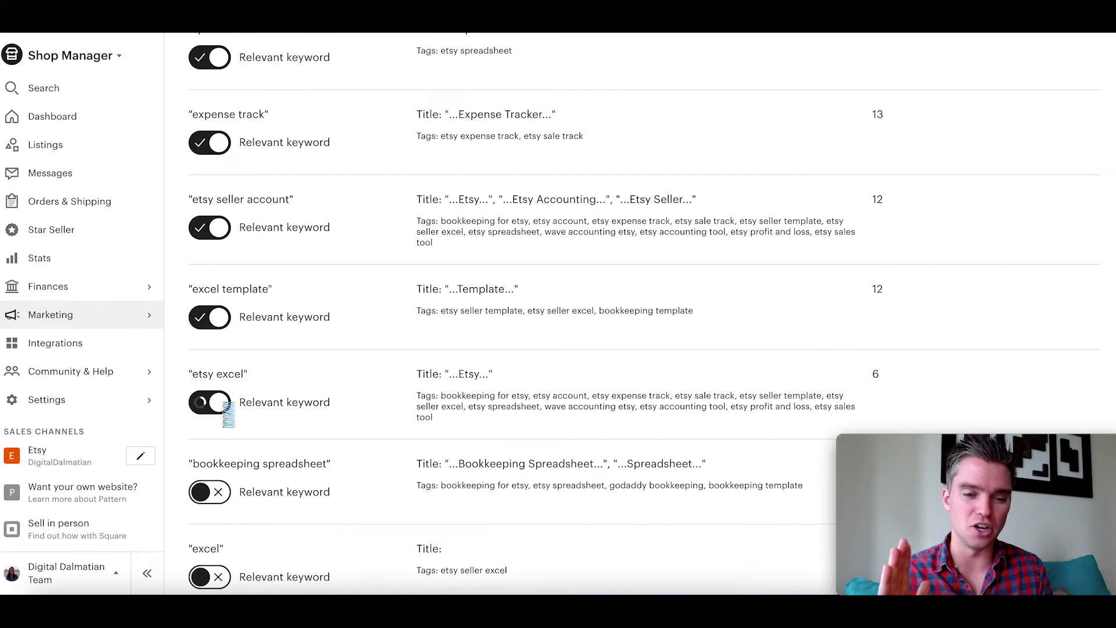
scroll(271, 399, up, 3)
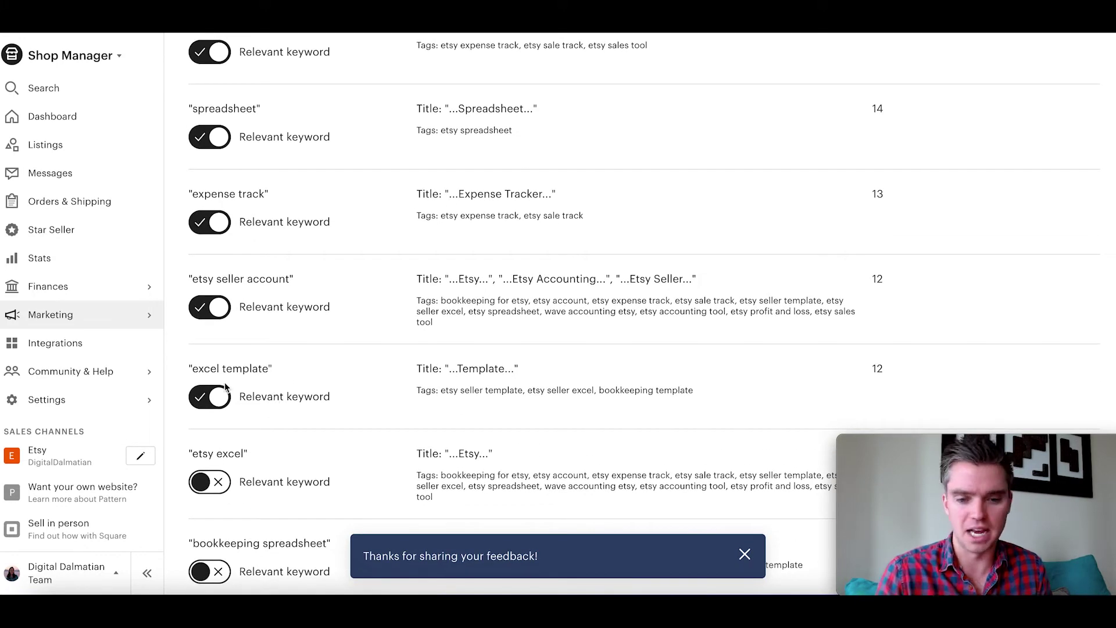
click(224, 401)
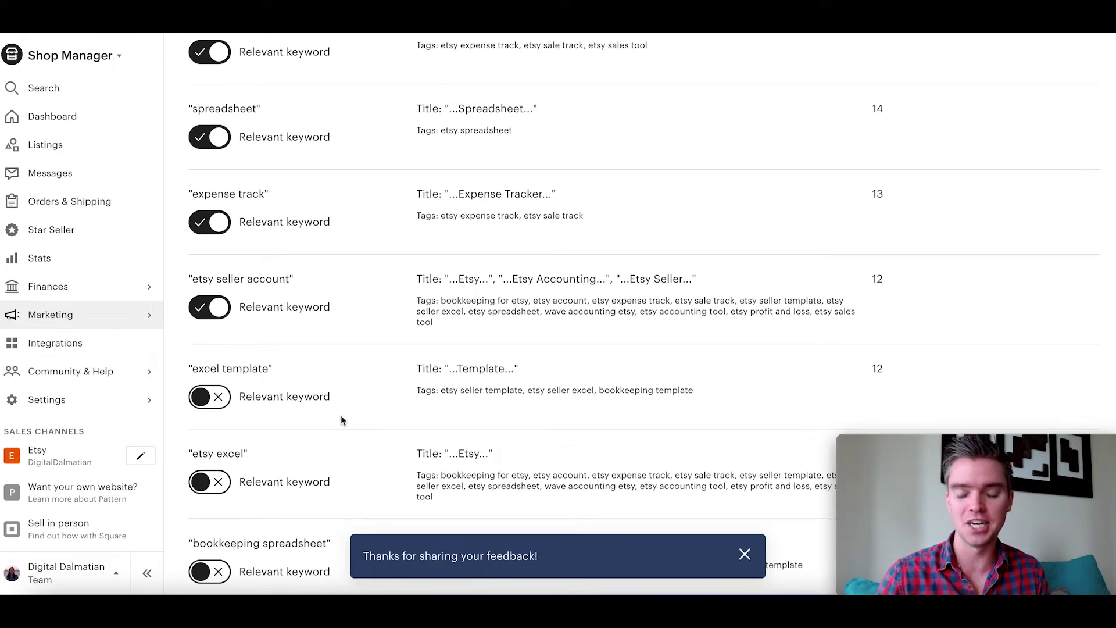
scroll(294, 390, up, 2)
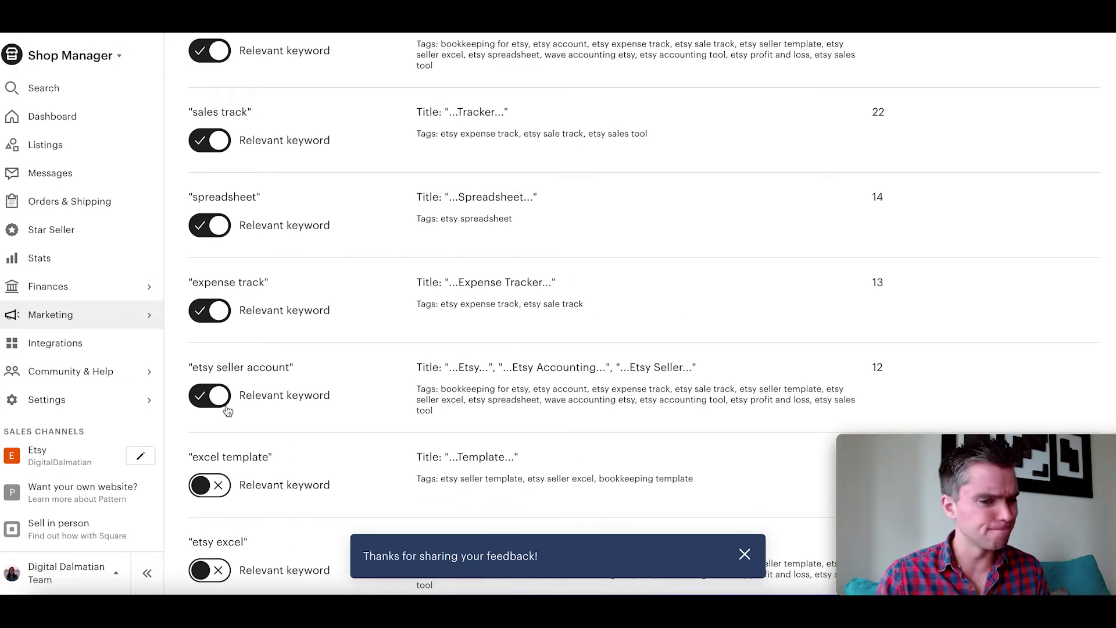
click(223, 405)
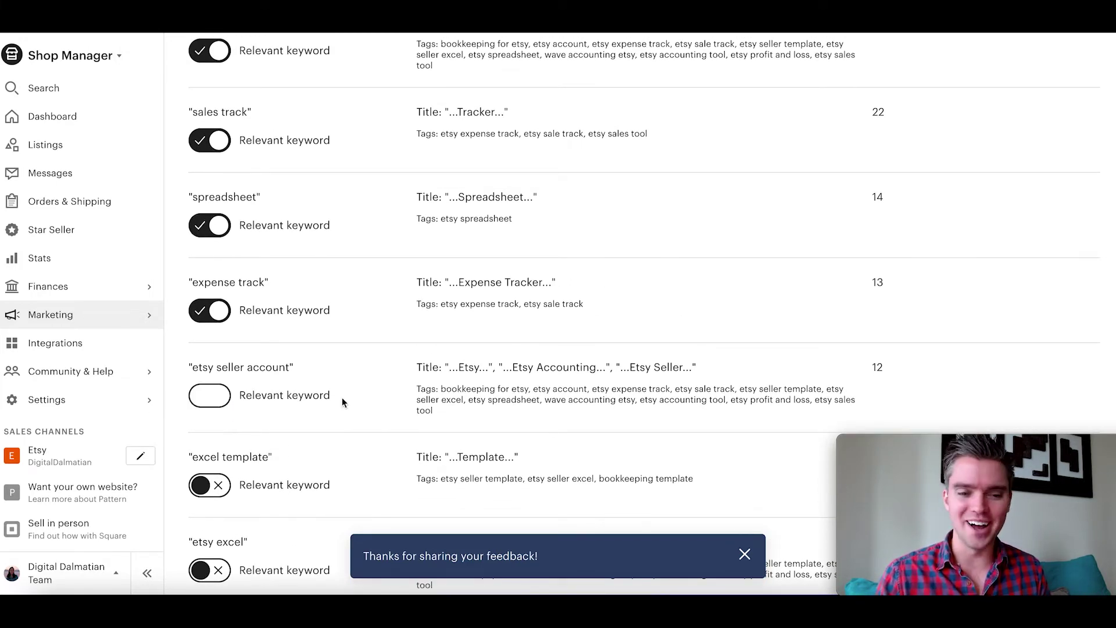
- Turn off the relevant-keyword setting for the "expense track" search term
scroll(335, 396, up, 1)
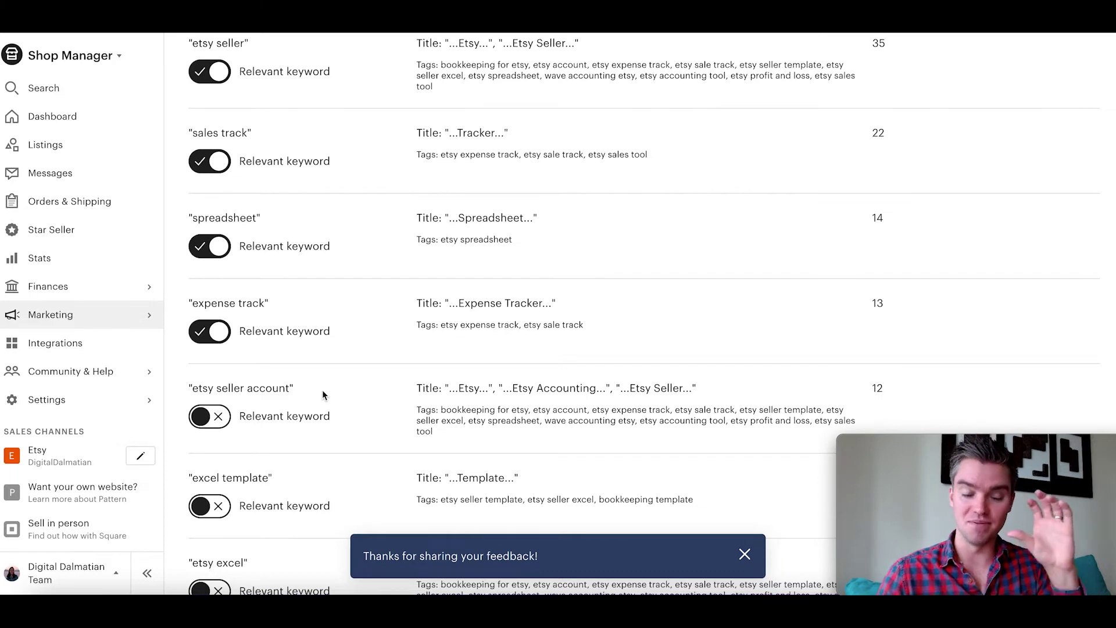
scroll(323, 394, down, 3)
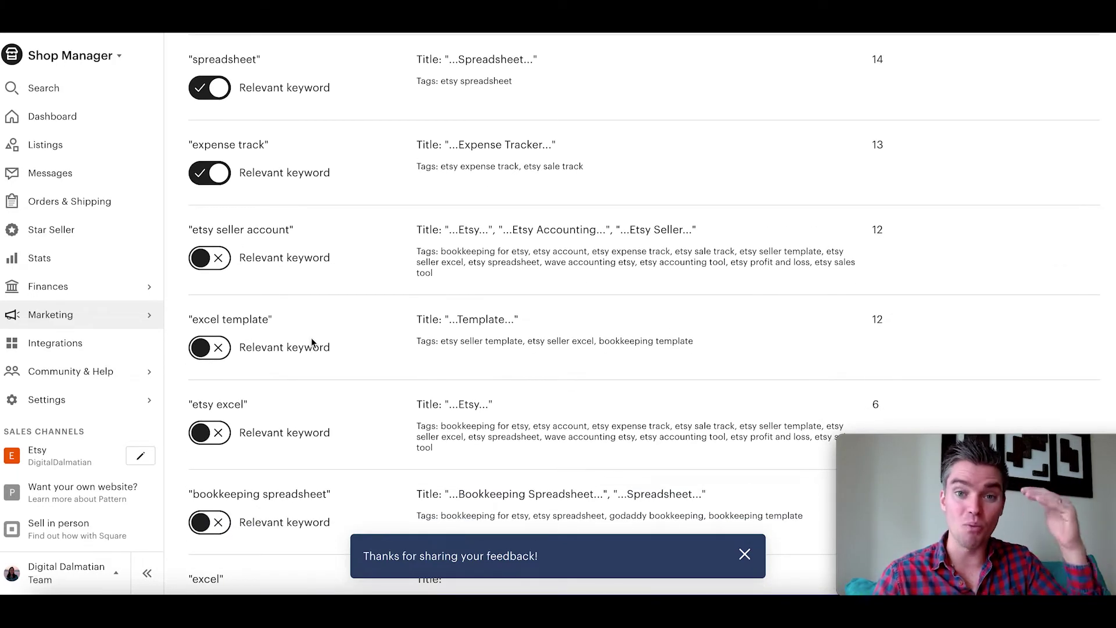
scroll(311, 342, up, 2)
scroll(311, 338, up, 1)
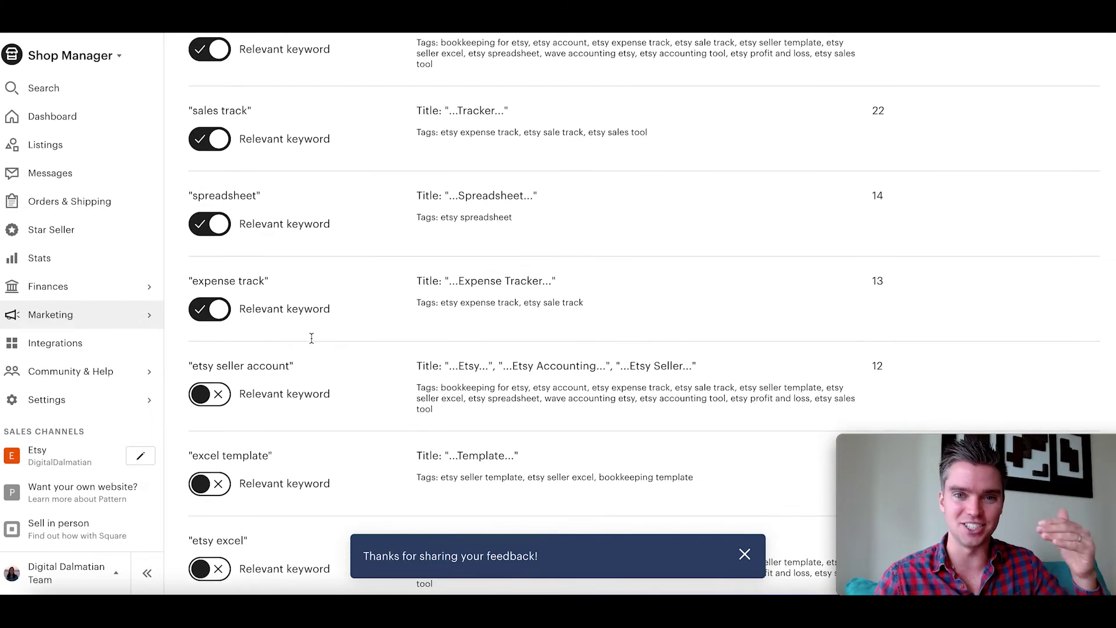
scroll(312, 337, up, 1)
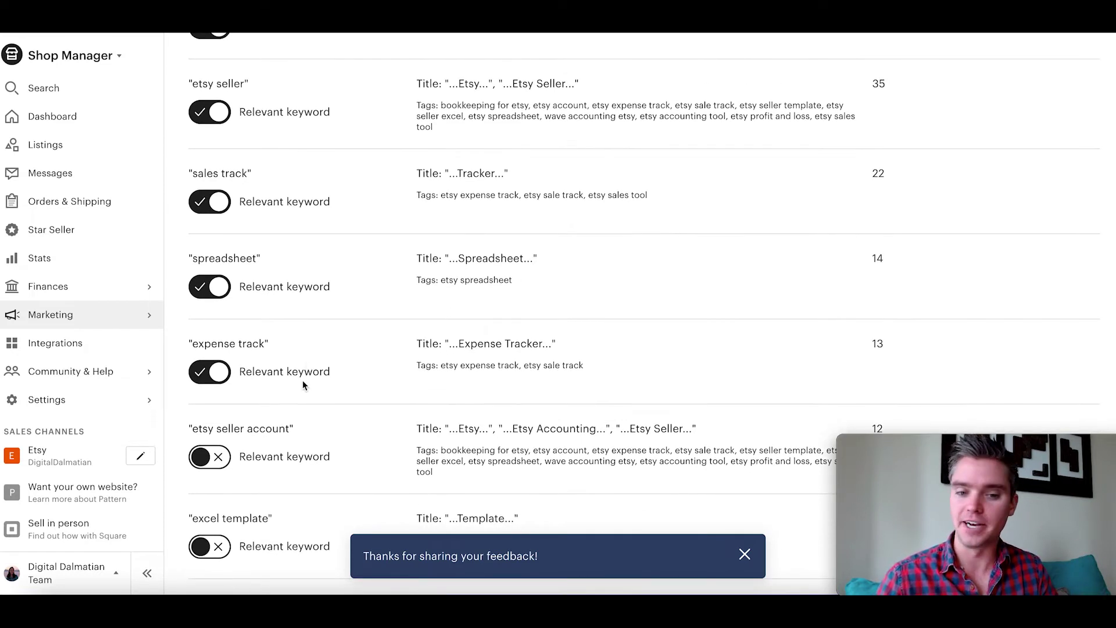
click(221, 372)
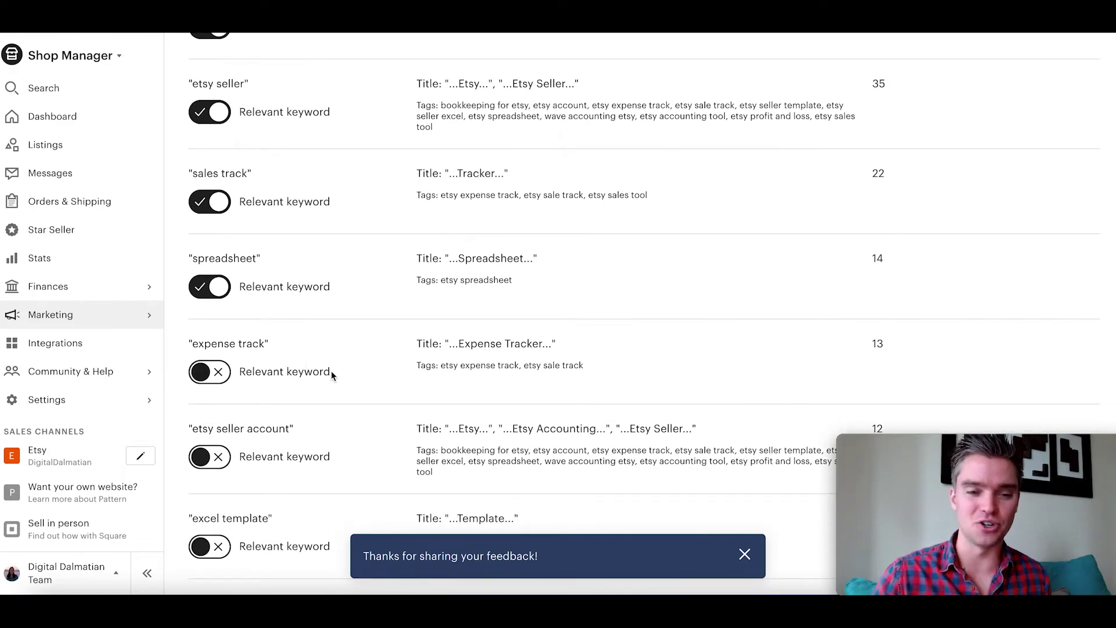
- Turn off the relevant-keyword setting for the "spreadsheet" and "sales track" search terms
scroll(332, 375, up, 1)
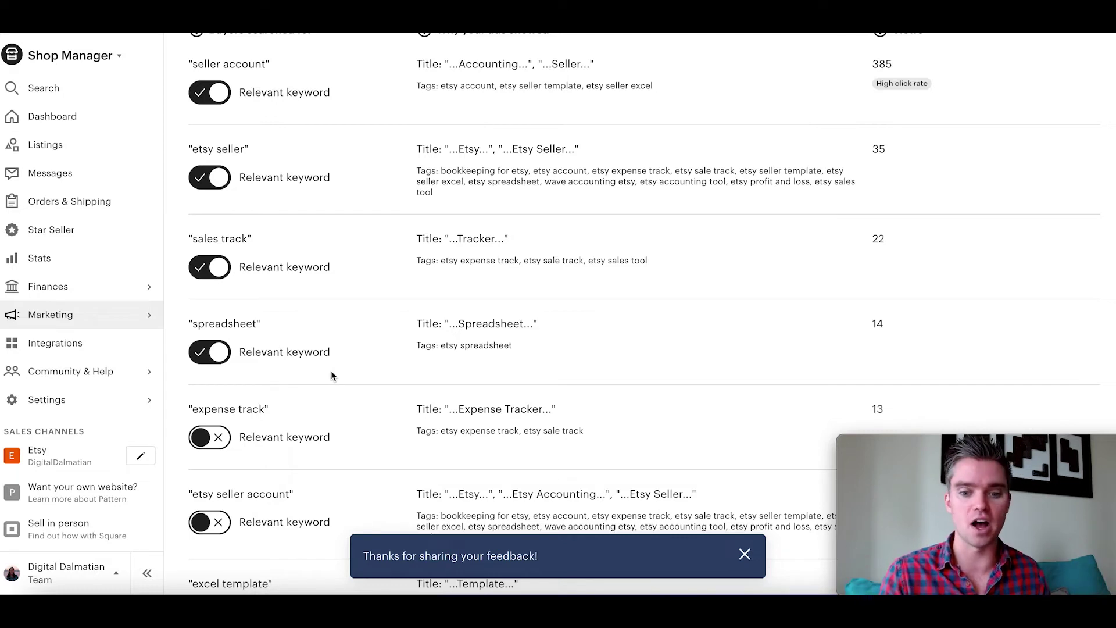
scroll(311, 378, up, 1)
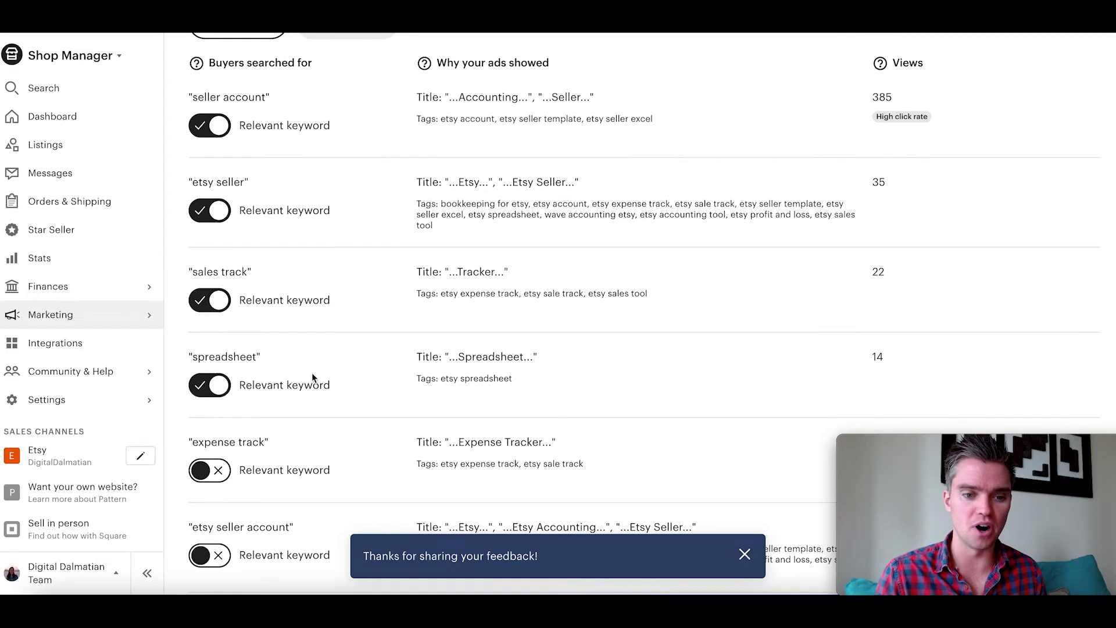
click(222, 387)
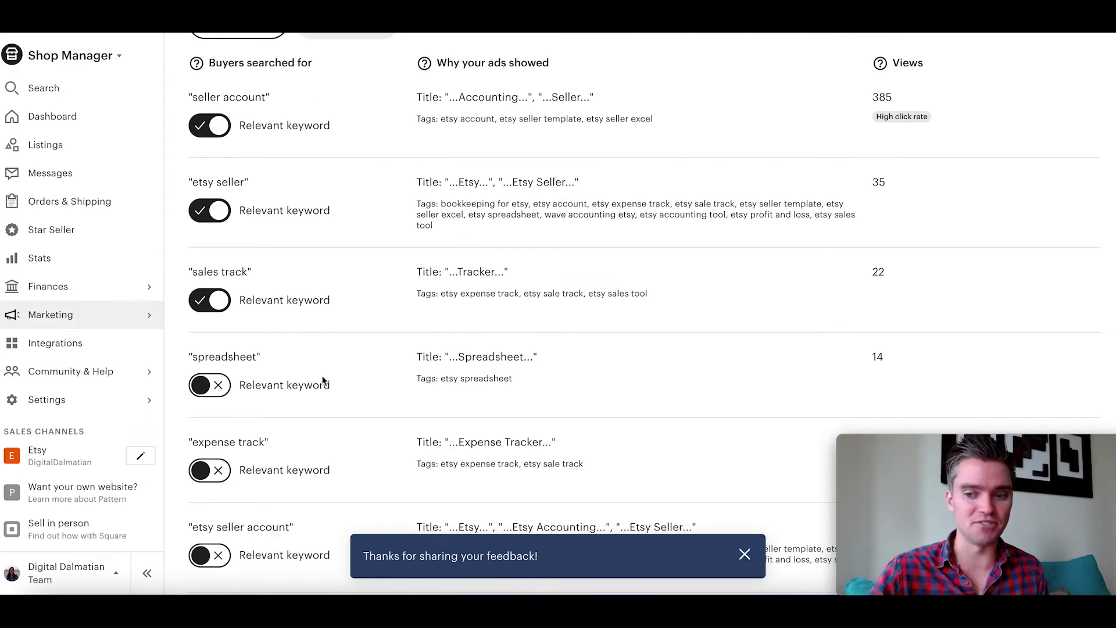
scroll(324, 378, up, 3)
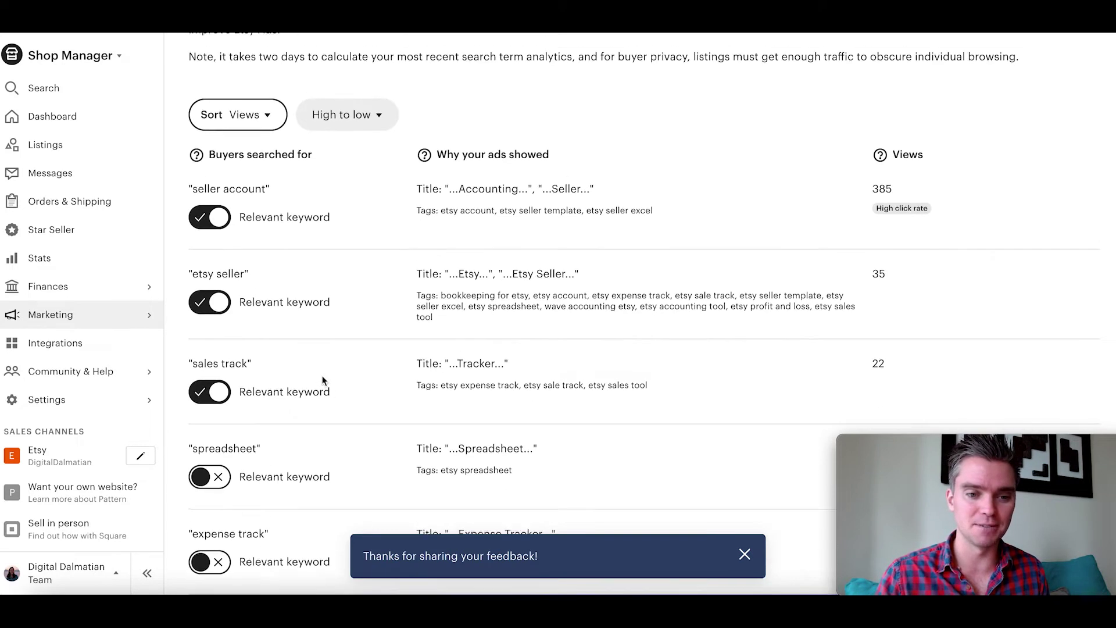
click(241, 395)
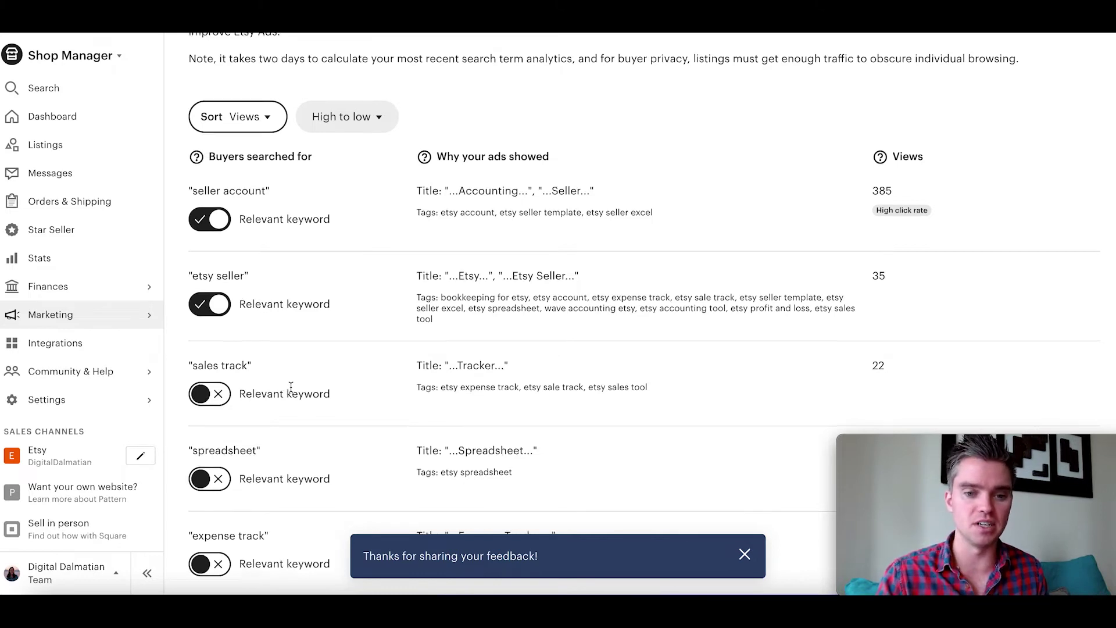
scroll(290, 387, up, 1)
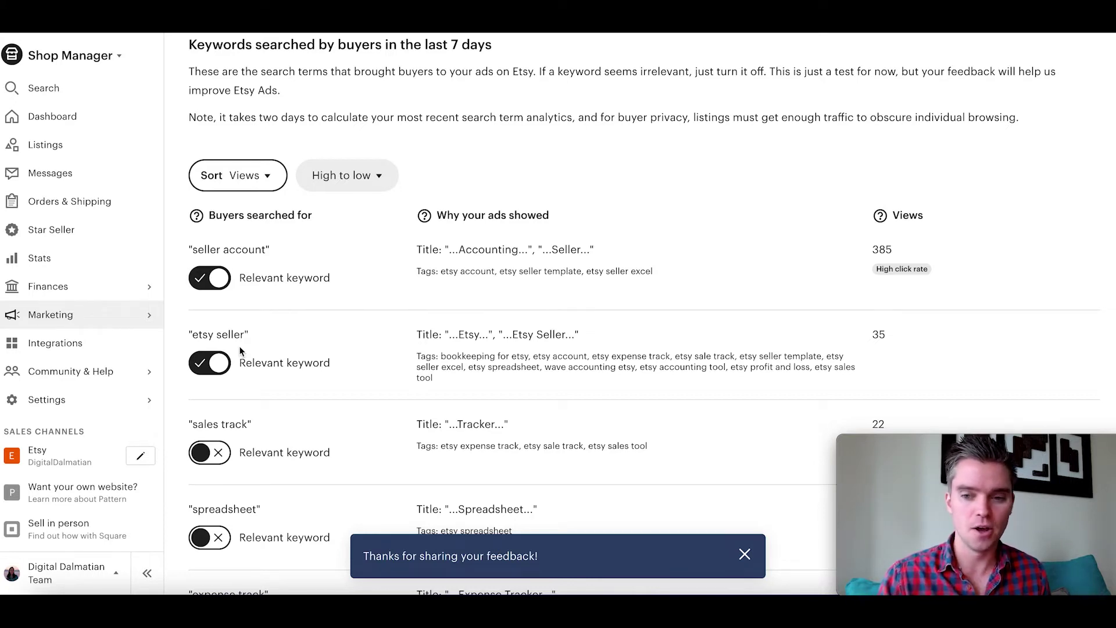
scroll(317, 348, down, 1)
scroll(319, 349, up, 1)
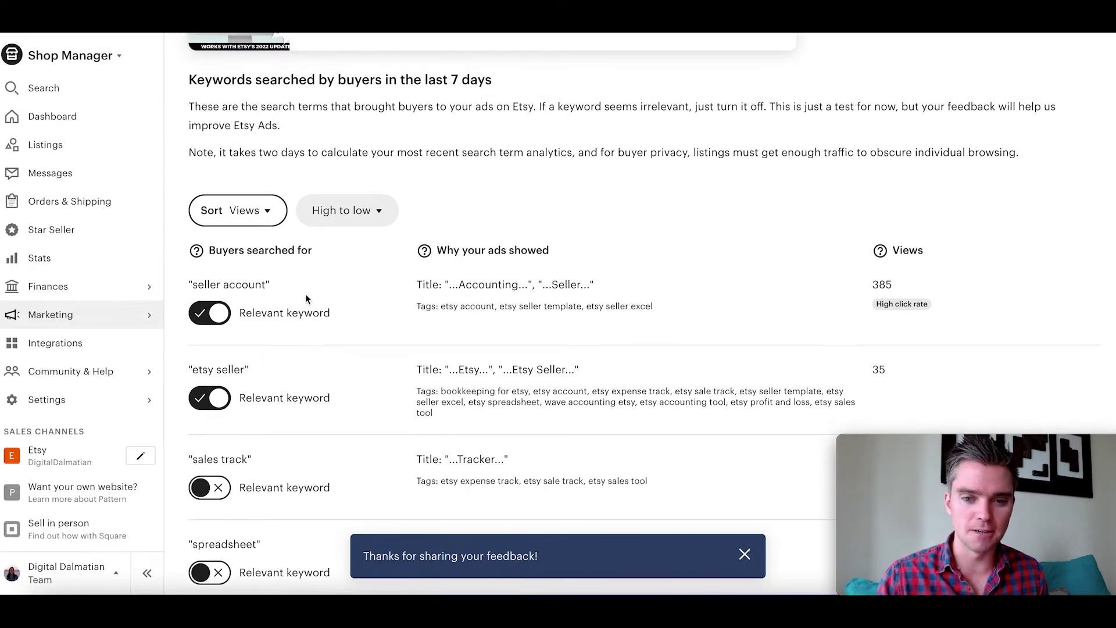
scroll(320, 299, down, 1)
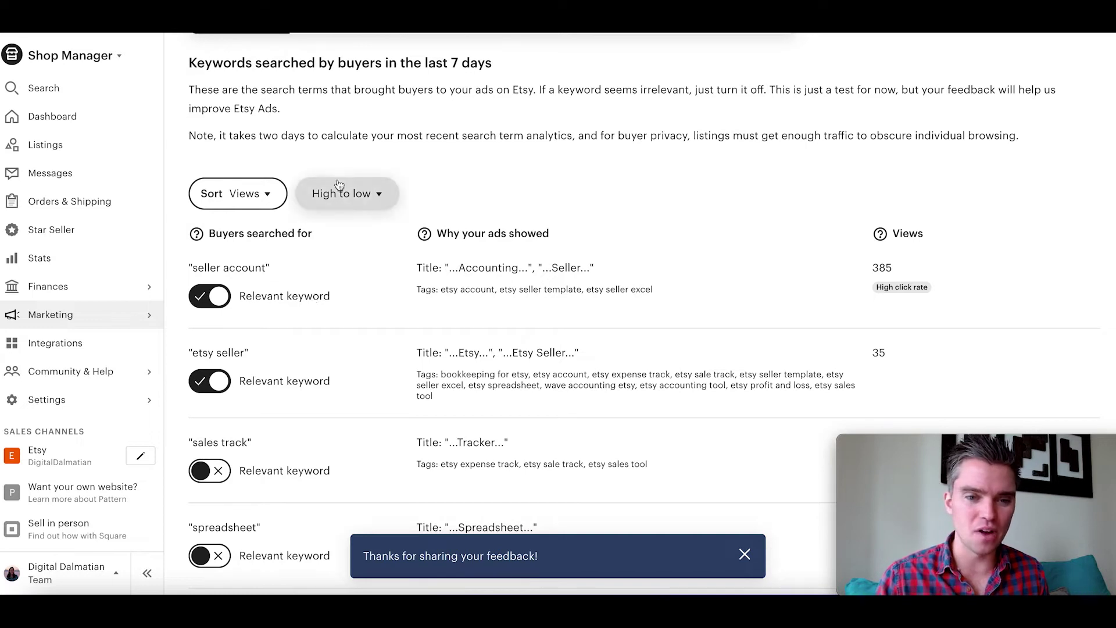
- Sort the listing's search terms by high order rate and look through the resulting list
click(269, 204)
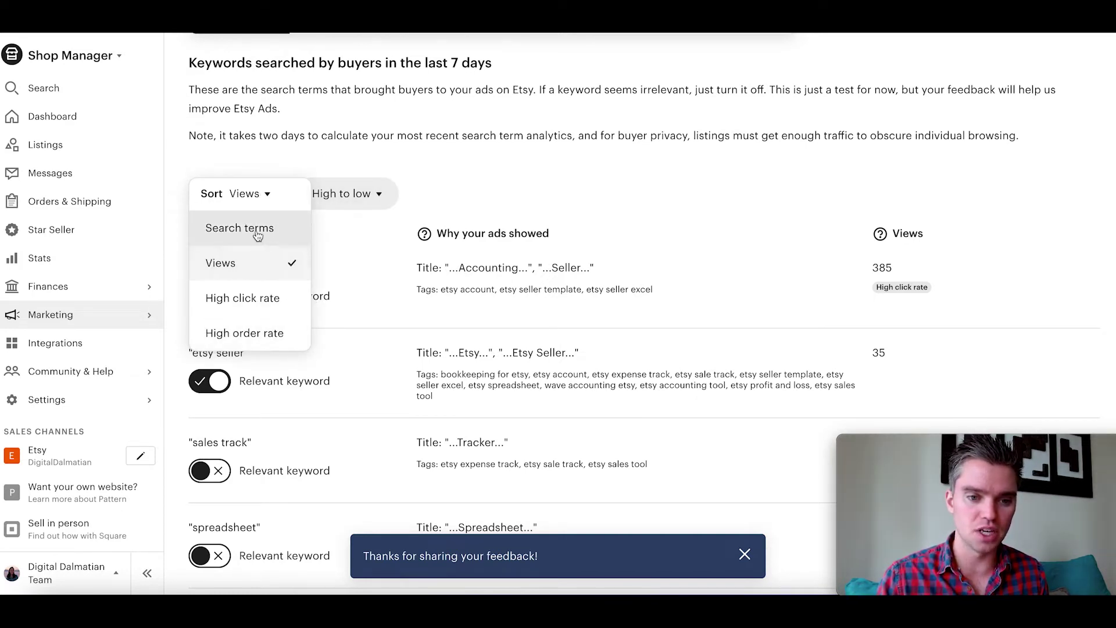
click(265, 334)
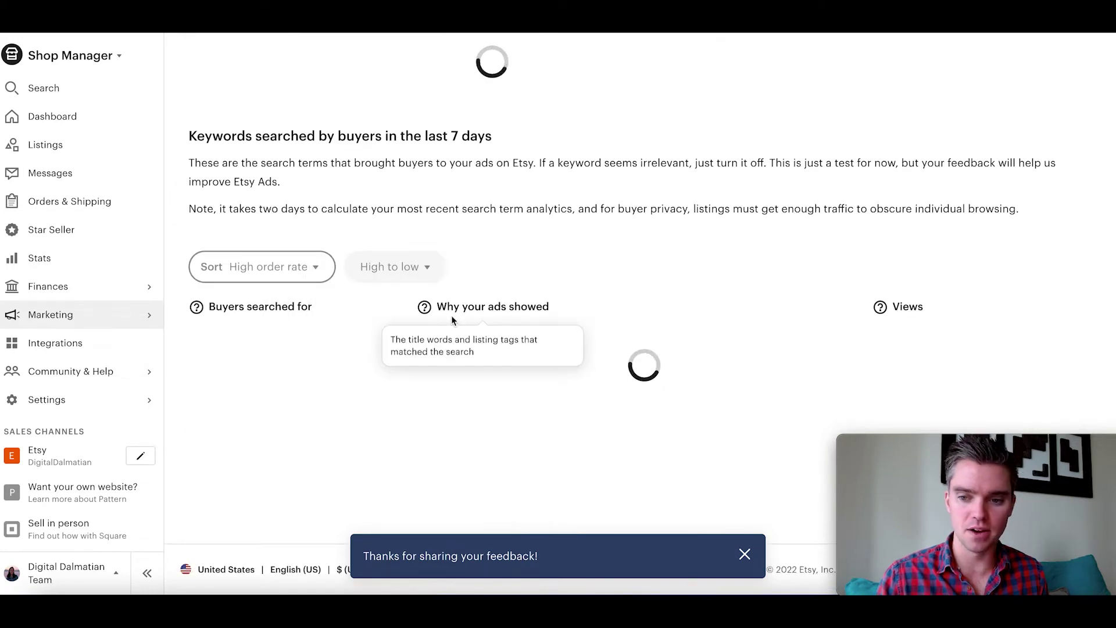
scroll(590, 348, down, 12)
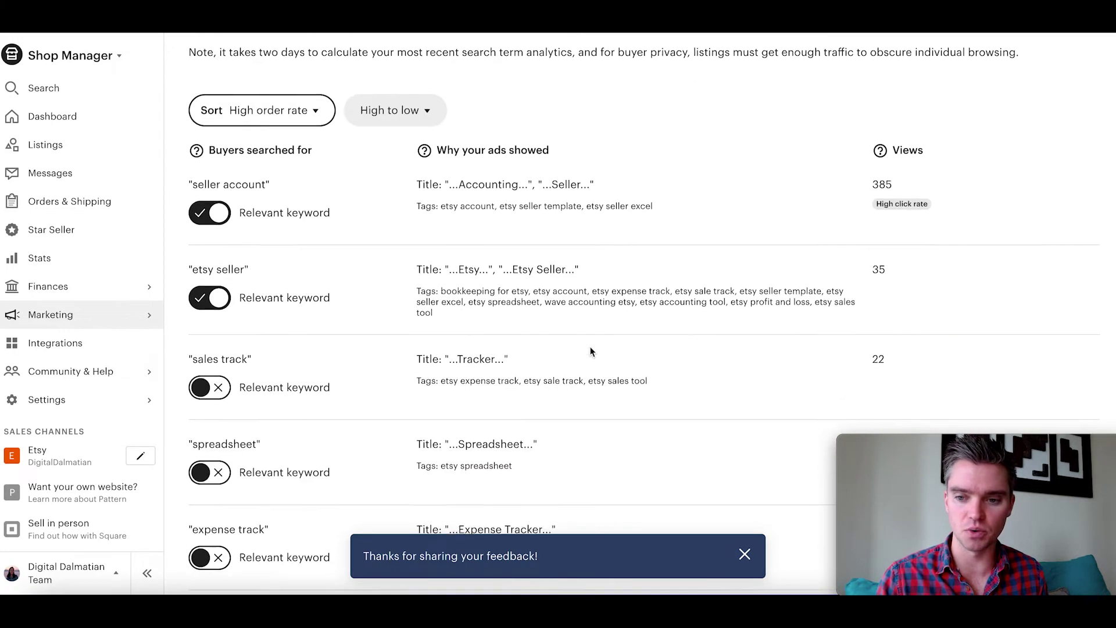
scroll(591, 347, up, 12)
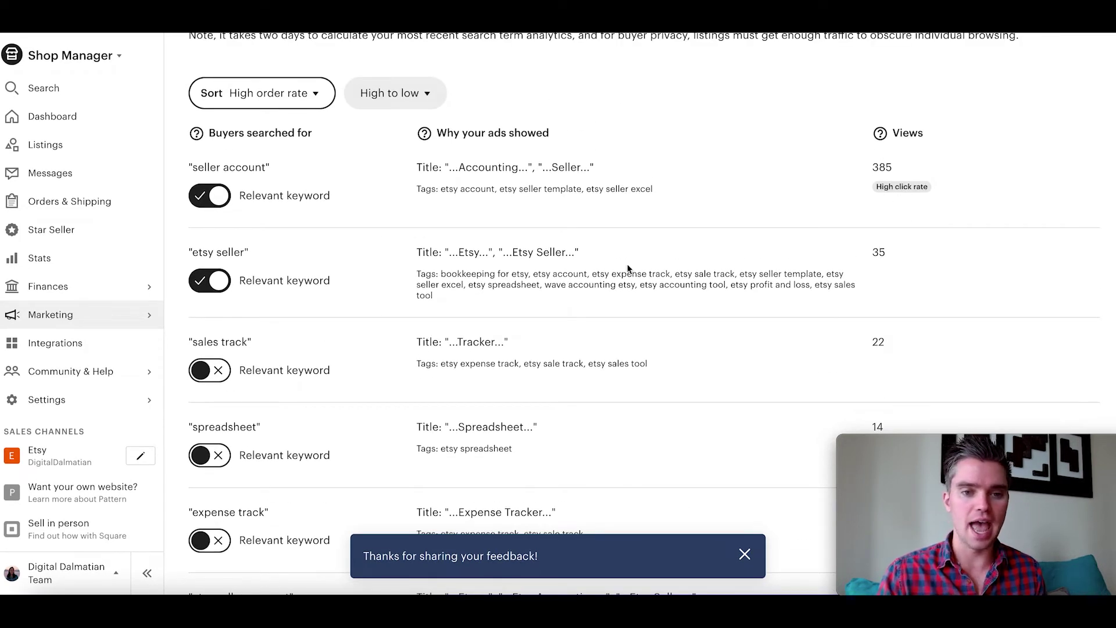
scroll(627, 269, up, 2)
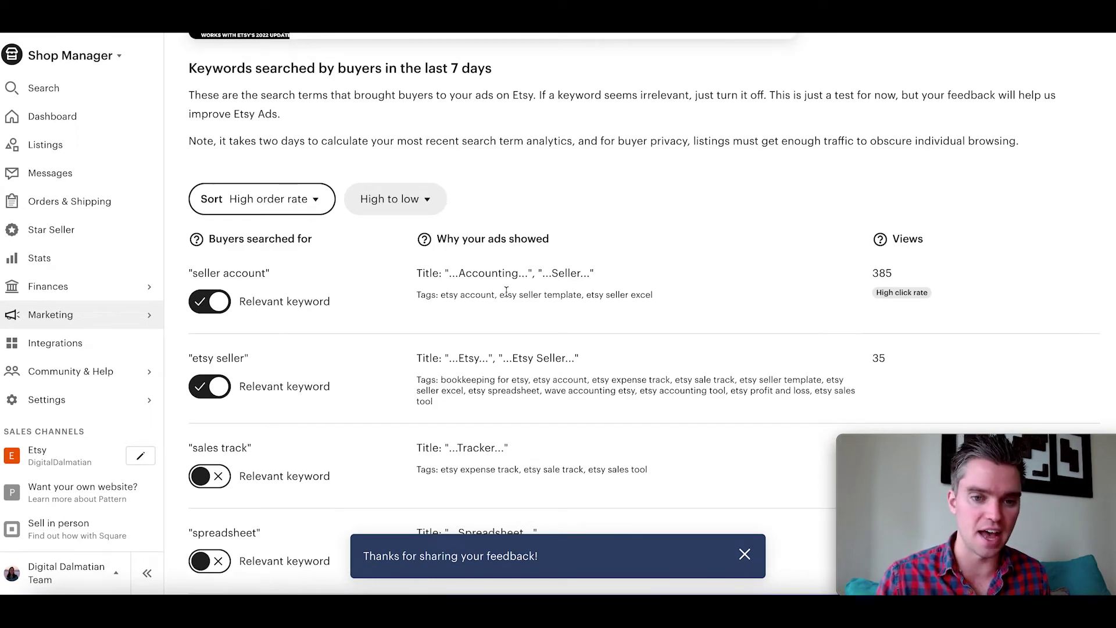
- Compare the search terms sorted by views with the same list sorted by high order rate
click(300, 200)
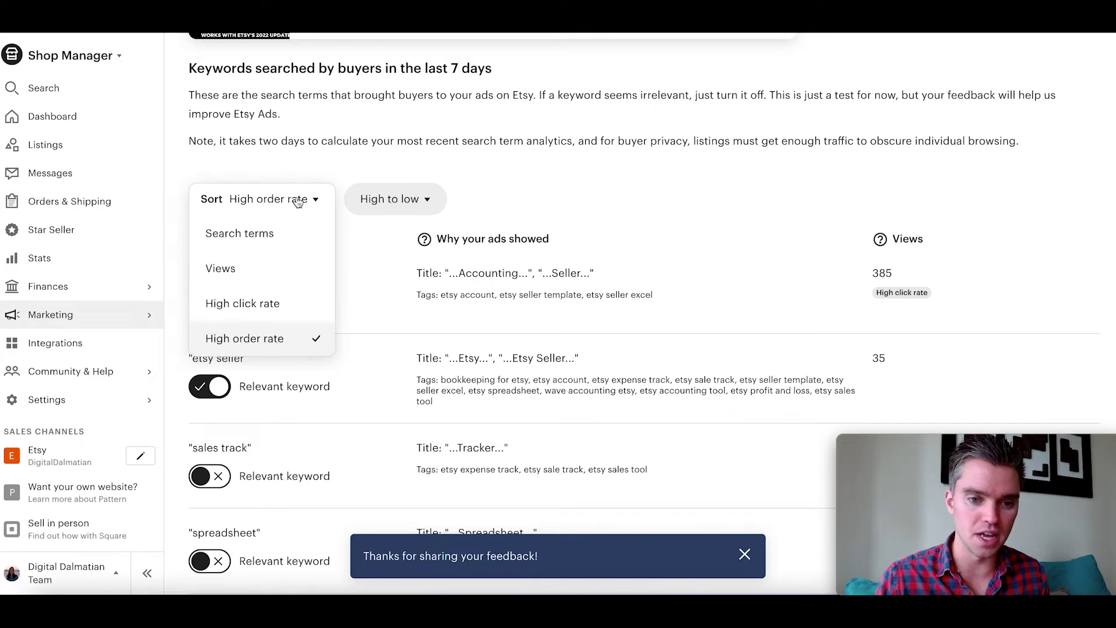
click(253, 267)
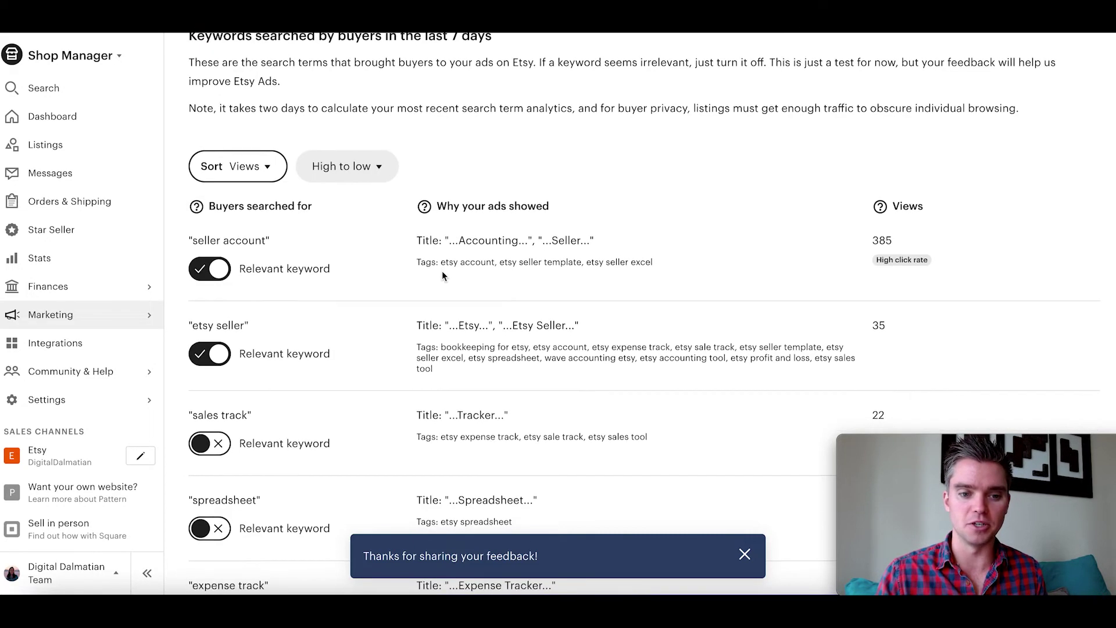
click(238, 167)
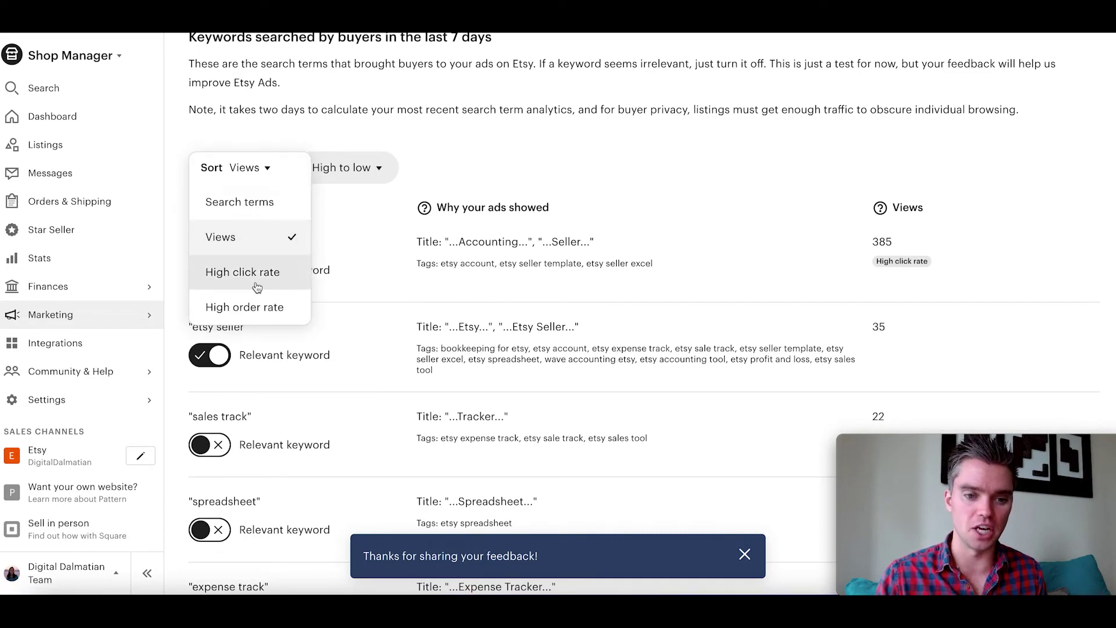
click(250, 305)
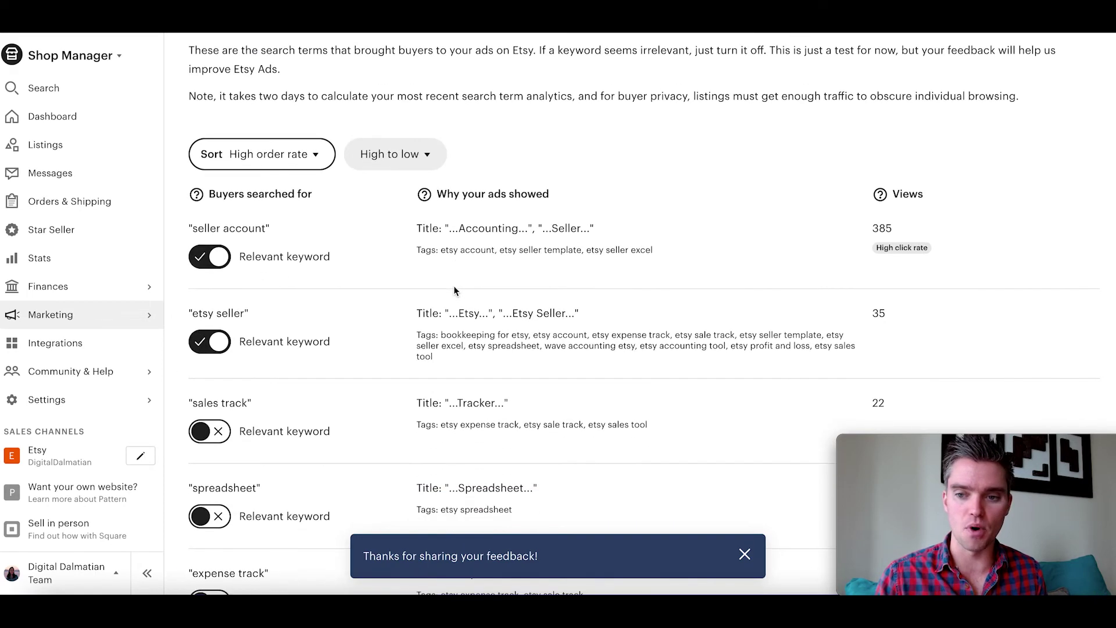
scroll(454, 290, down, 1)
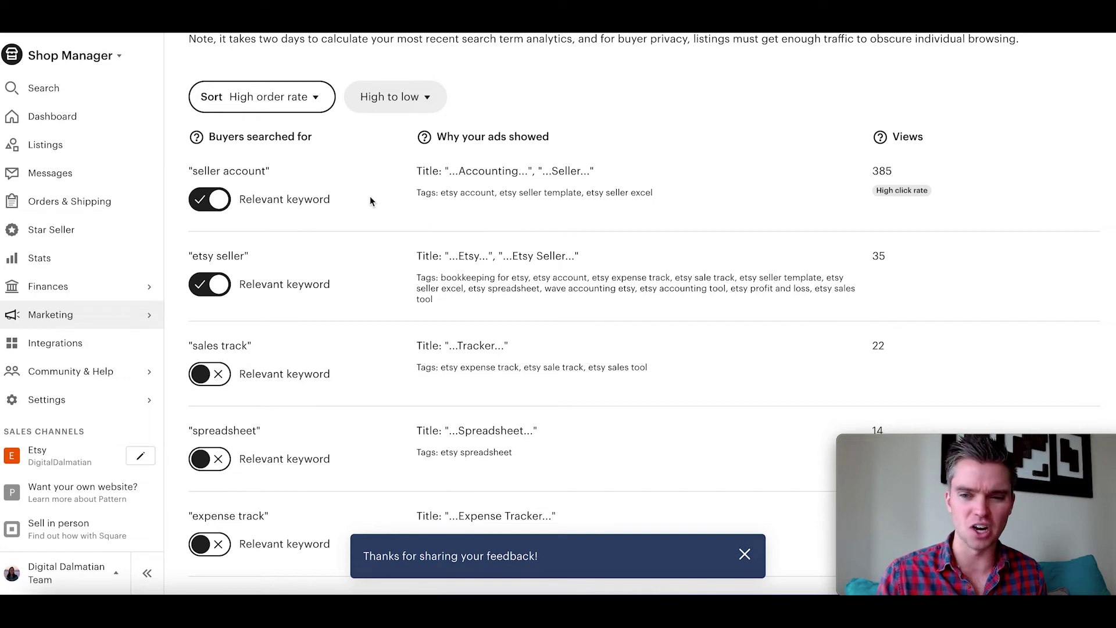
- Sort the listing's search terms by views again
scroll(369, 197, up, 2)
click(292, 198)
click(246, 264)
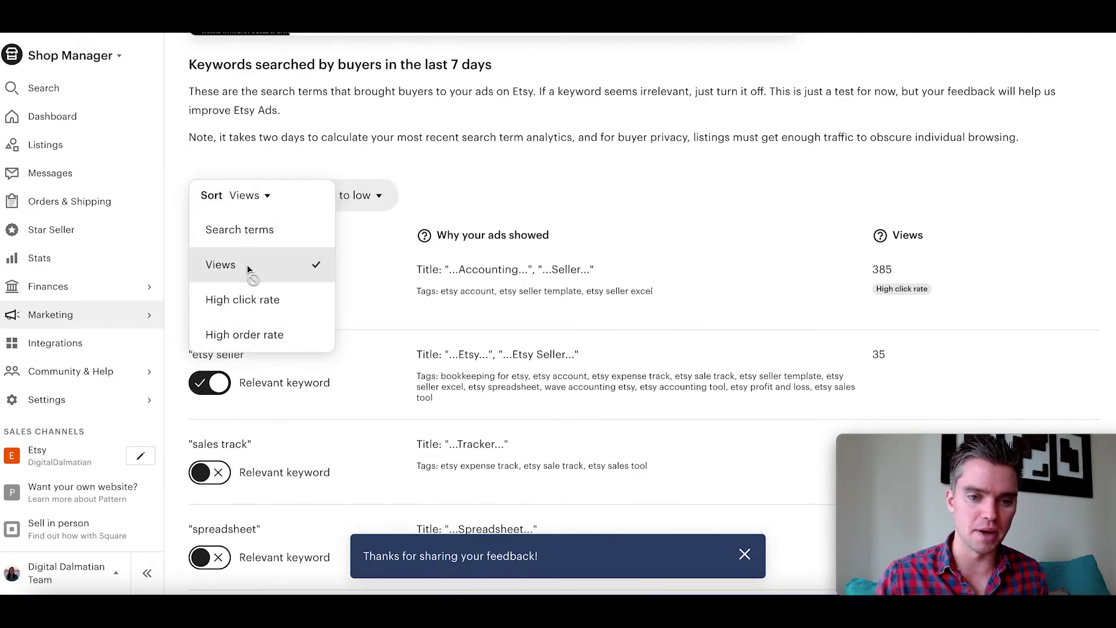
- Turn off the relevant-keyword setting for the "seller account" search term
scroll(462, 257, down, 2)
scroll(462, 256, down, 1)
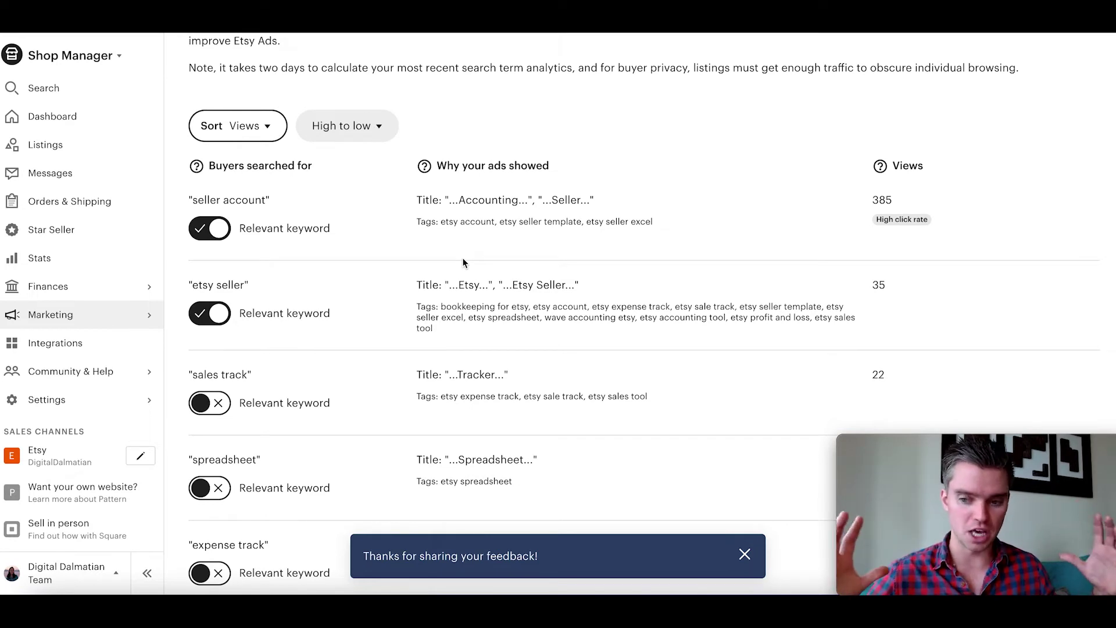
click(219, 233)
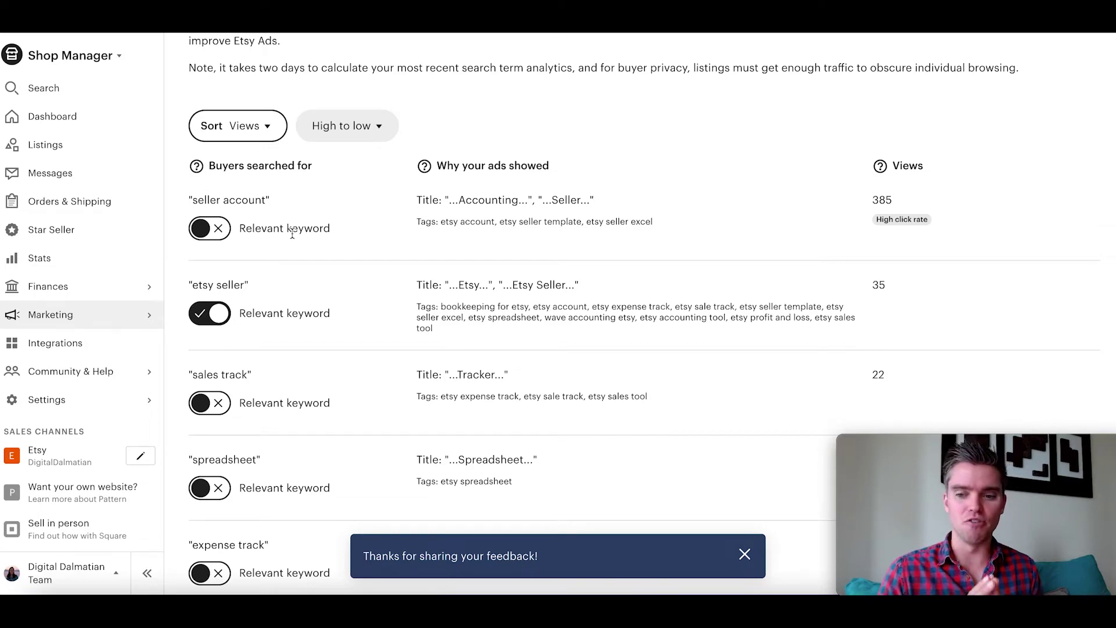
- Review the full list of search terms for the bookkeeping spreadsheet listing and which ones are still marked relevant
scroll(330, 251, down, 3)
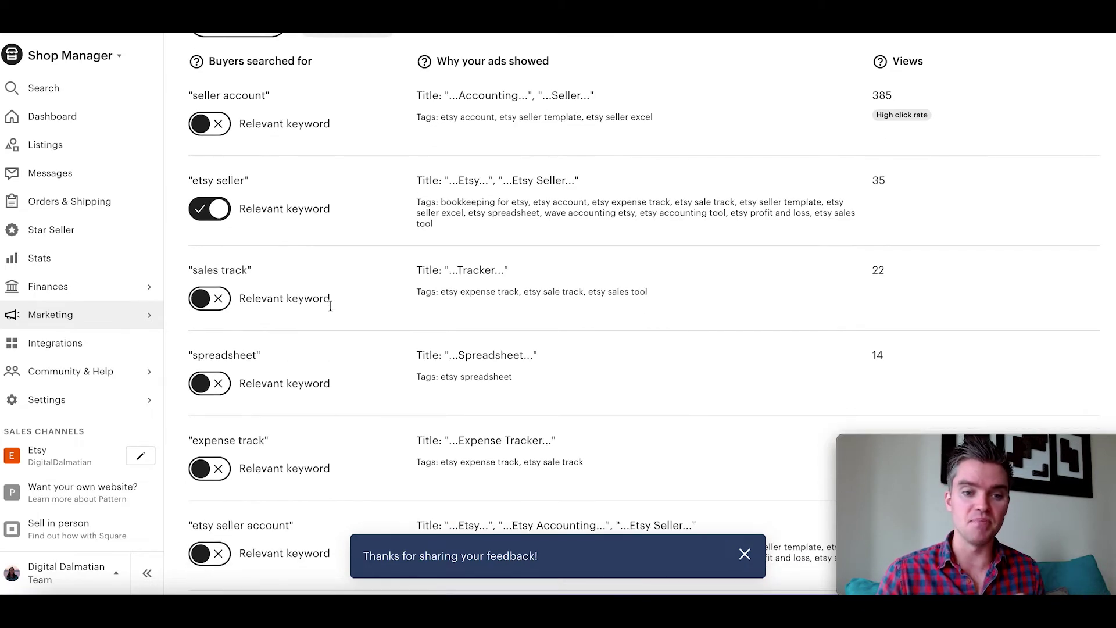
scroll(330, 327, down, 6)
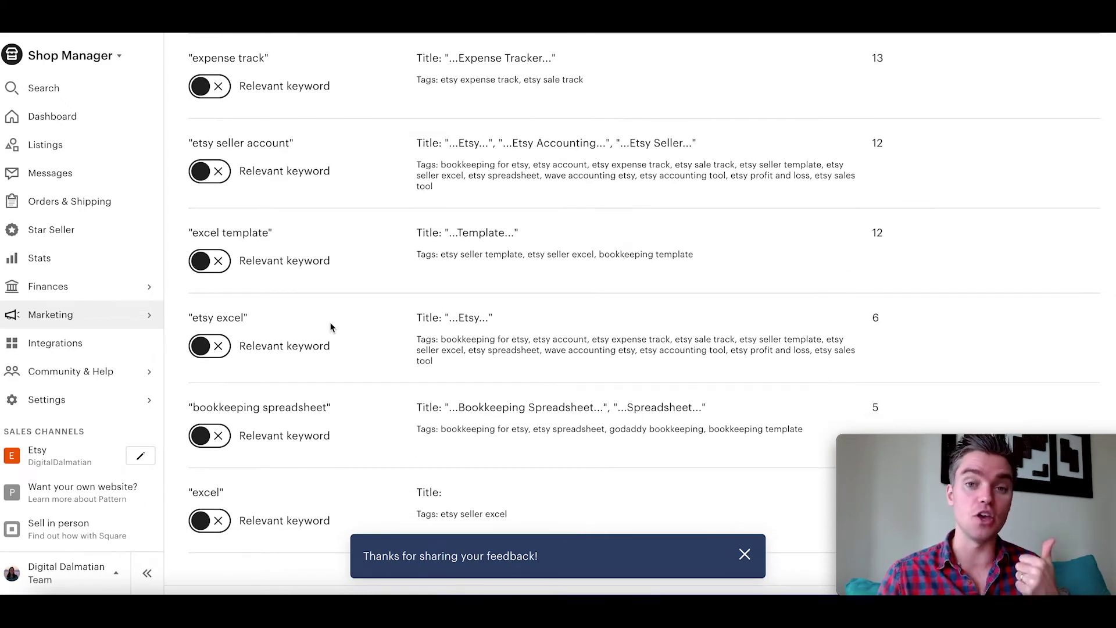
scroll(330, 327, up, 2)
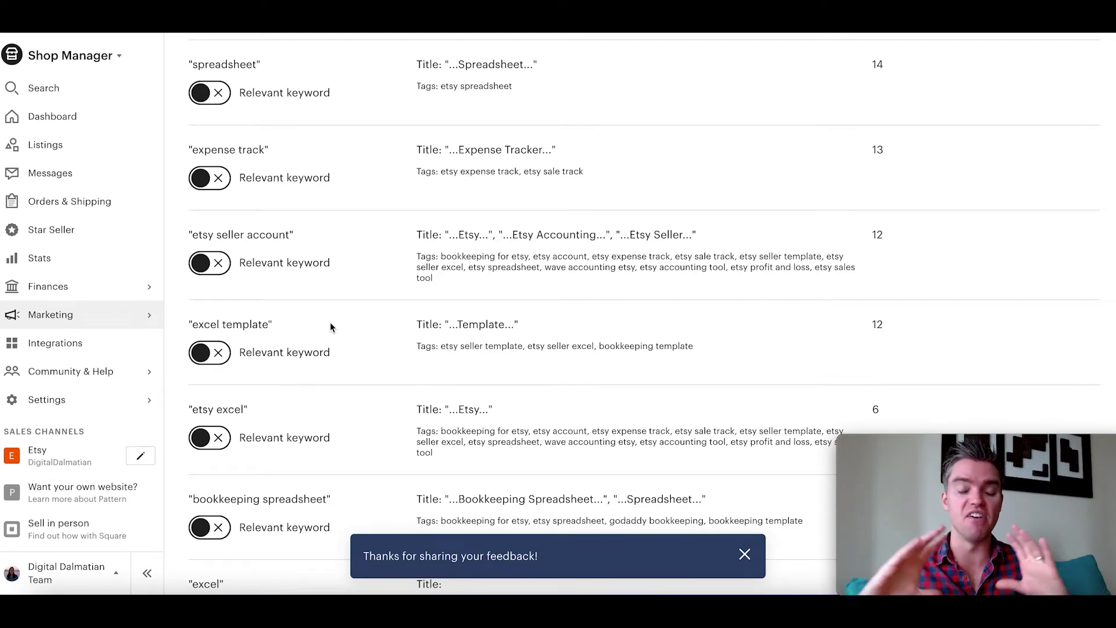
scroll(330, 326, up, 3)
scroll(330, 327, up, 4)
scroll(330, 326, up, 1)
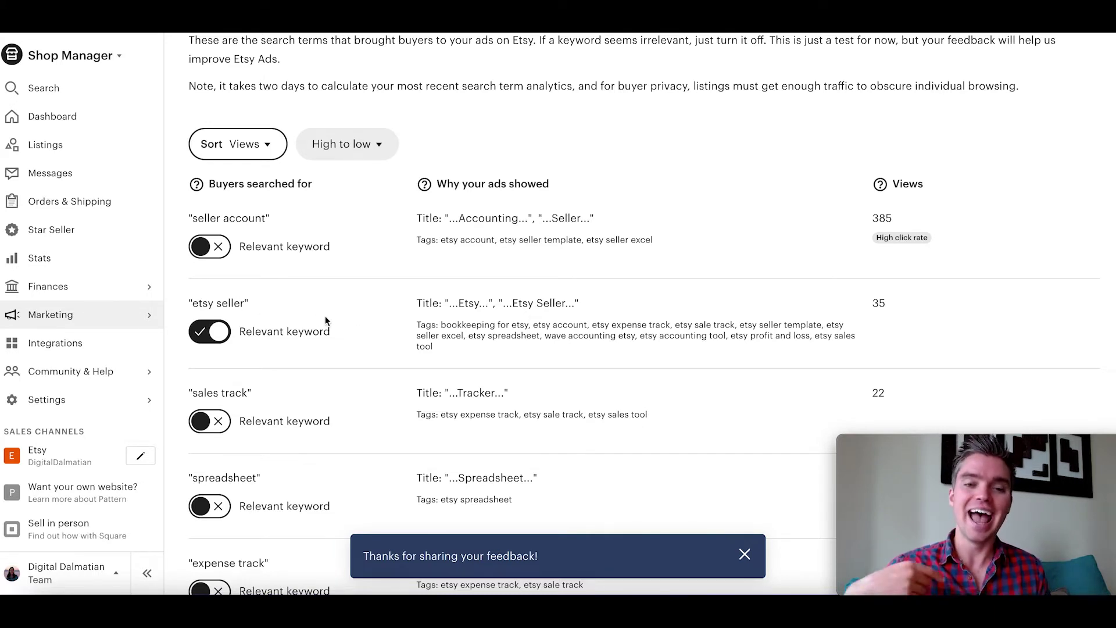
scroll(325, 315, down, 2)
scroll(296, 335, down, 7)
scroll(296, 336, up, 1)
scroll(297, 336, up, 10)
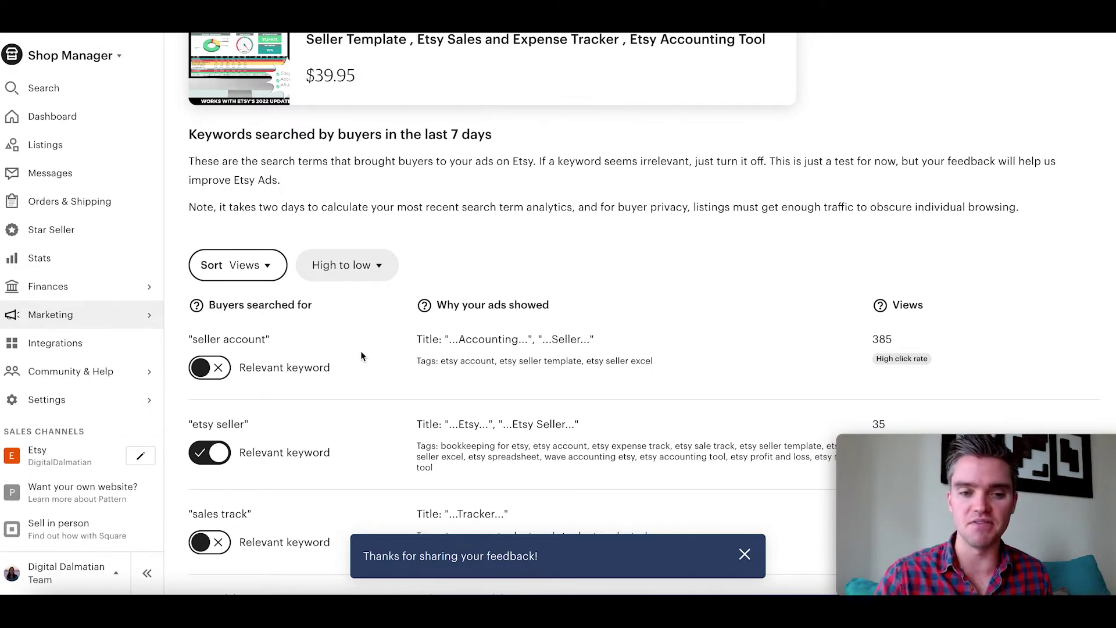
scroll(409, 329, up, 1)
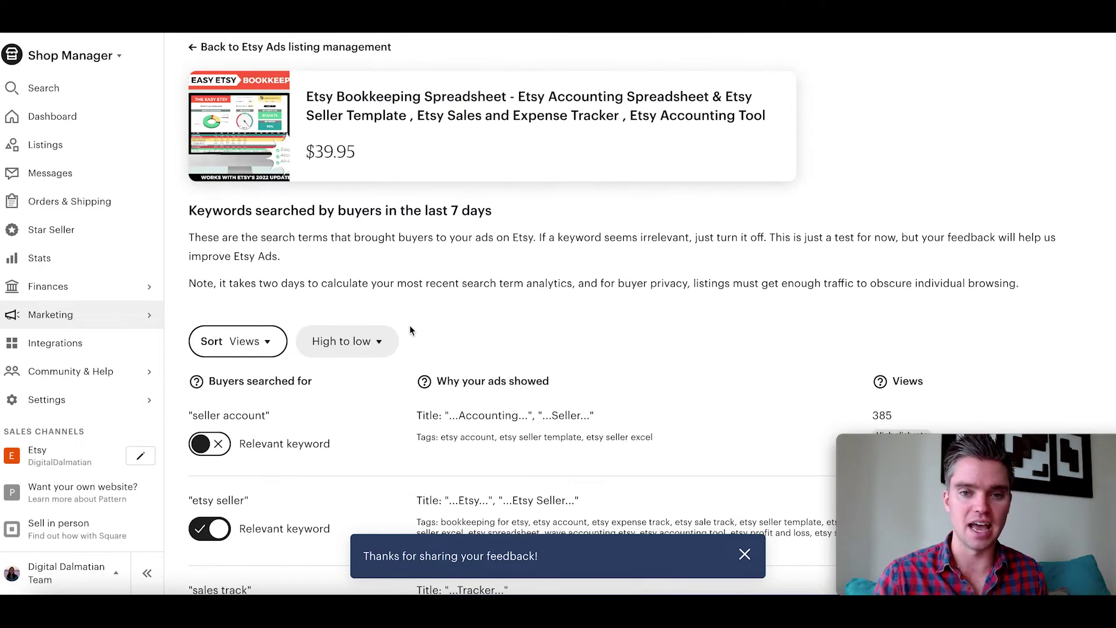
- Return to the Etsy Ads listing management and sort the listings by clicks
click(291, 54)
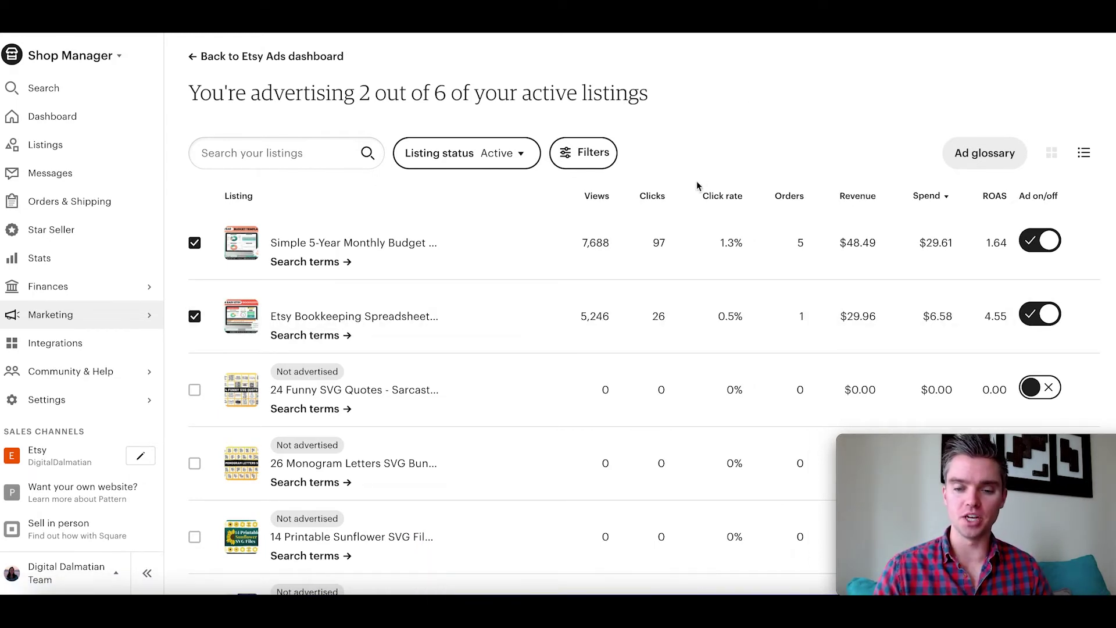
click(653, 196)
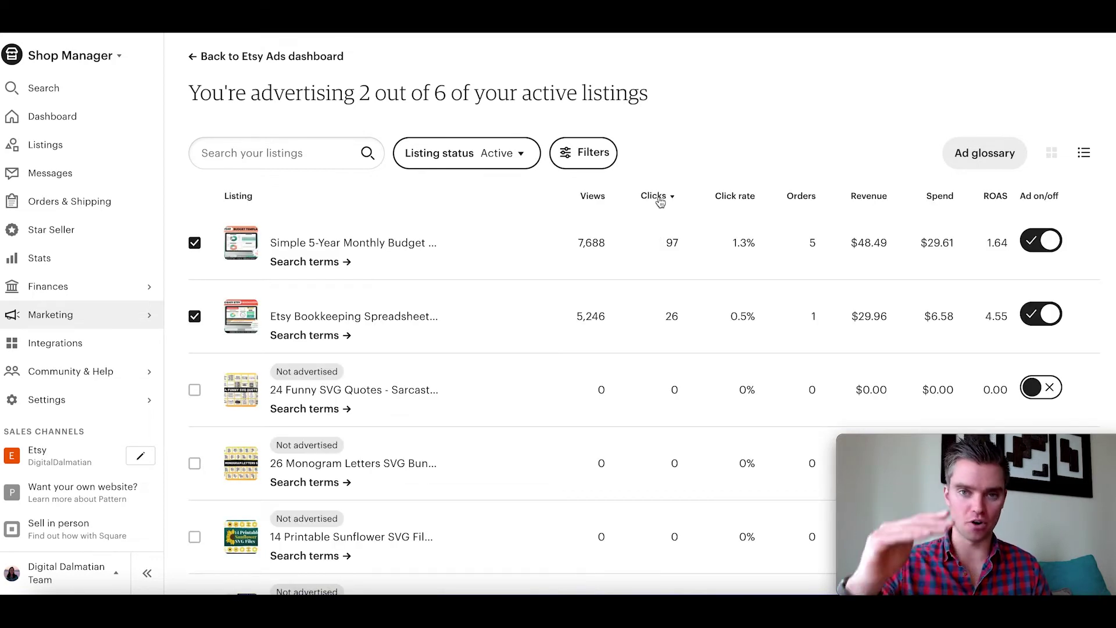
- Try a custom date range in the listing filters, restore Last 30 days and close the filters
click(590, 153)
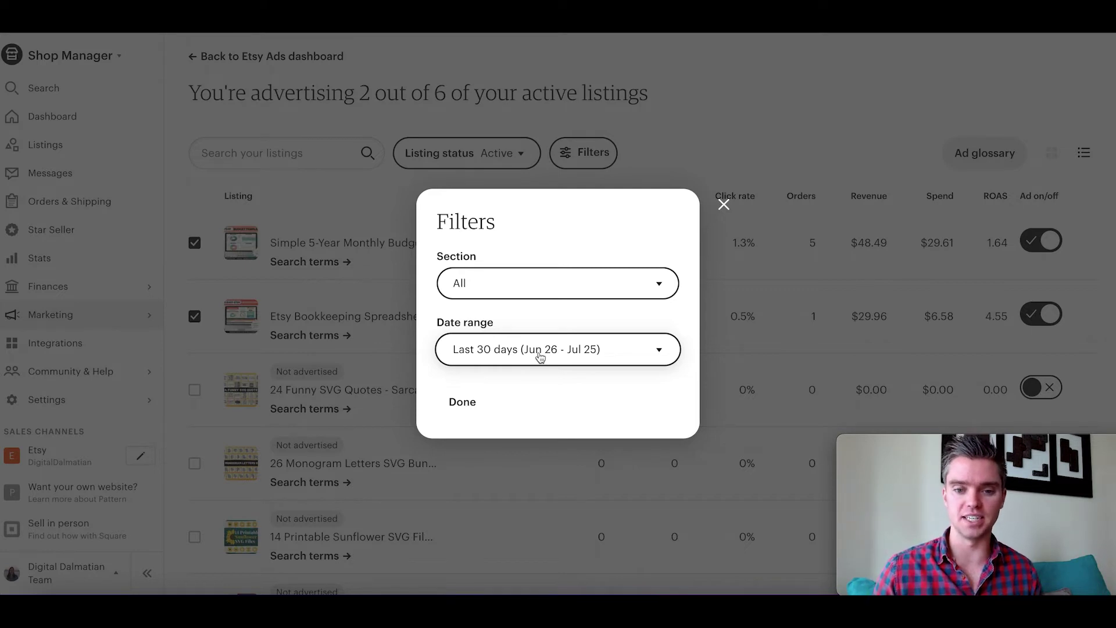
click(511, 355)
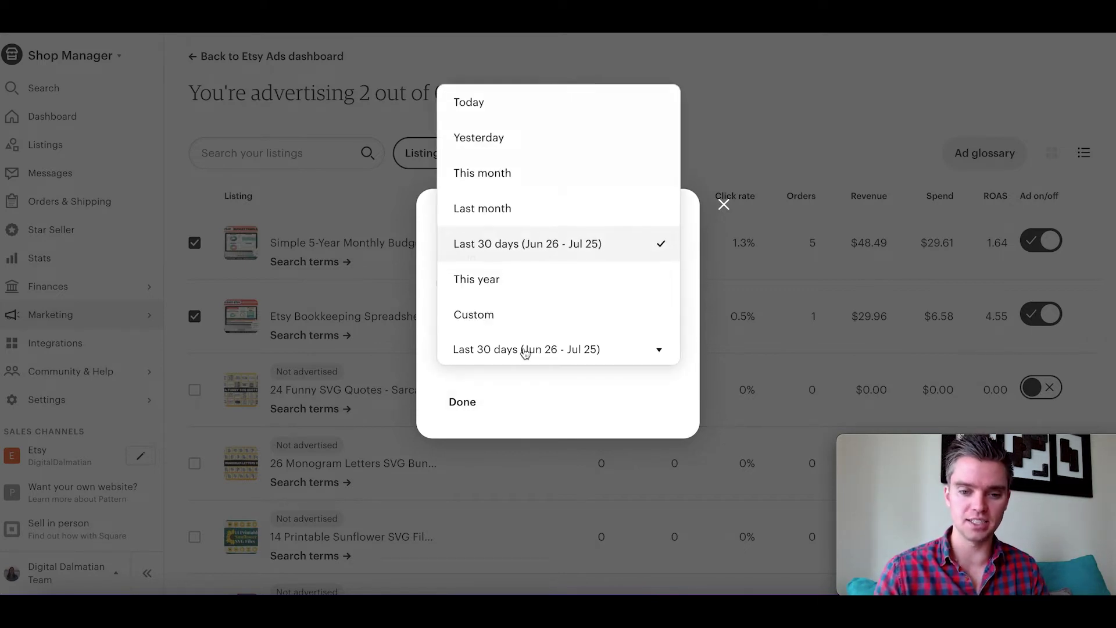
click(519, 317)
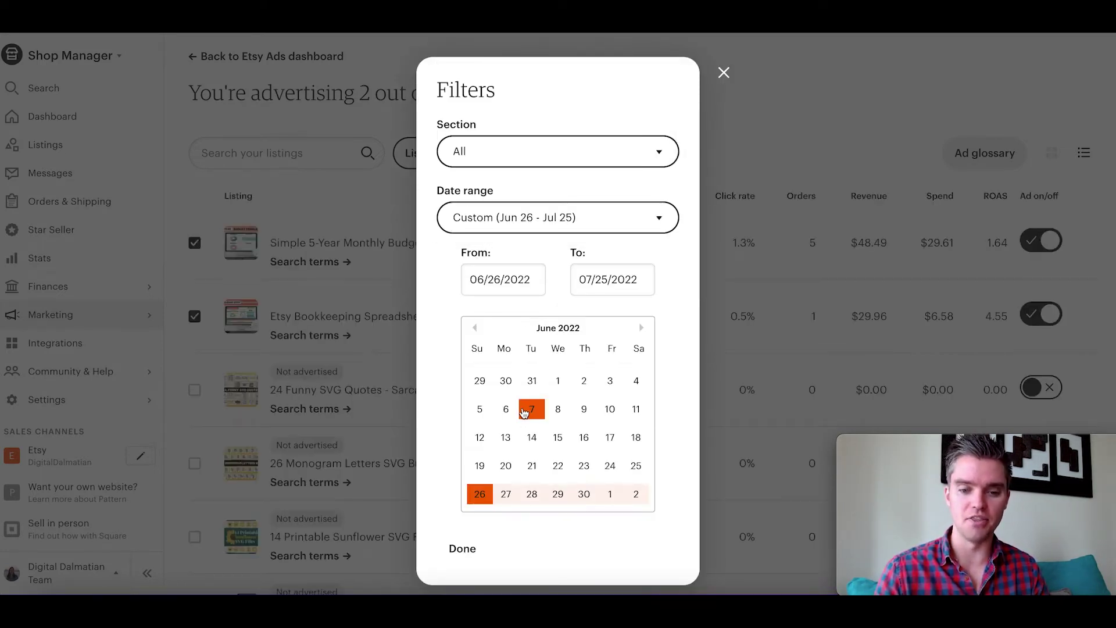
click(552, 204)
click(530, 401)
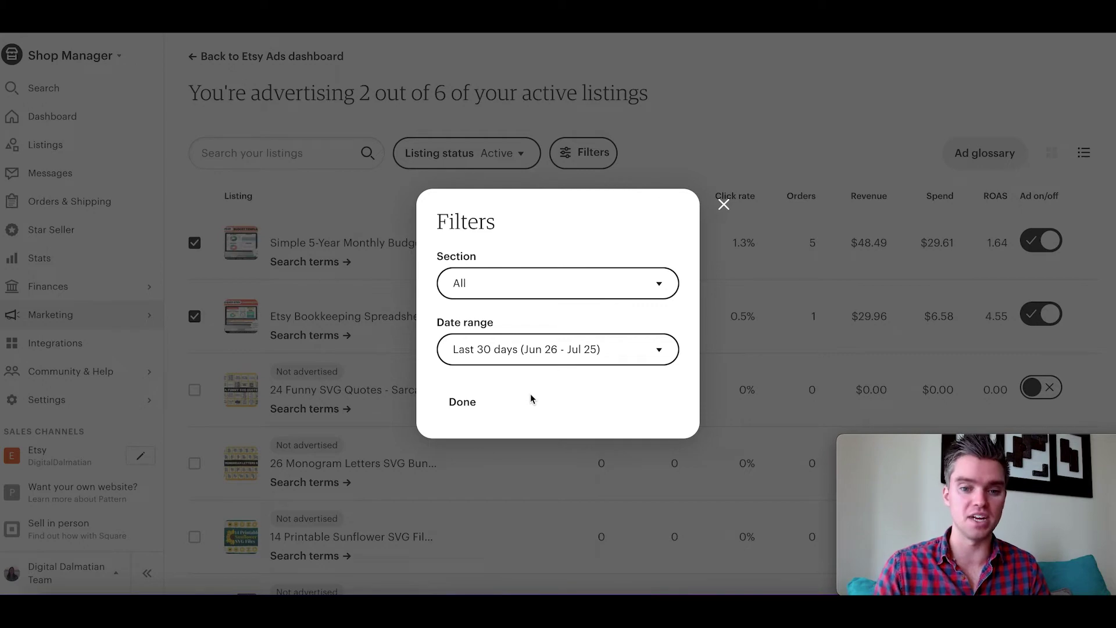
click(479, 406)
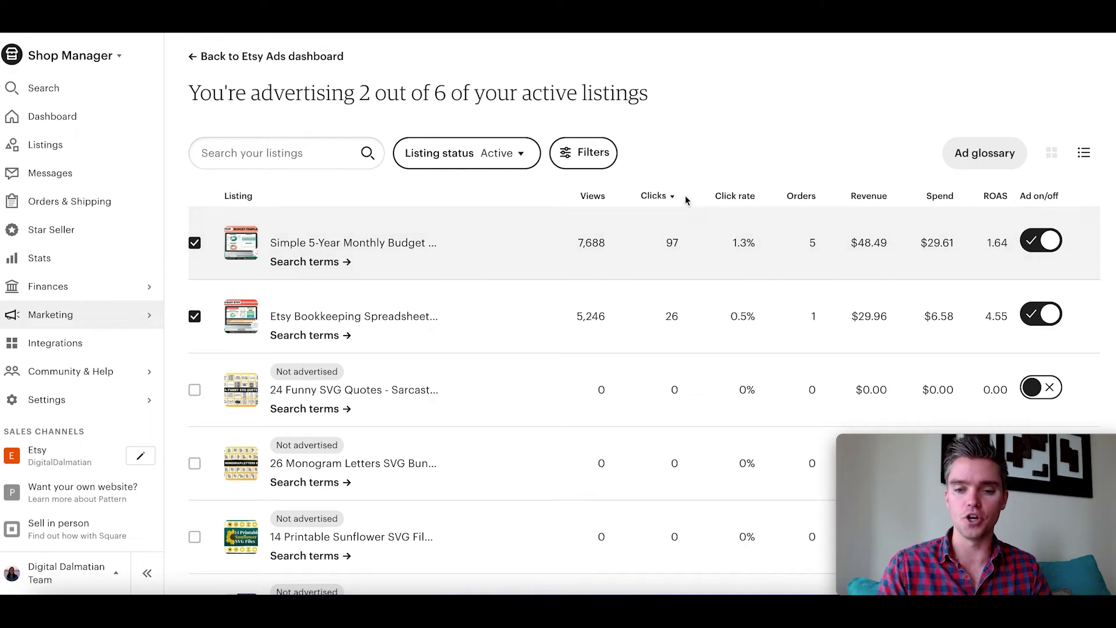
- Examine the views, clicks, orders, revenue, spend and ROAS of the advertised listings against those not advertised
scroll(673, 247, down, 1)
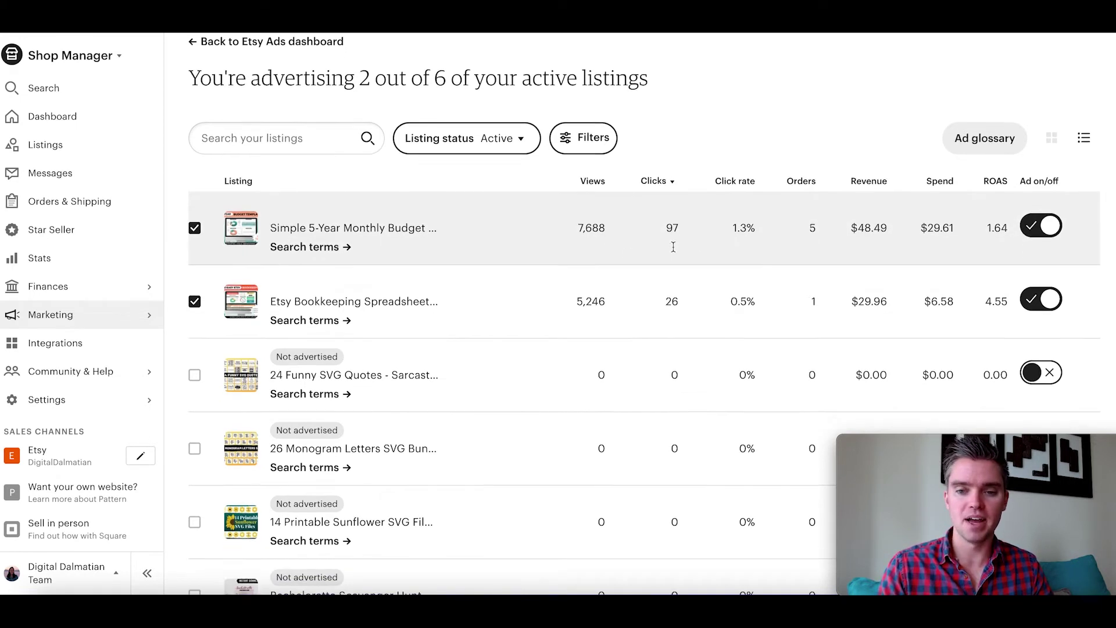
scroll(673, 246, down, 1)
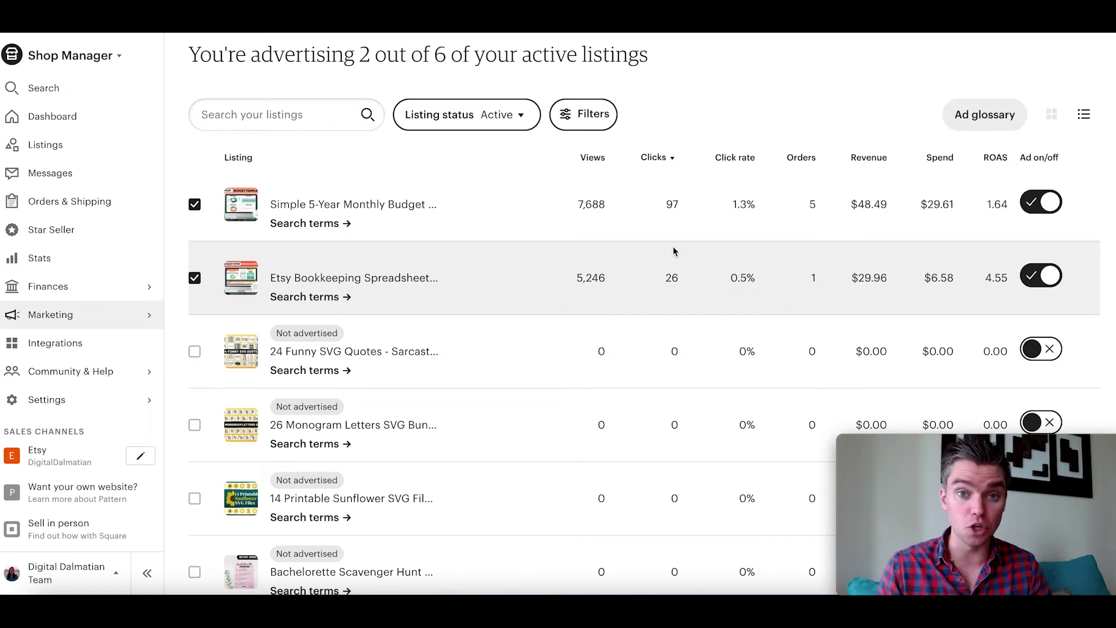
scroll(669, 212, down, 1)
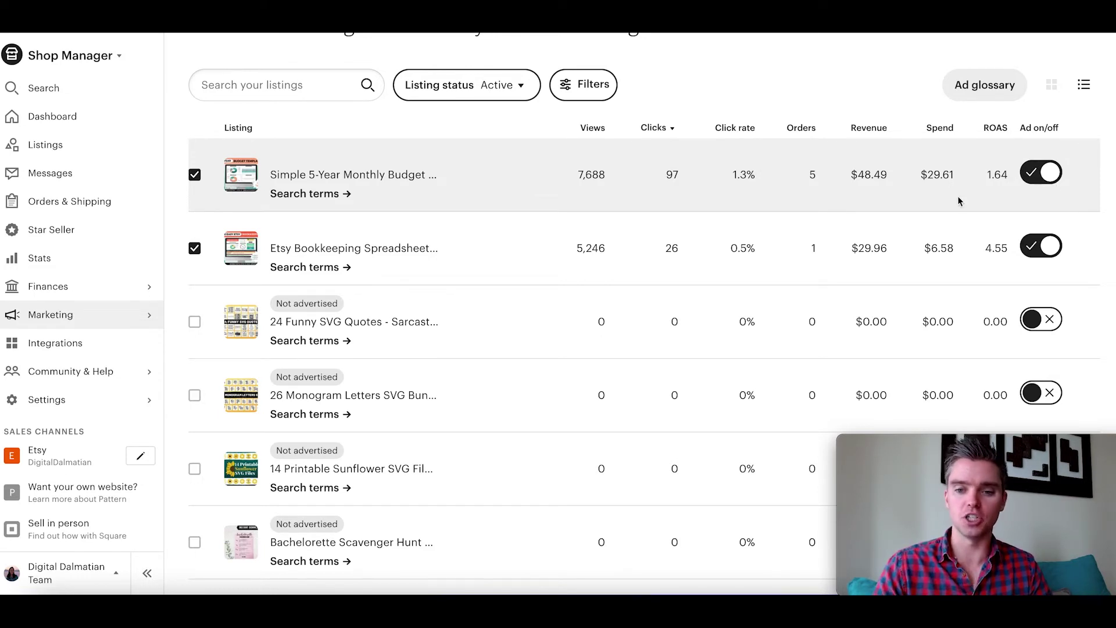
scroll(824, 241, down, 1)
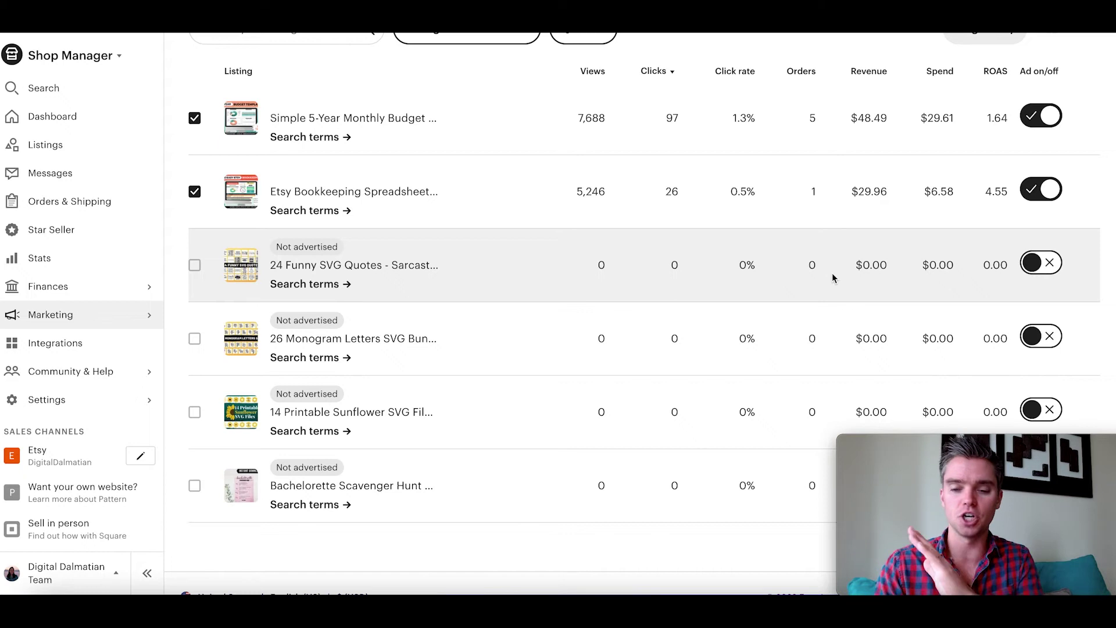
scroll(759, 282, down, 1)
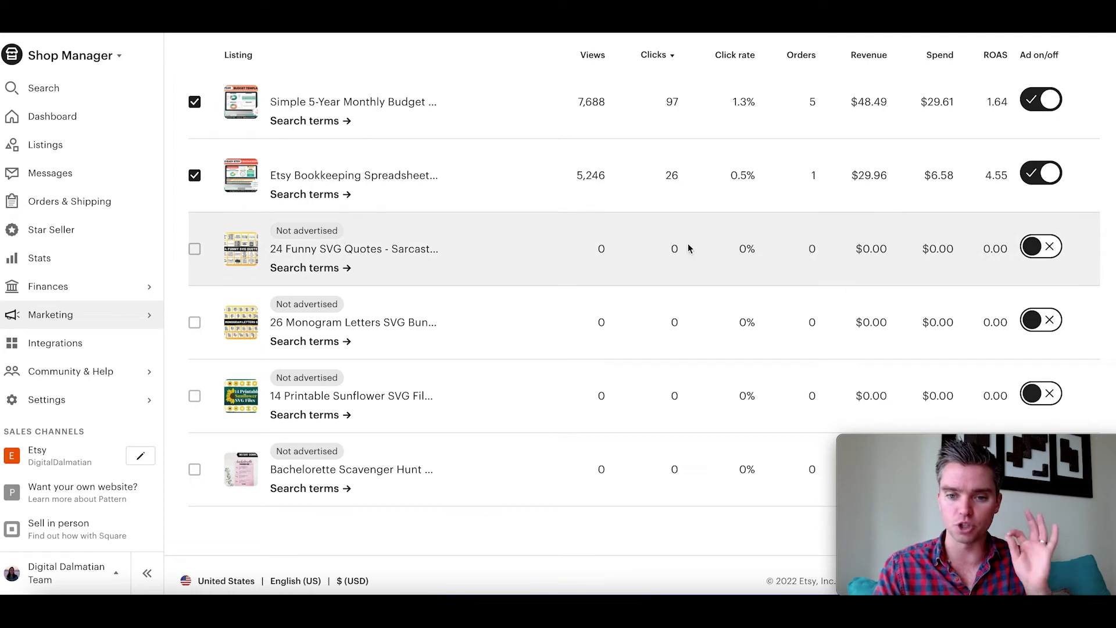
scroll(810, 341, down, 1)
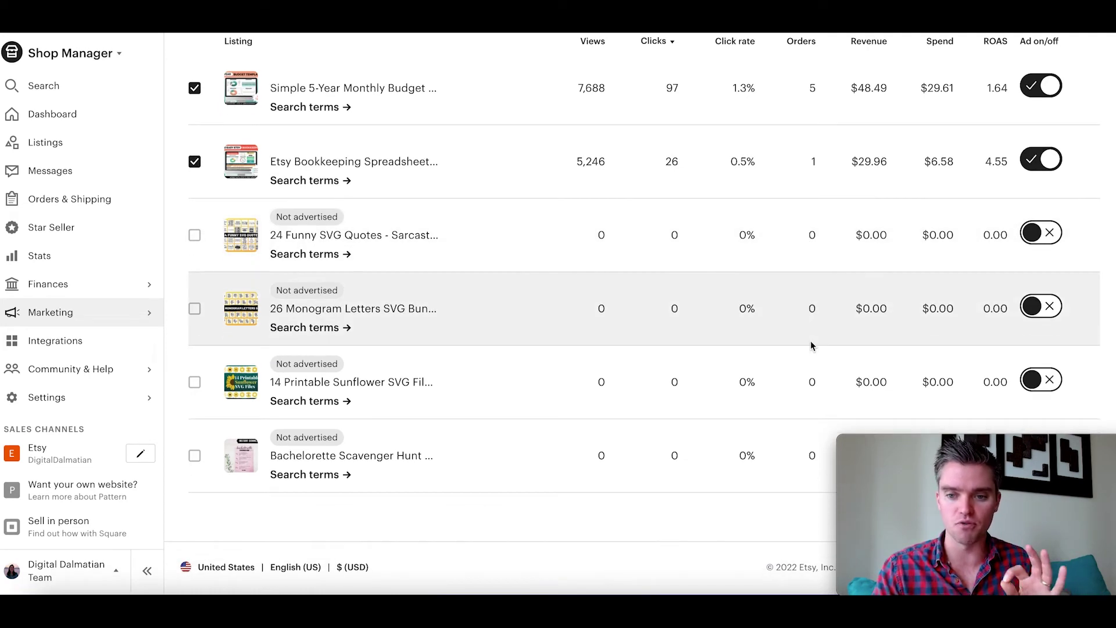
scroll(799, 305, up, 2)
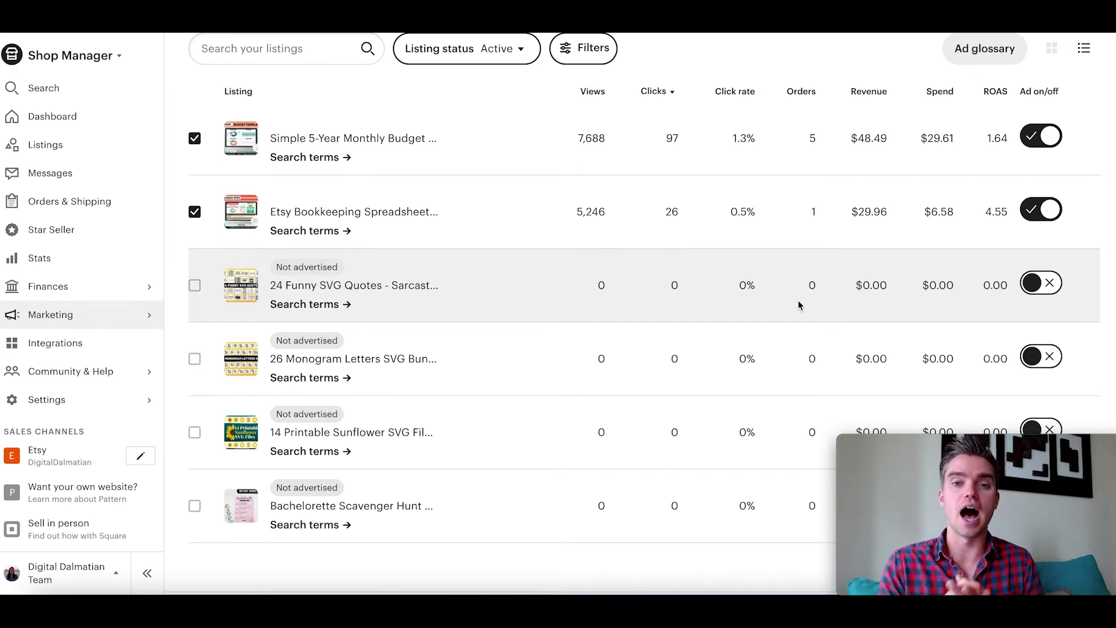
scroll(412, 584, up, 1)
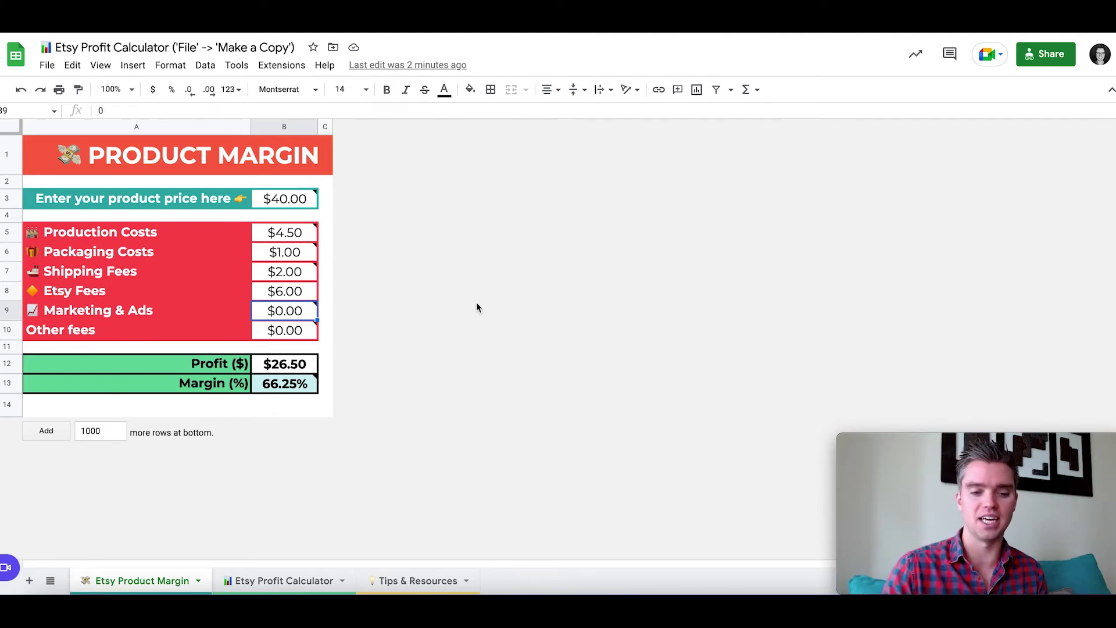
- Switch to the Etsy profit workbook in Google Sheets and open its Etsy Profit Calculator sheet
click(294, 578)
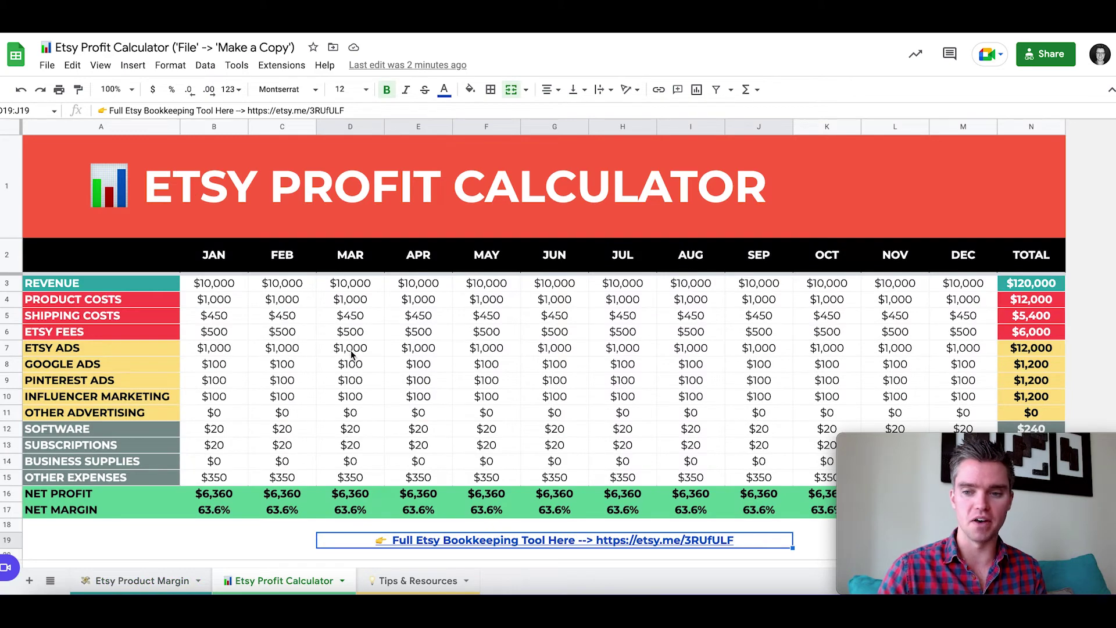
- Open the Etsy Product Margin sheet and review the product price and each cost entry from Production Costs to Other fees
click(147, 581)
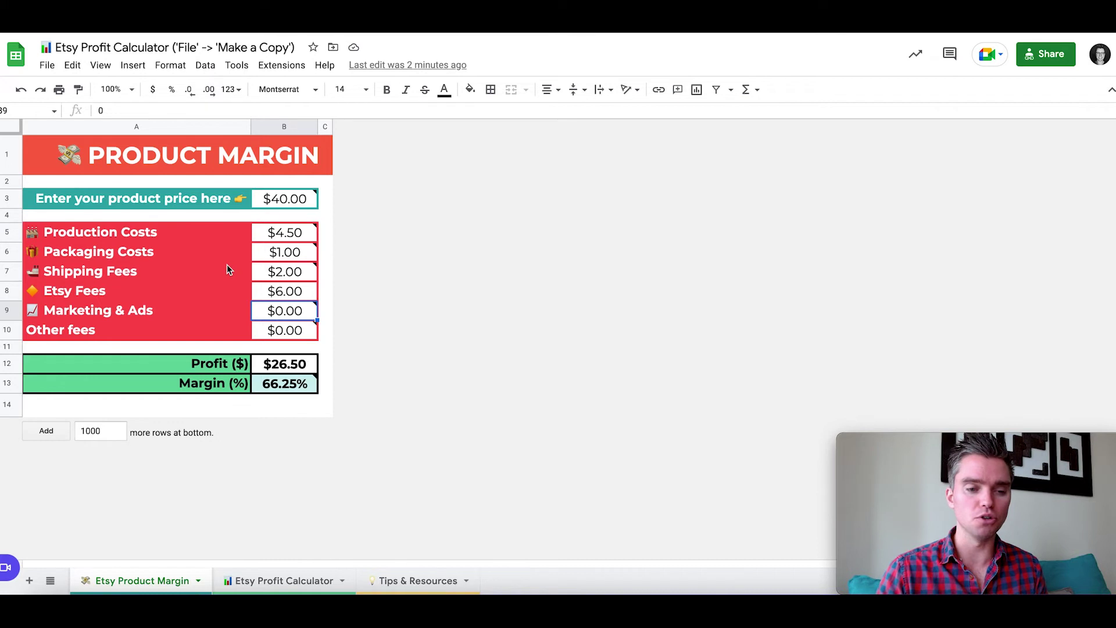
click(176, 201)
click(284, 200)
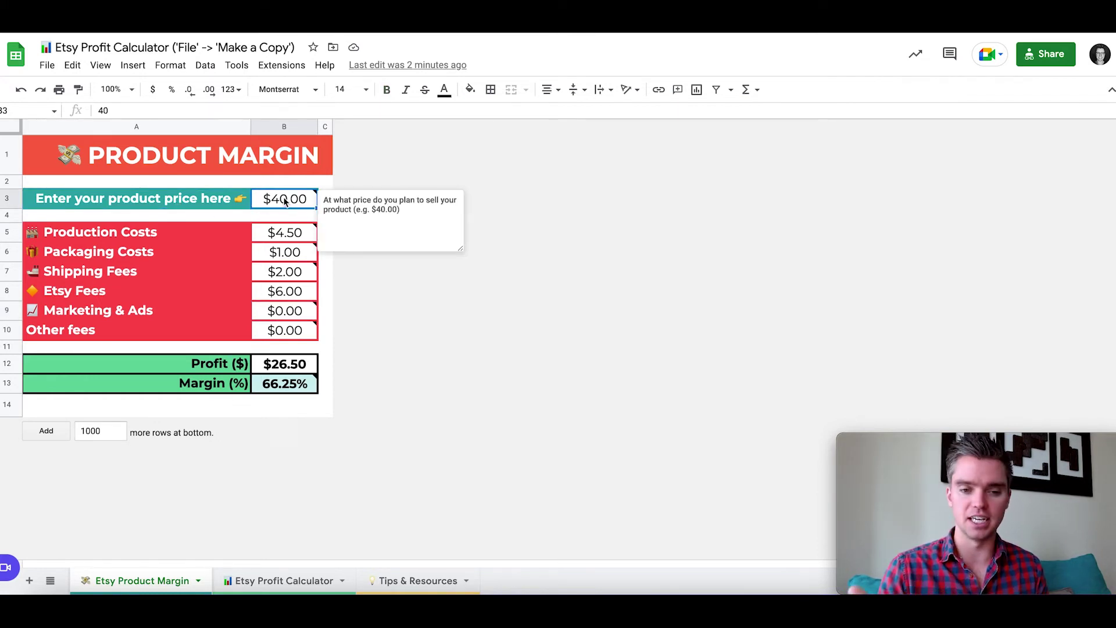
click(208, 236)
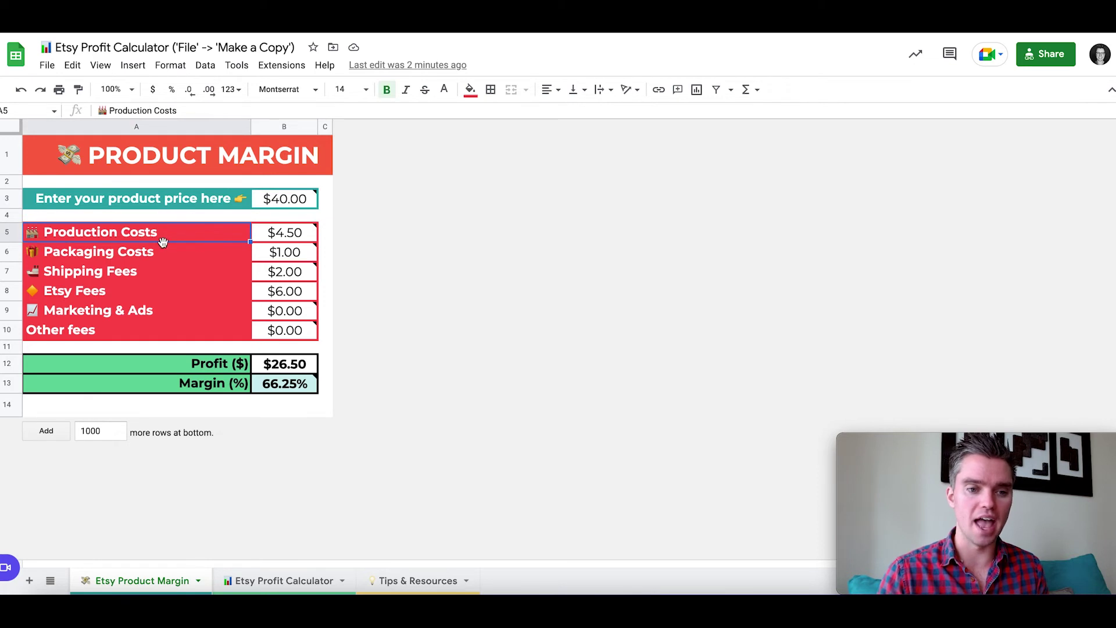
mouse_move(283, 240)
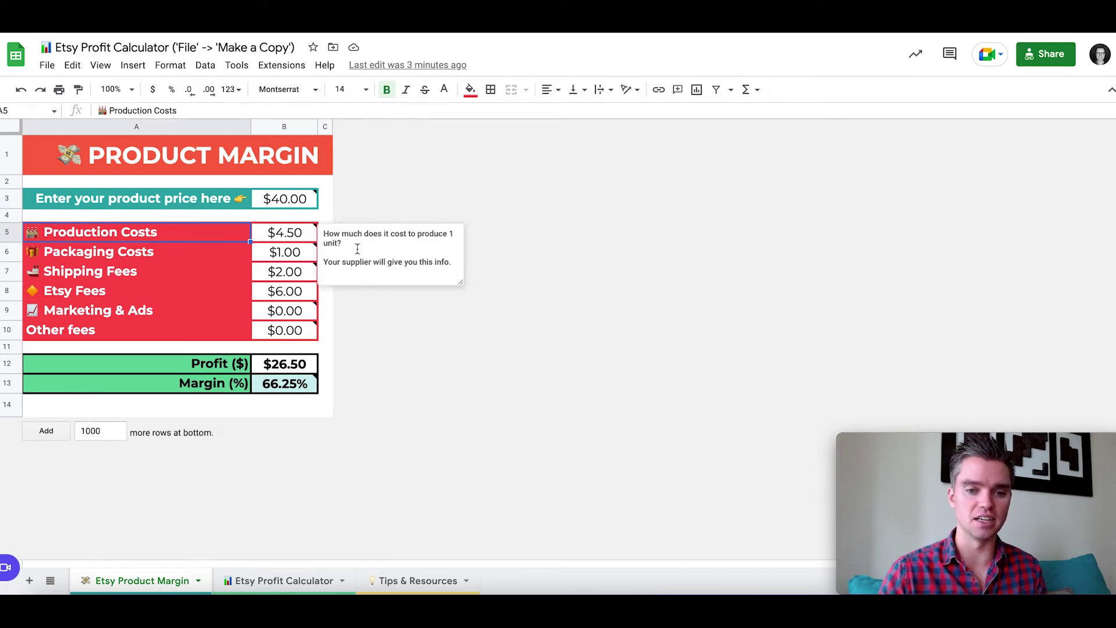
click(290, 233)
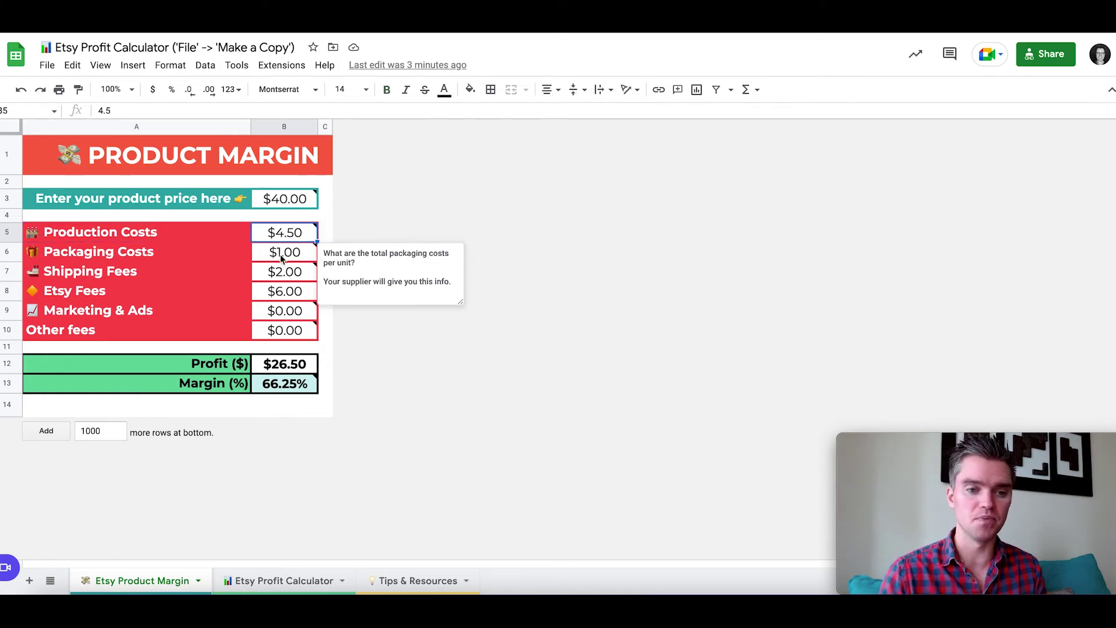
click(280, 256)
click(283, 275)
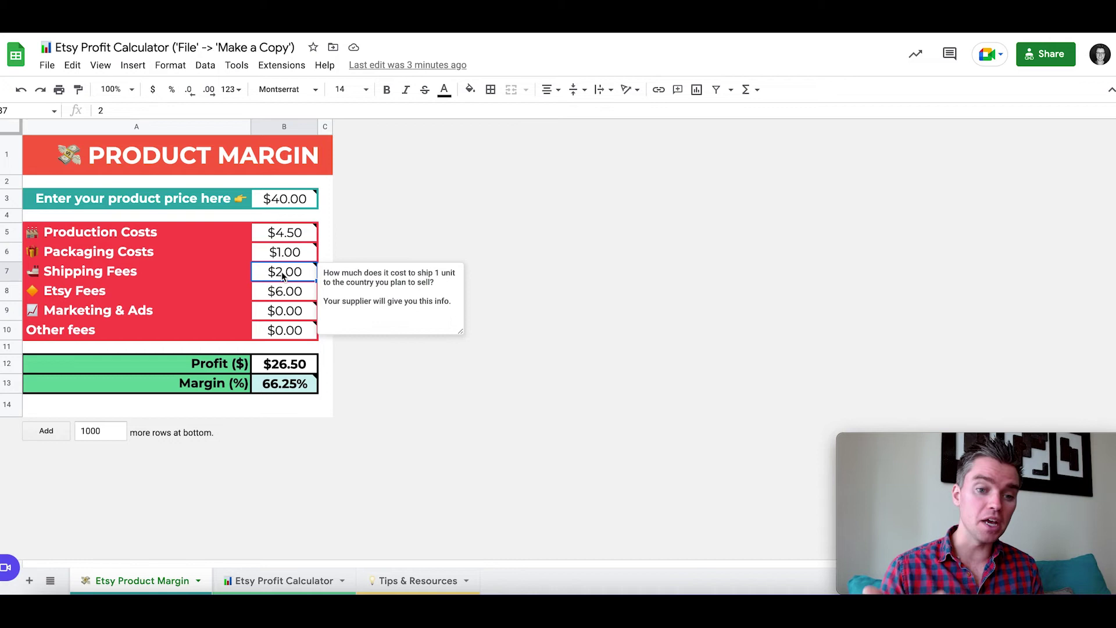
click(284, 295)
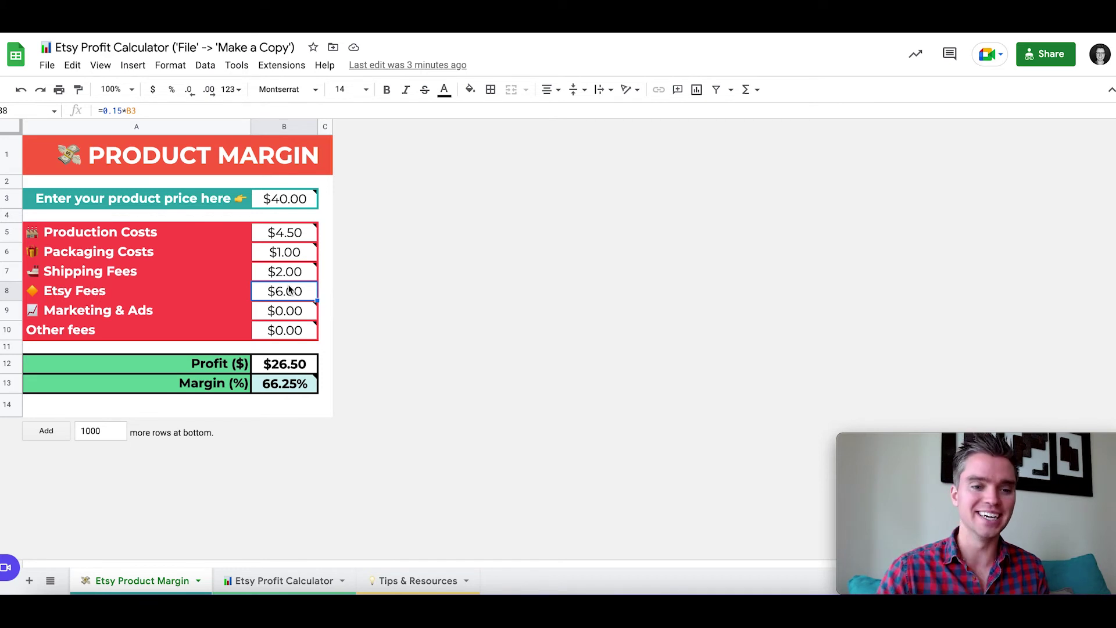
click(281, 314)
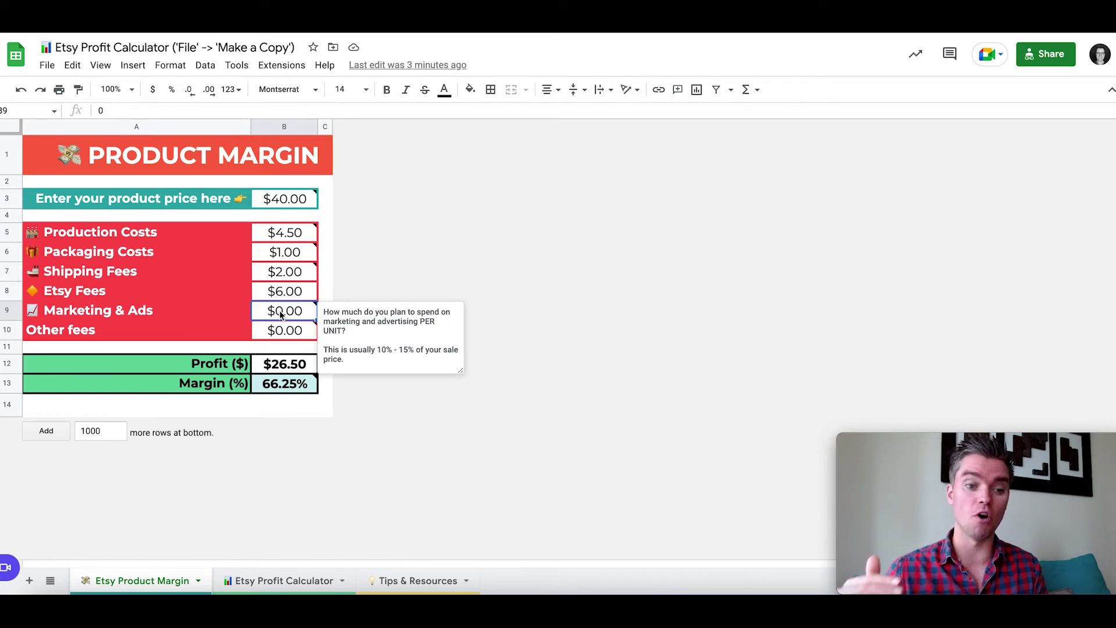
click(283, 336)
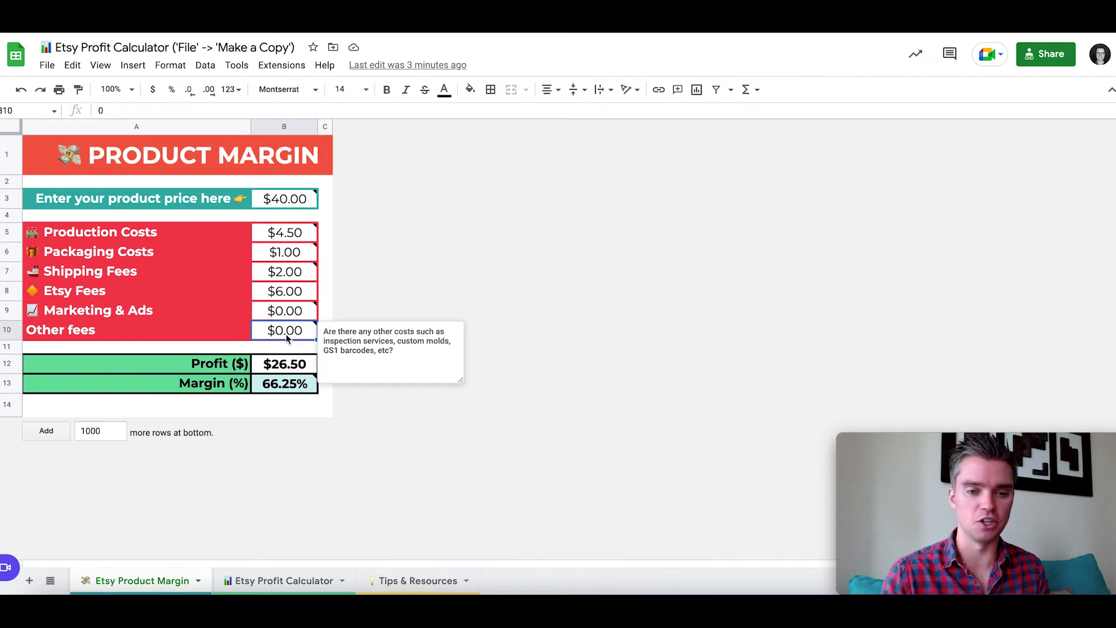
mouse_move(292, 320)
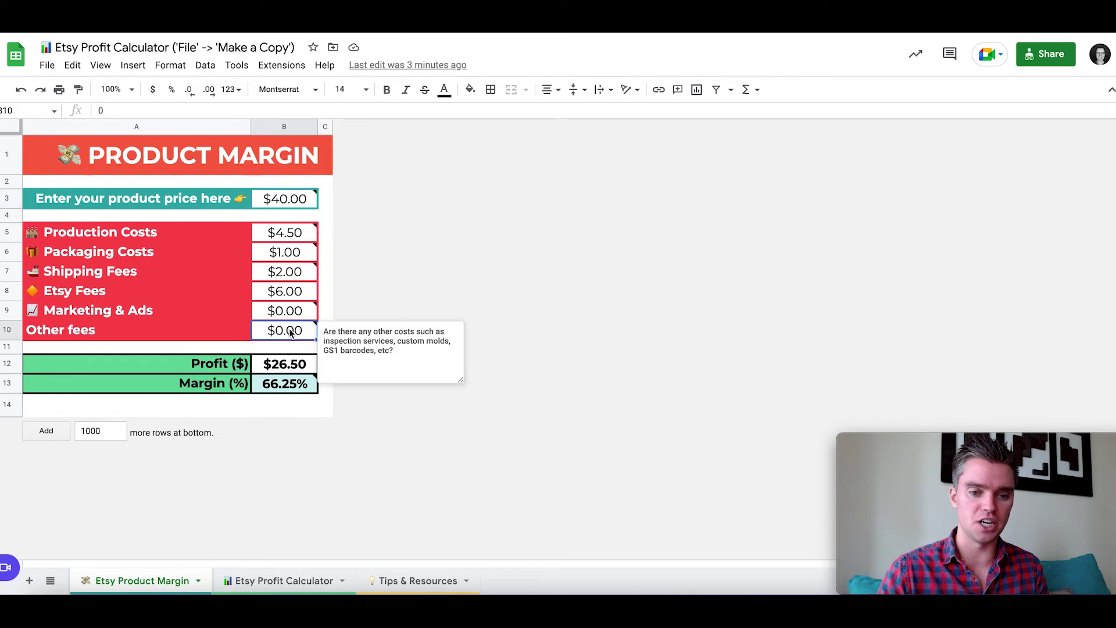
- Check how the Profit and Margin results relate to the product price and the Marketing & Ads cost
click(290, 364)
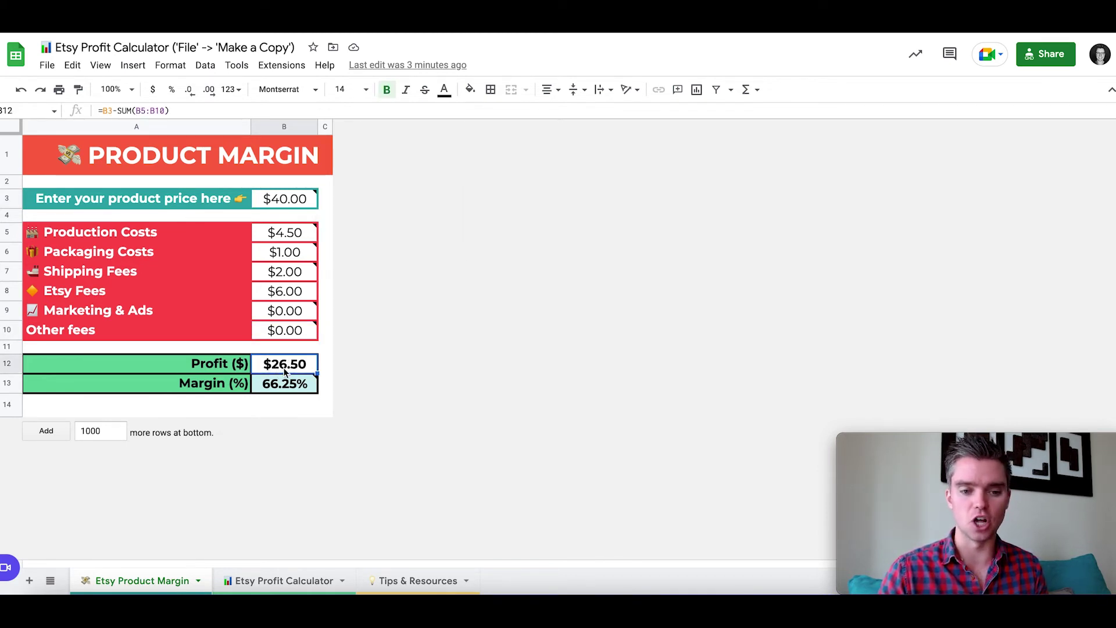
click(289, 207)
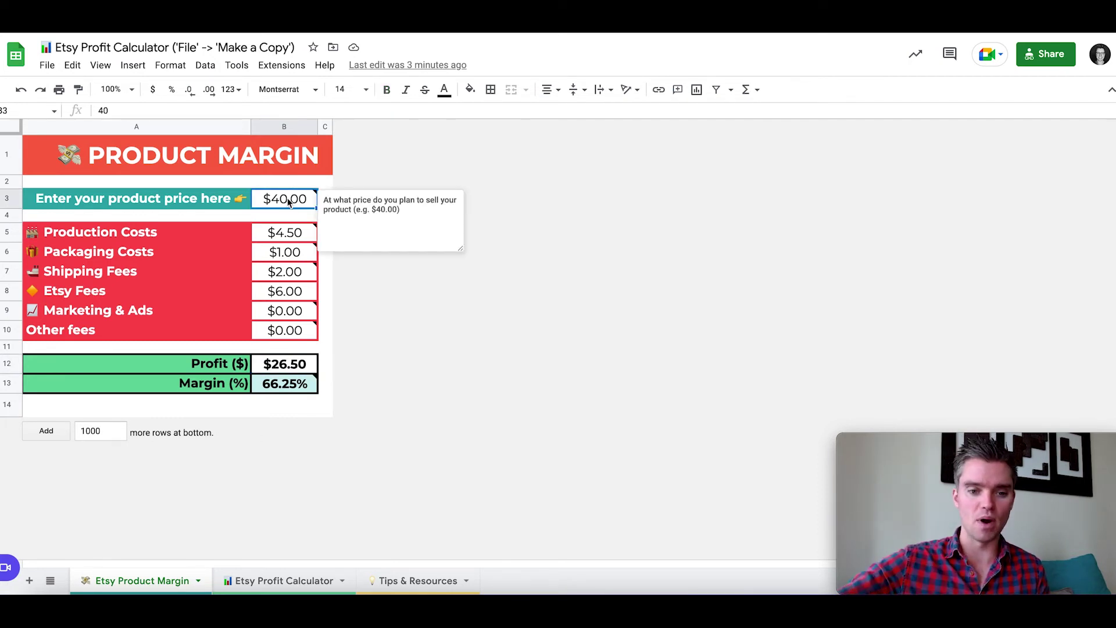
click(272, 366)
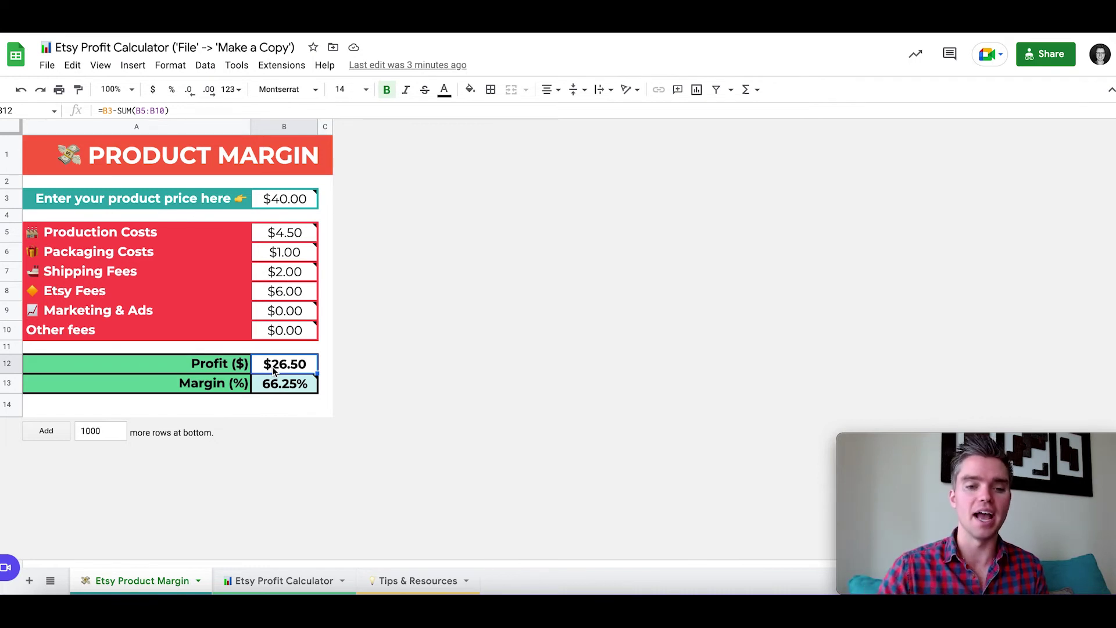
click(185, 310)
click(272, 314)
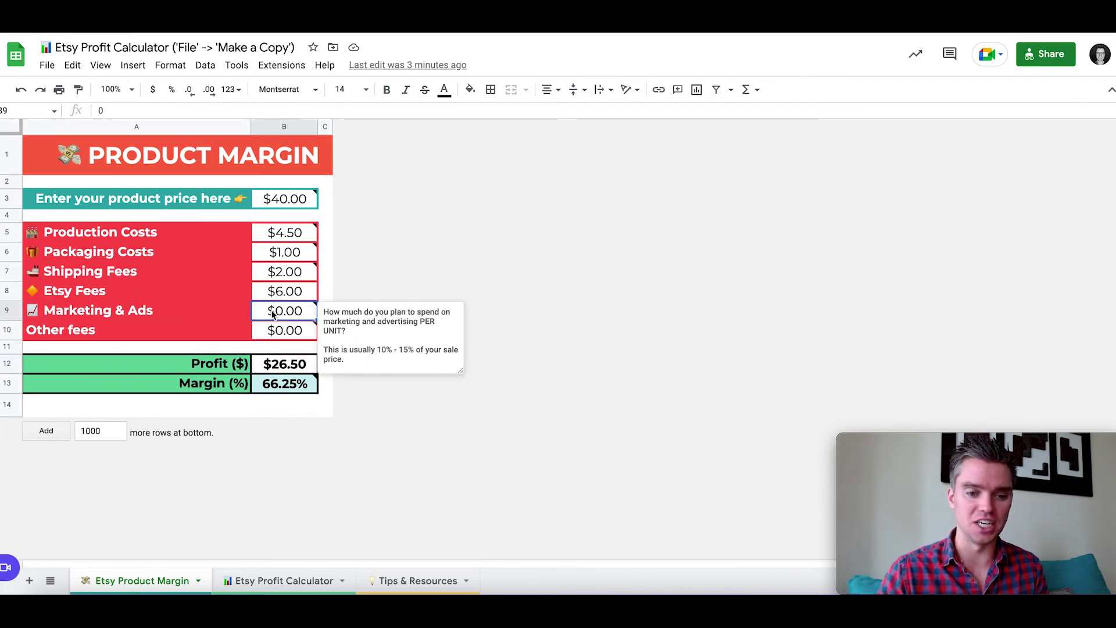
click(281, 389)
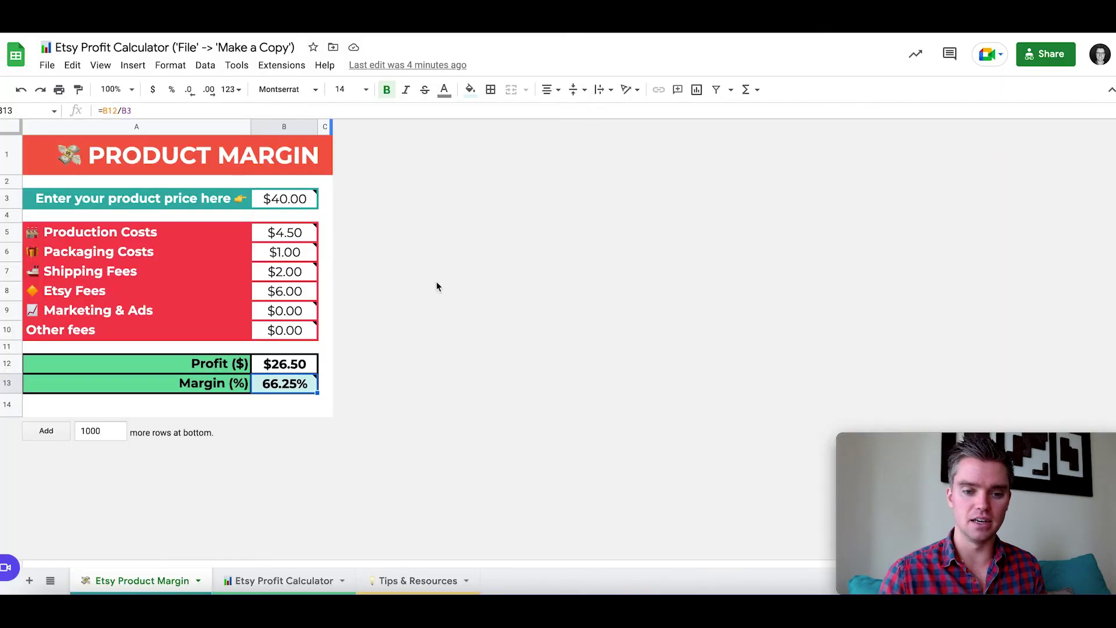
- Switch to the Google calculator and divide 1 by the product margin of 66.25%
mouse_move(292, 393)
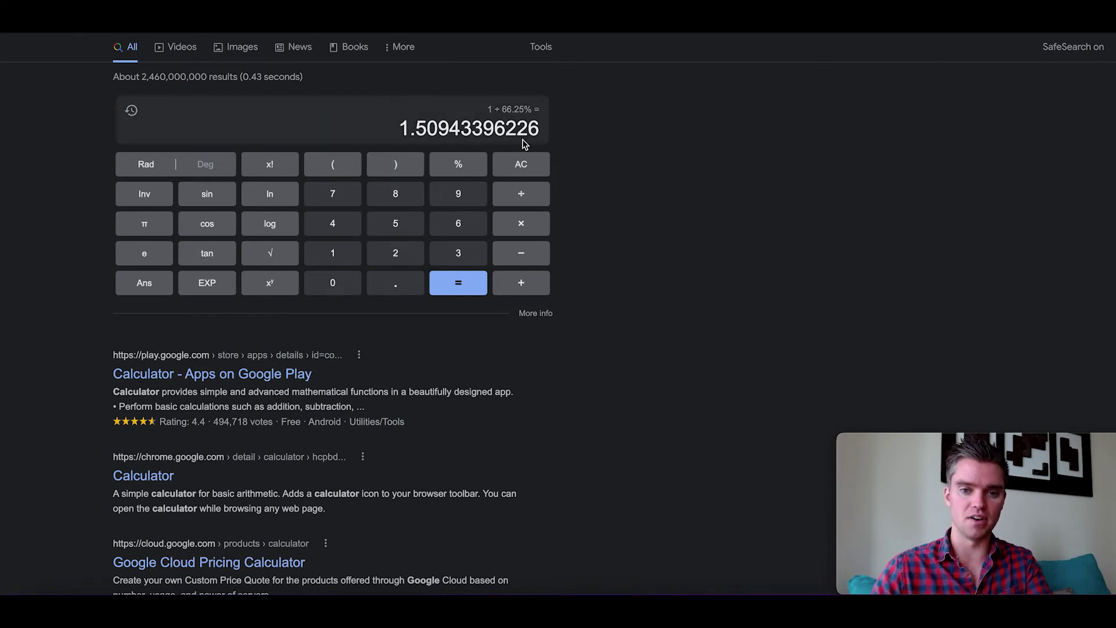
key(ctrl+a)
click(536, 126)
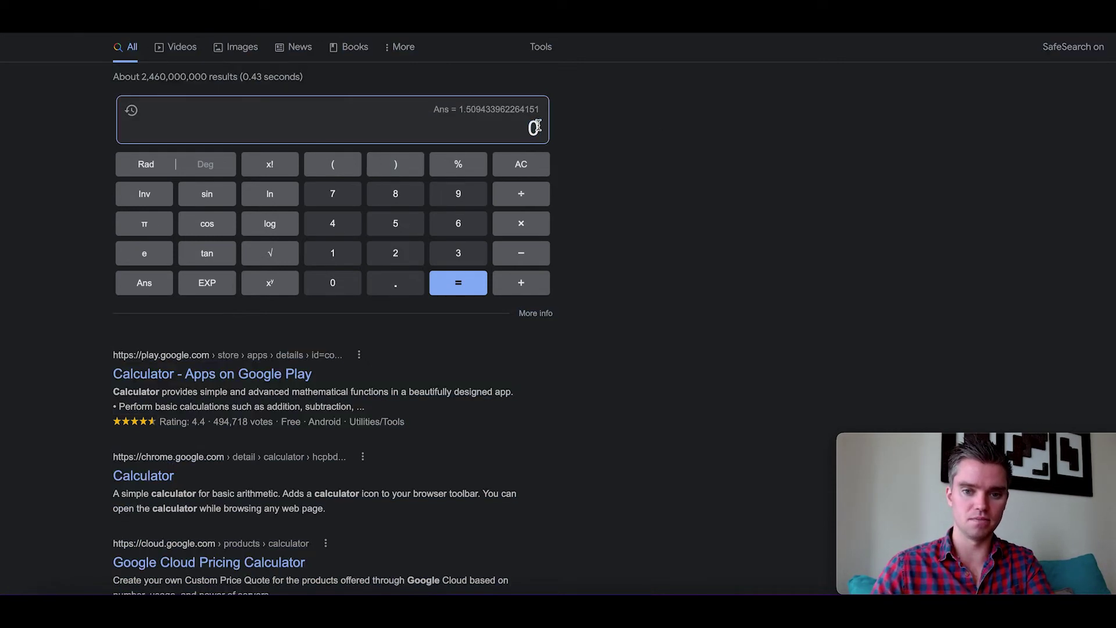
text(1/)
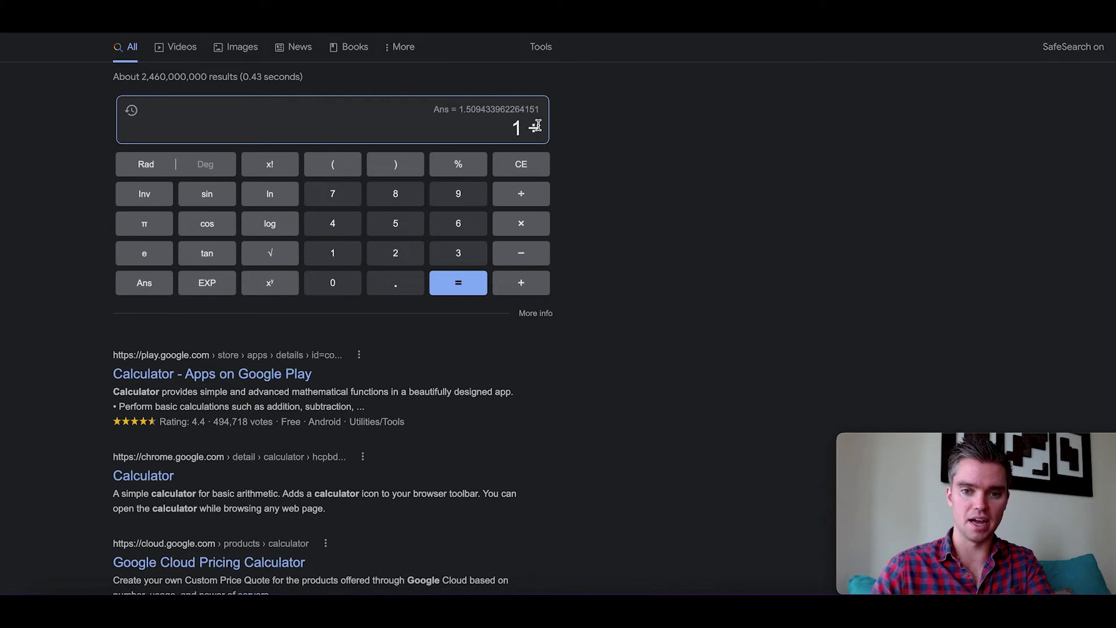
text(66.25%)
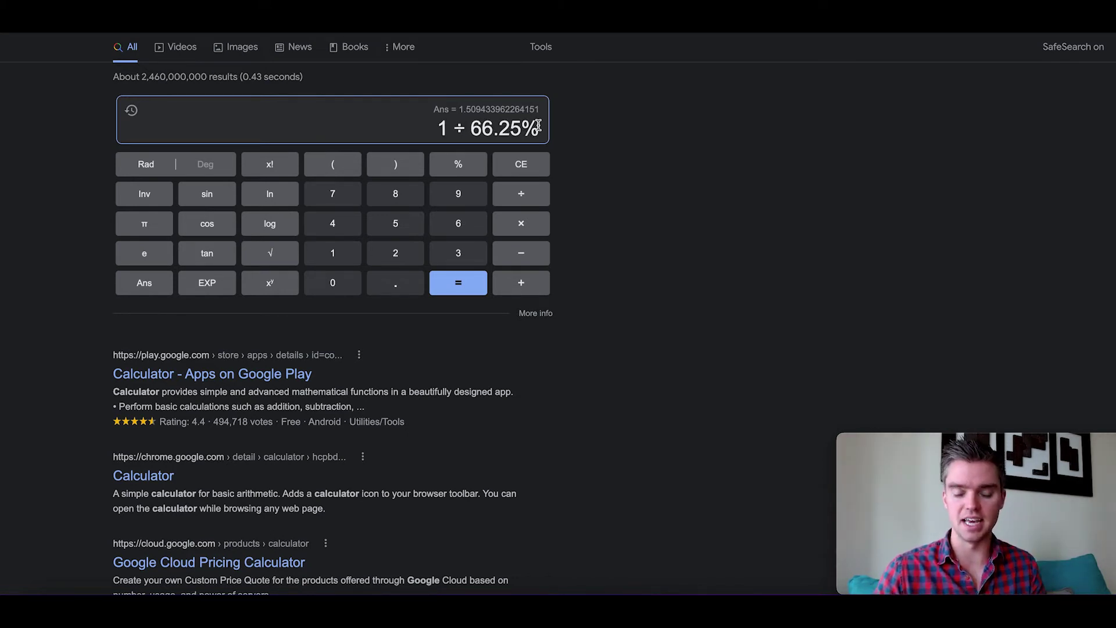
key(Return)
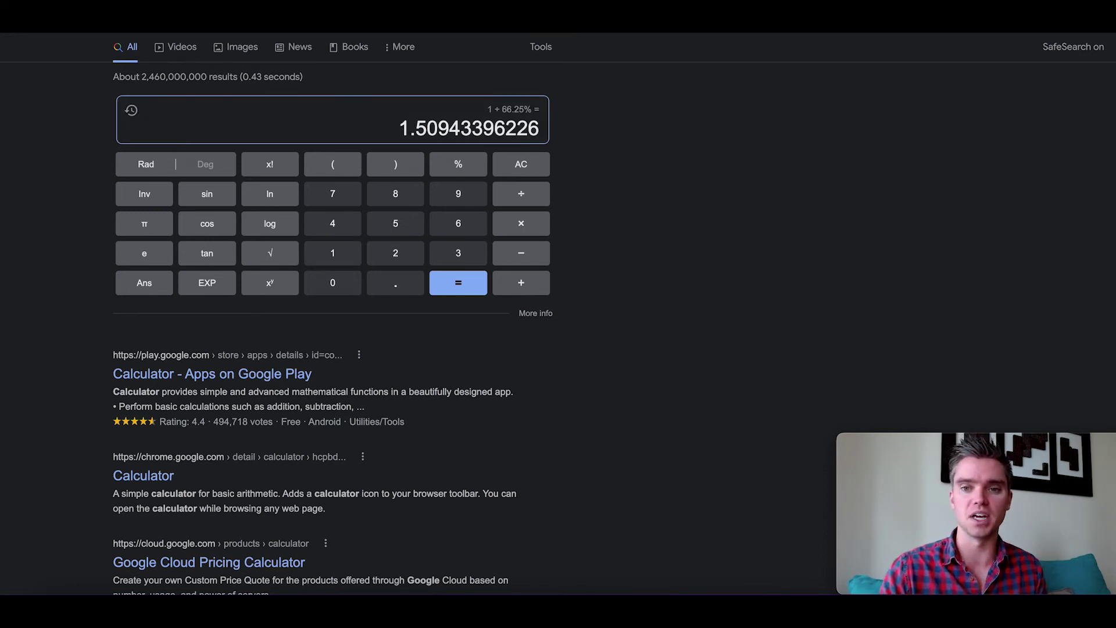
- Return to the product margin sheet and the Etsy Ads listings to compare the advertised listings' ROAS against the margin
key(ctrl+Tab)
mouse_move(293, 387)
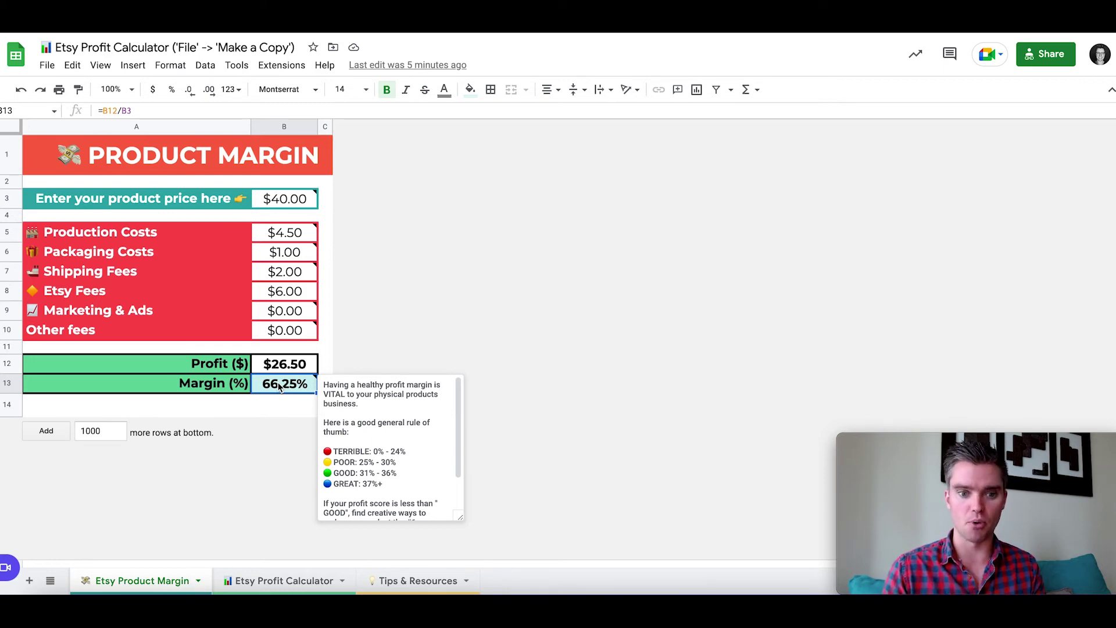
key(ctrl+Tab)
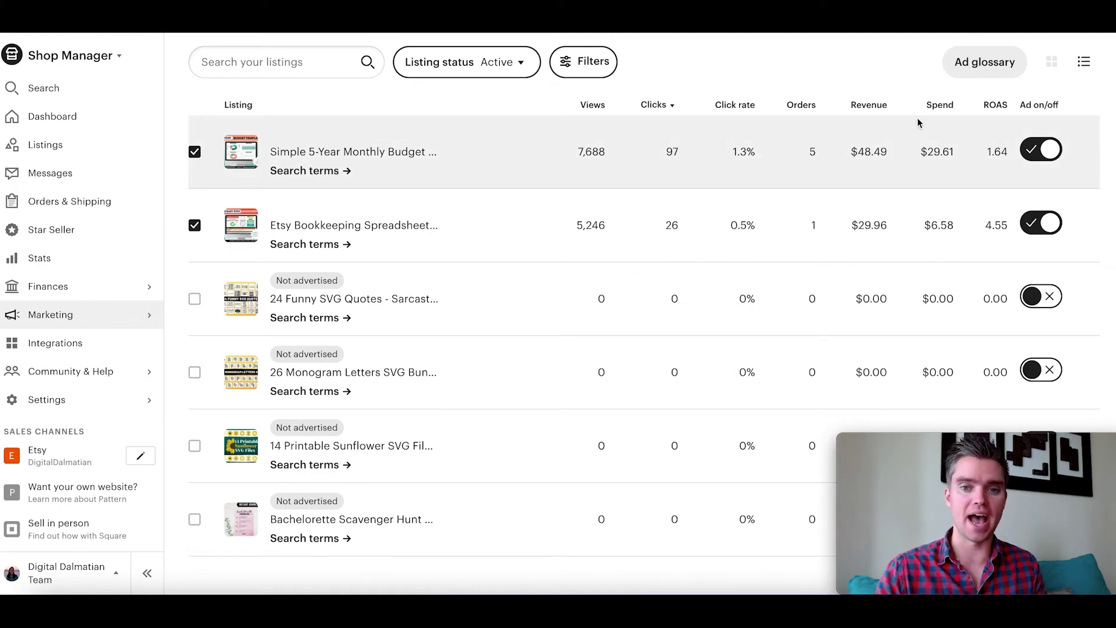
click(581, 61)
click(722, 204)
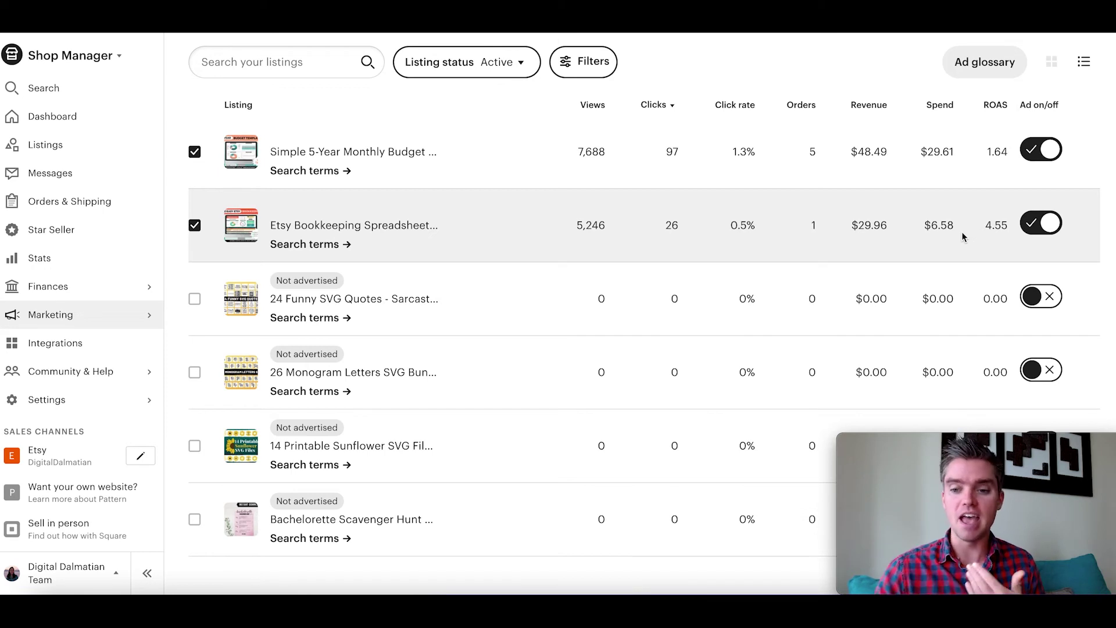
scroll(895, 297, down, 1)
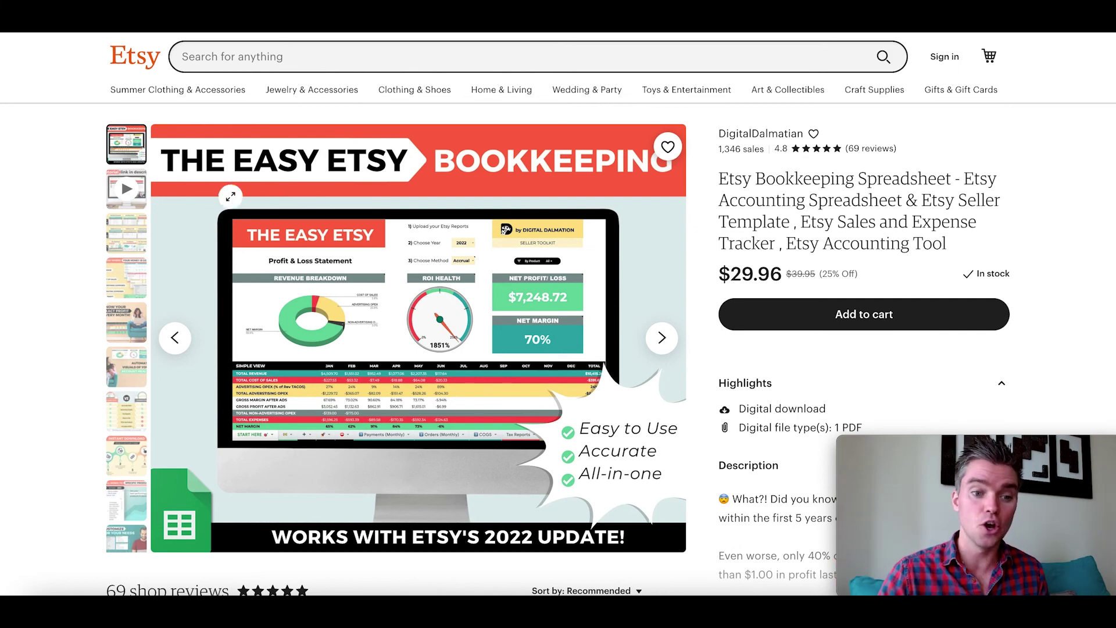
- Look through the Etsy Bookkeeping Spreadsheet listing's product images and skim its description and shop reviews
click(128, 238)
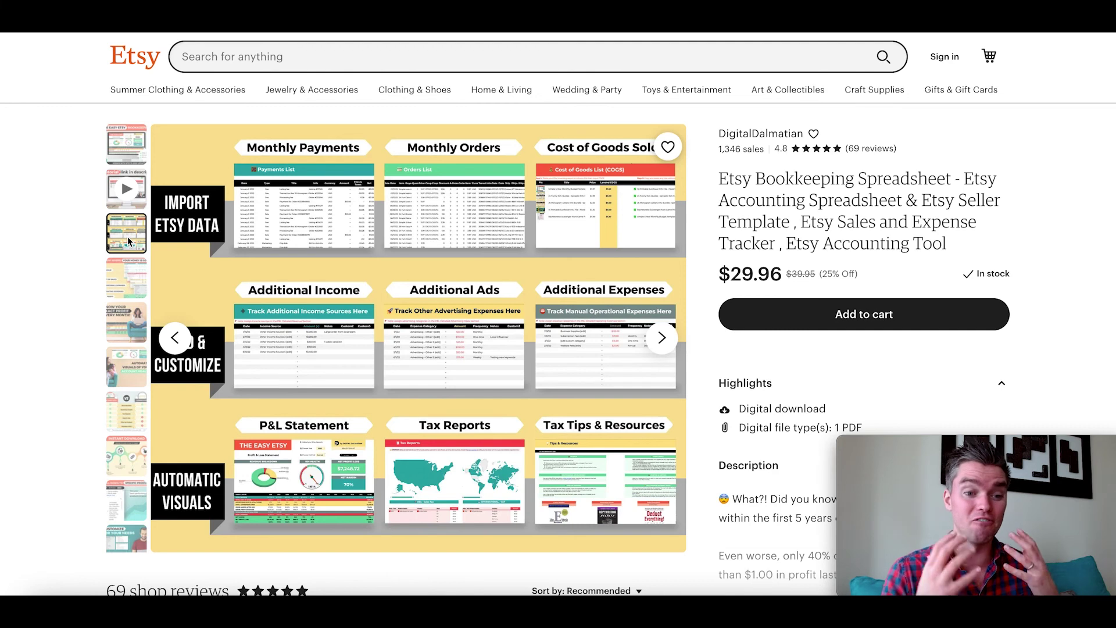
scroll(127, 235, down, 1)
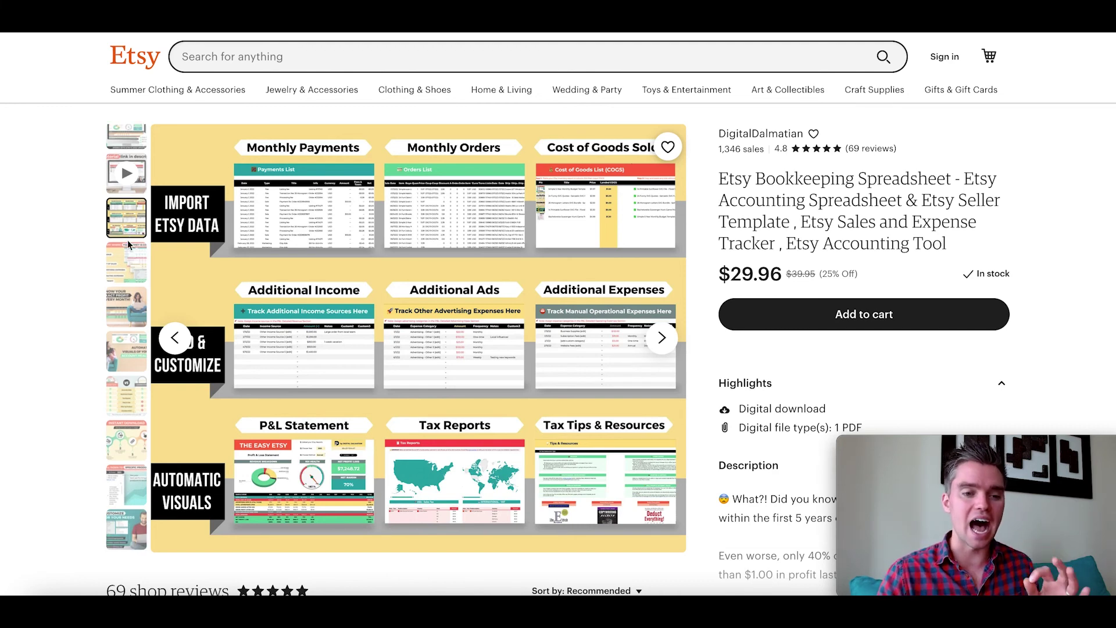
click(128, 263)
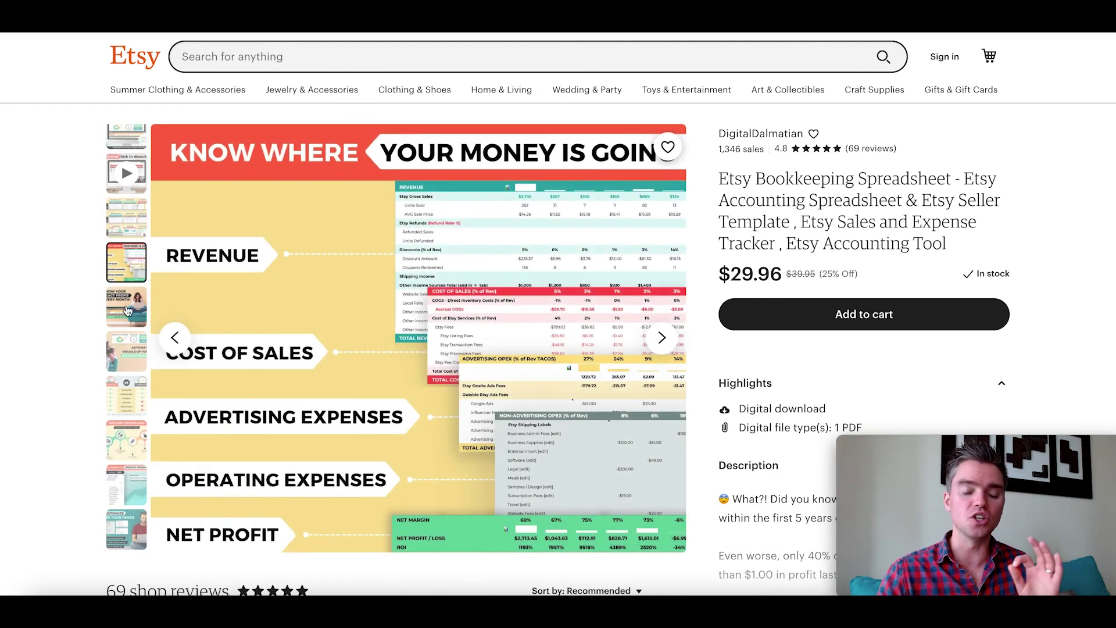
click(127, 311)
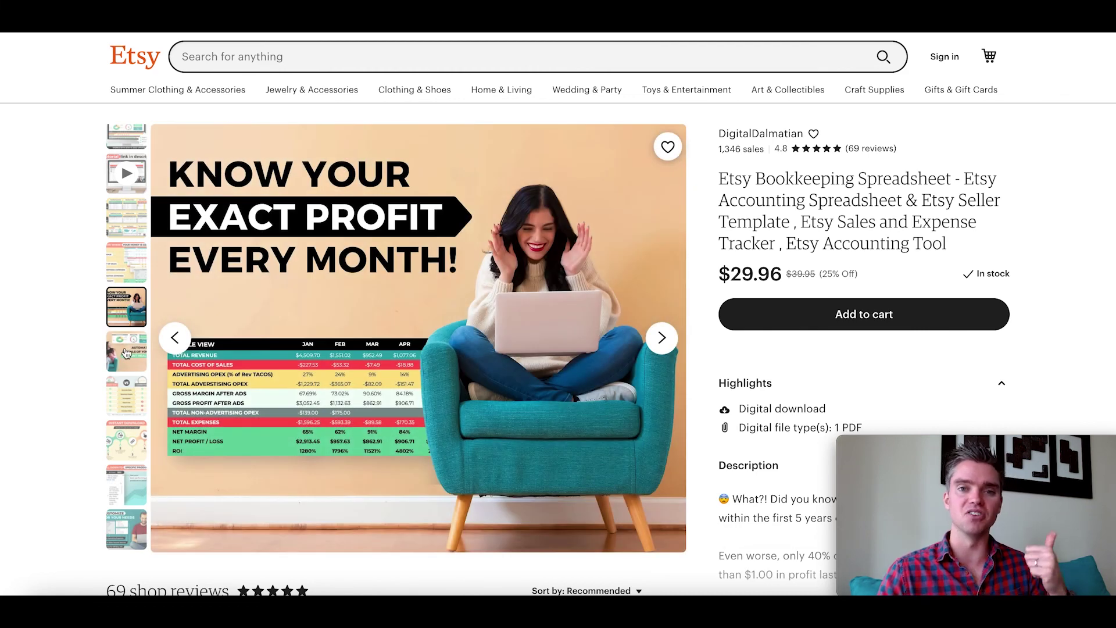
click(126, 352)
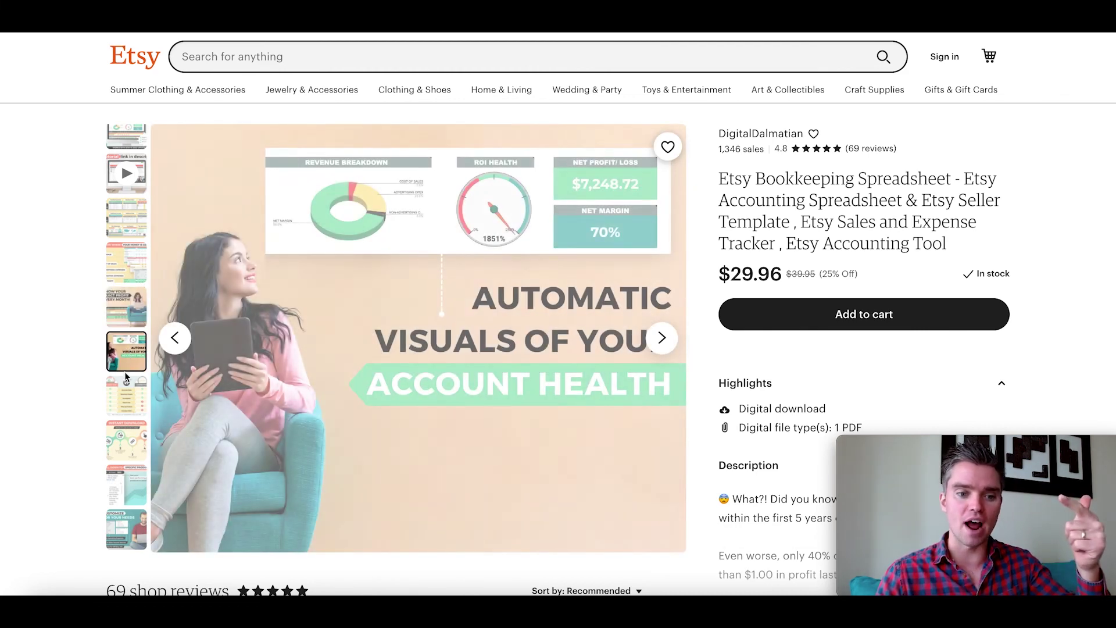
click(124, 400)
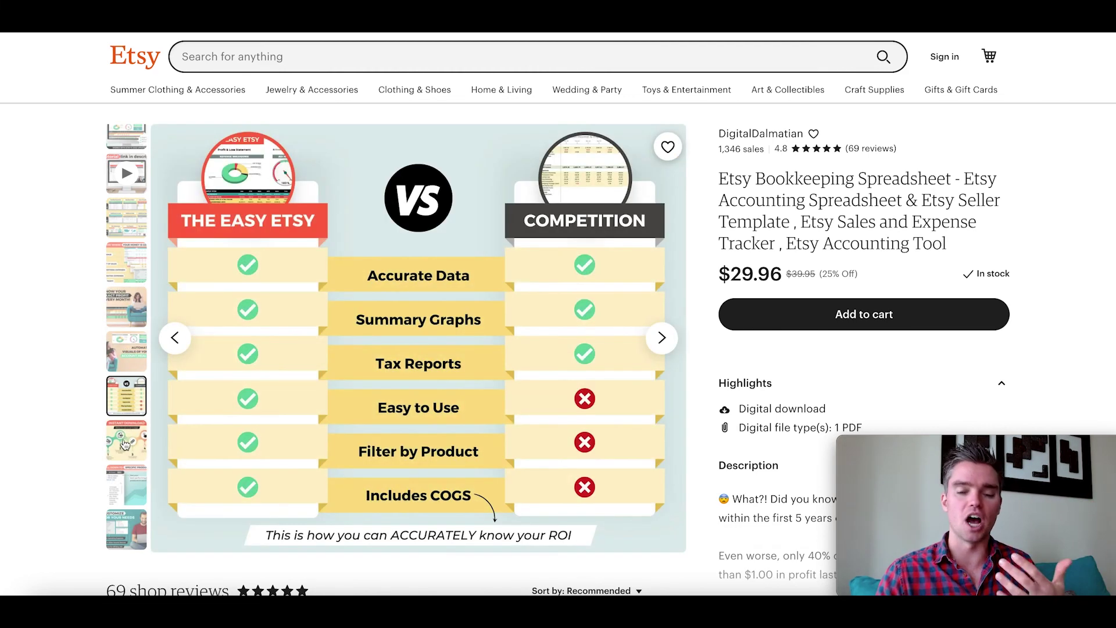
click(126, 439)
click(129, 486)
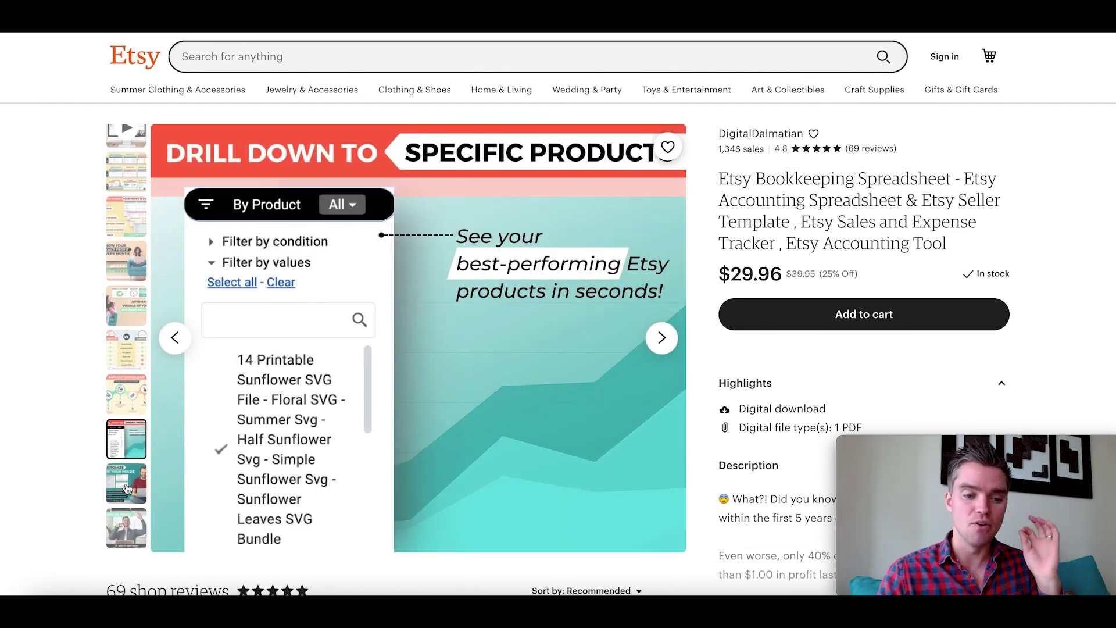
click(126, 485)
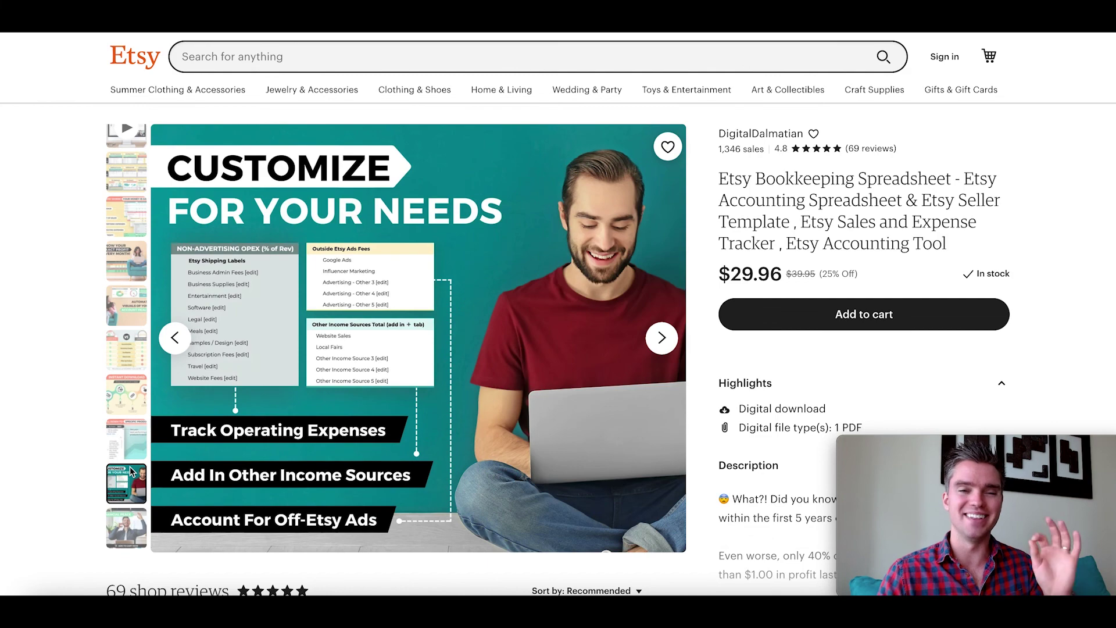
scroll(119, 337, up, 1)
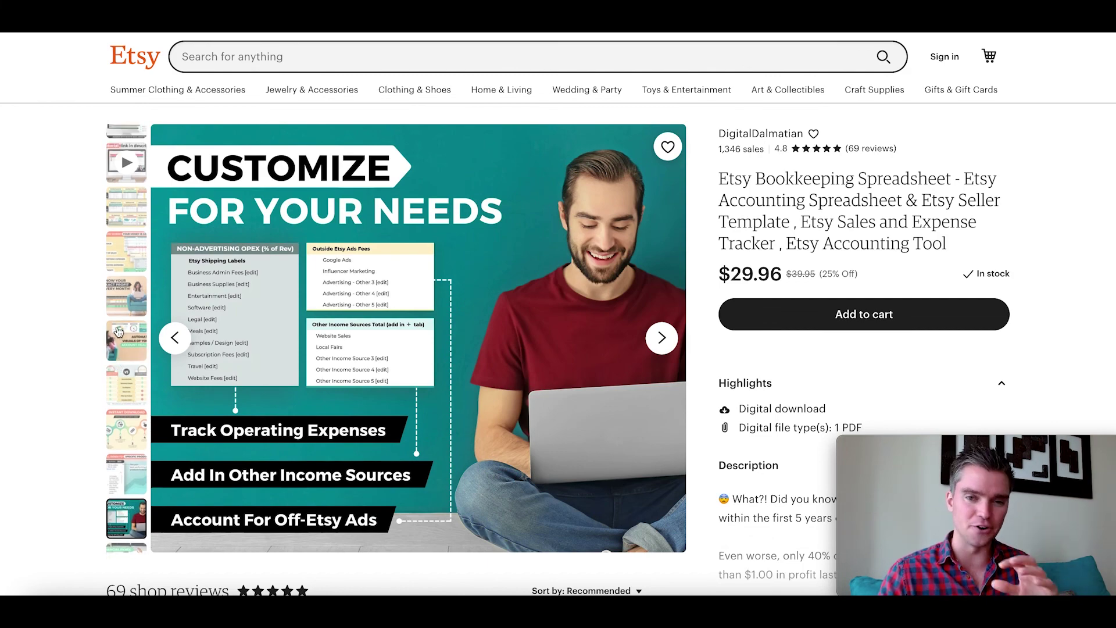
scroll(746, 190, down, 7)
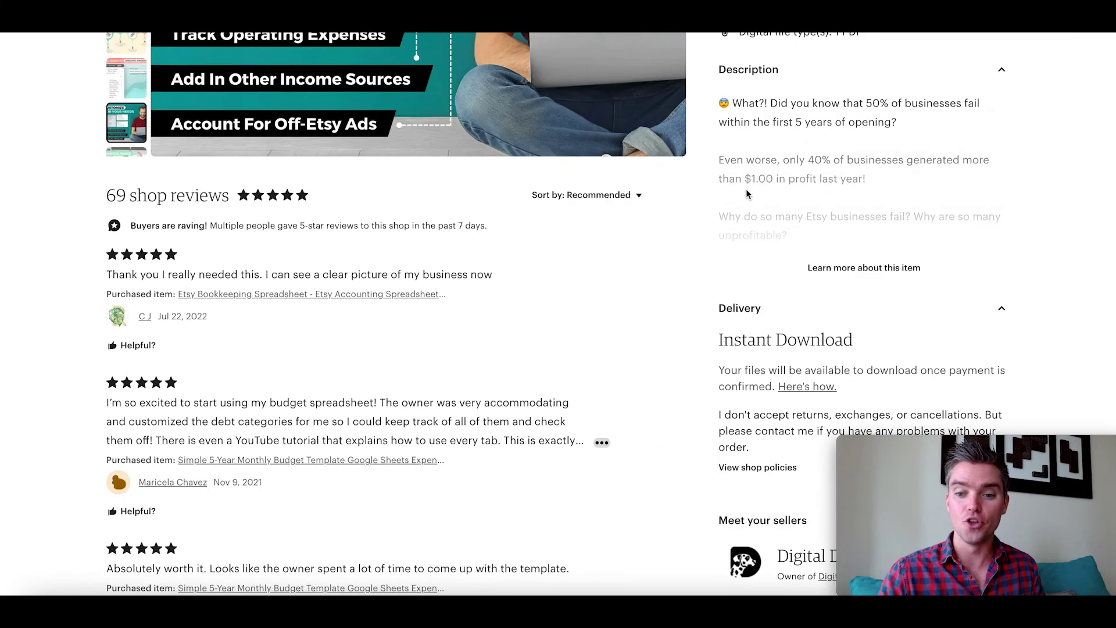
scroll(746, 191, up, 1)
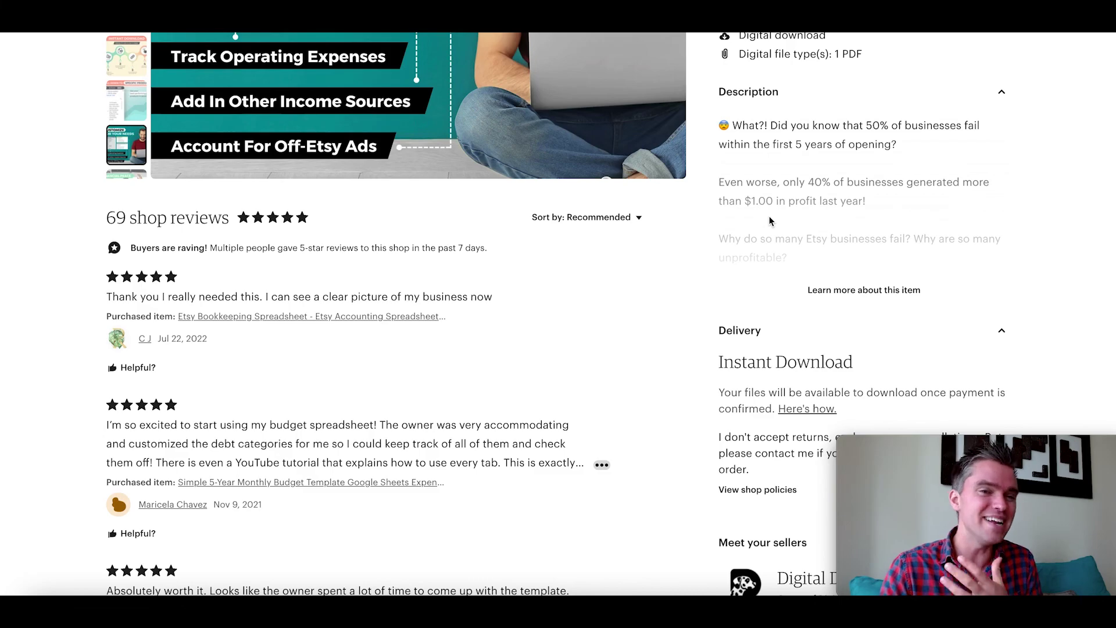
- Finish viewing the bookkeeping spreadsheet listing and look over the Udemy course page "Etsy Shop SetUp, SEO & Ads - Beginner To Advanced 2022"
scroll(7, 251, up, 6)
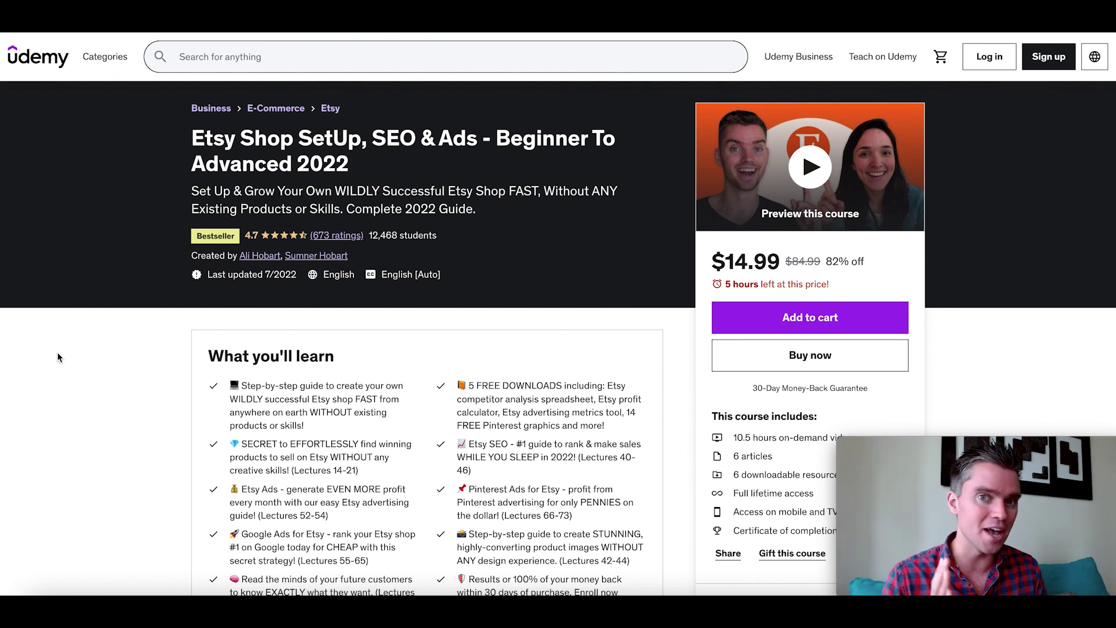
scroll(85, 357, down, 1)
scroll(85, 357, up, 1)
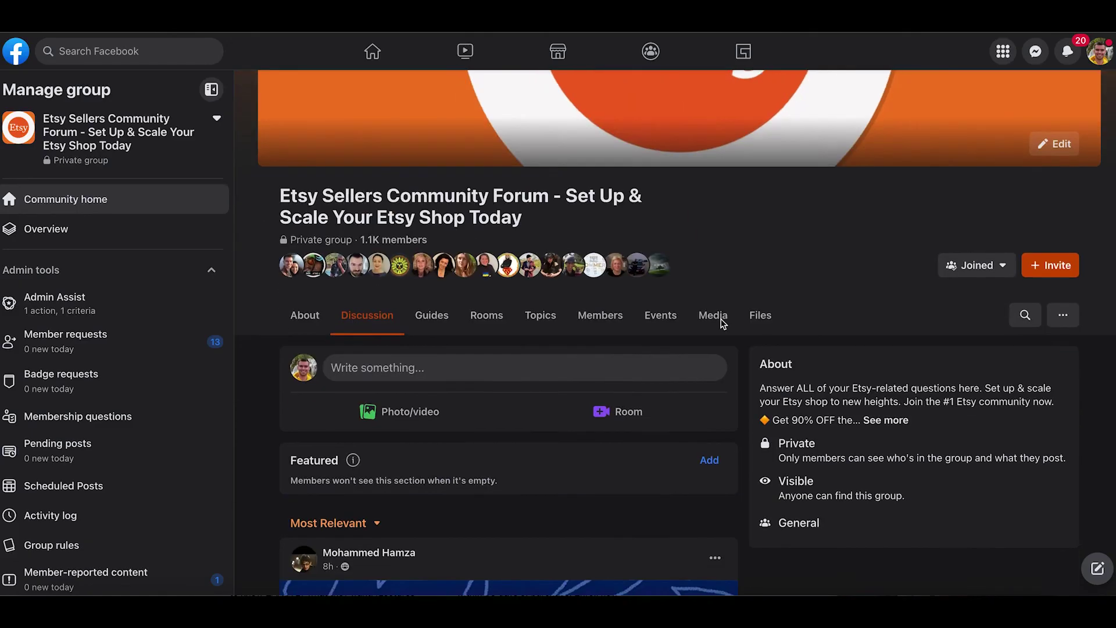
- Browse the discussion posts and comments in the Etsy Sellers Community Forum group on Facebook
scroll(715, 319, down, 1)
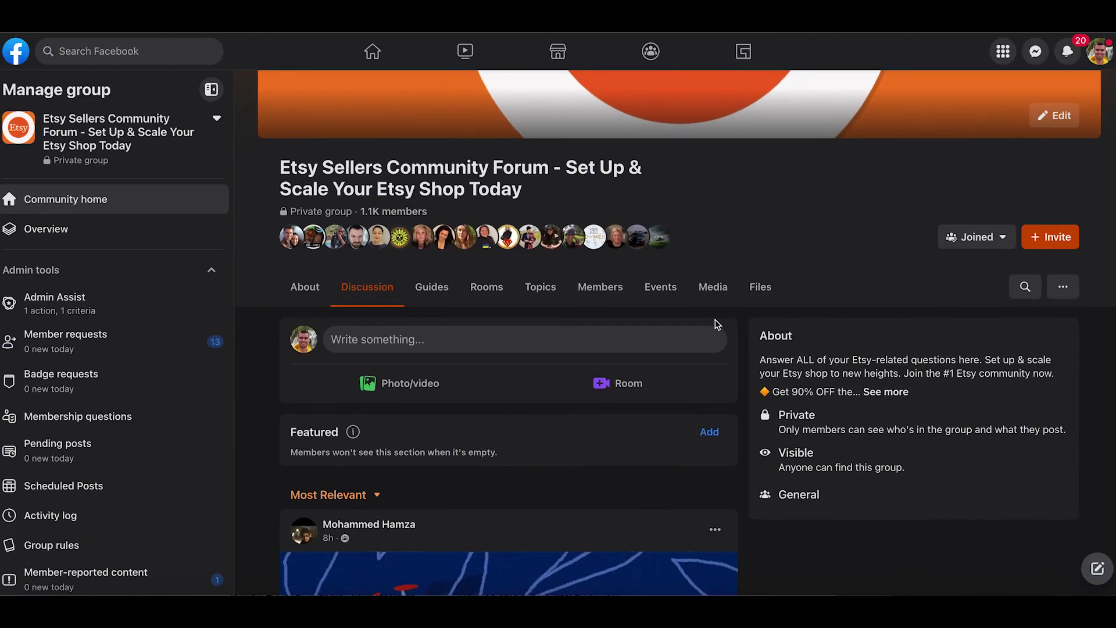
scroll(525, 315, down, 15)
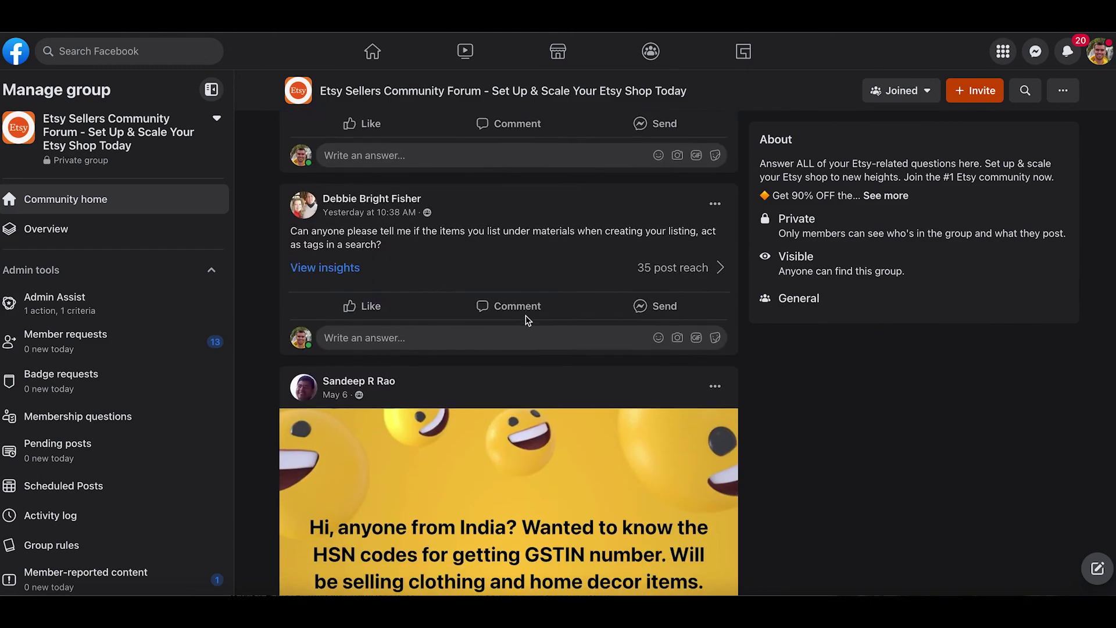
scroll(525, 315, down, 15)
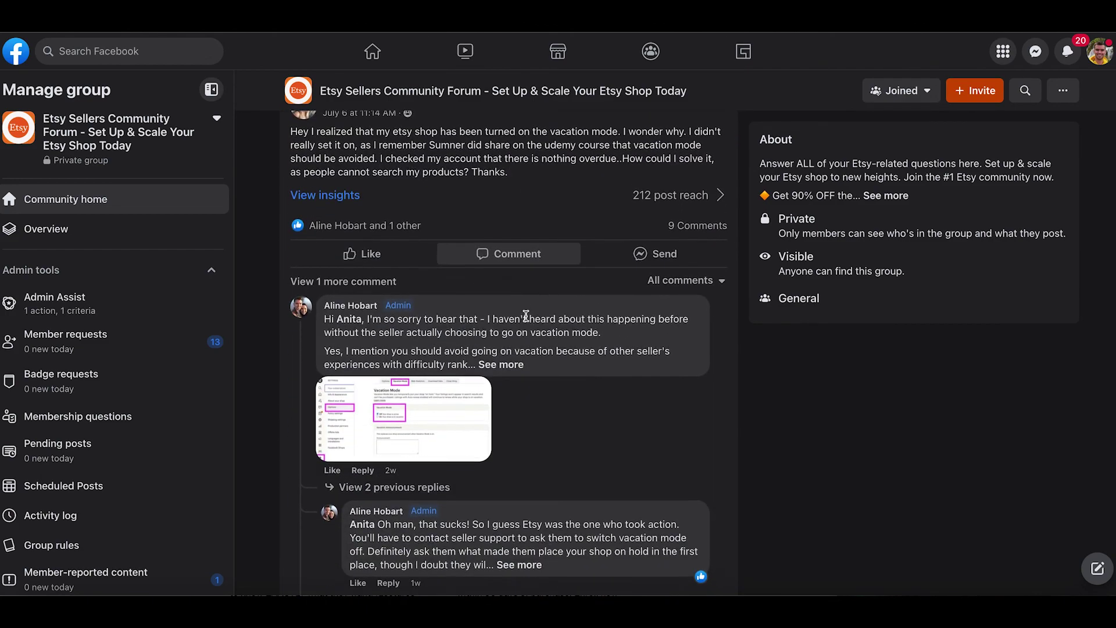
scroll(526, 315, down, 10)
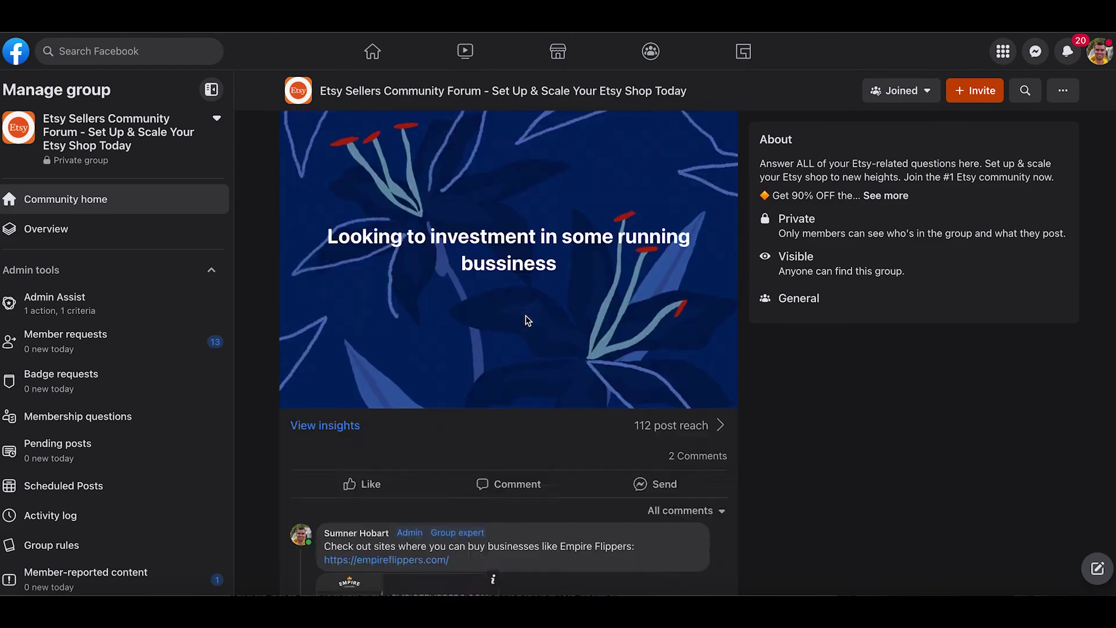